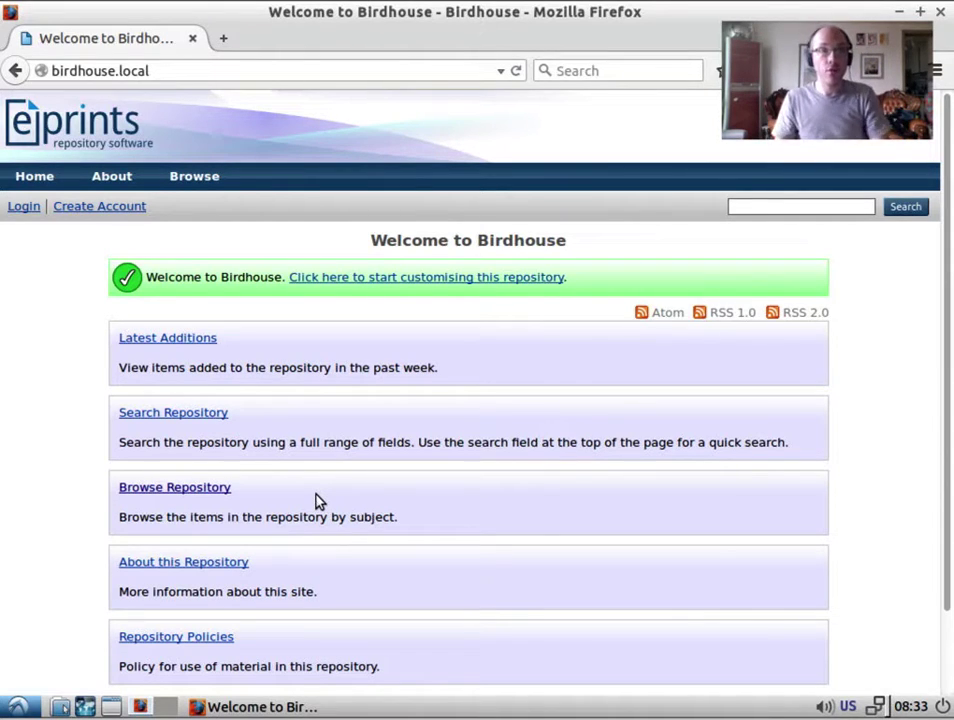
Sign in to the Birdhouse repository with the admin username and password.
{"action": "left_click", "coordinate": [22, 207]}
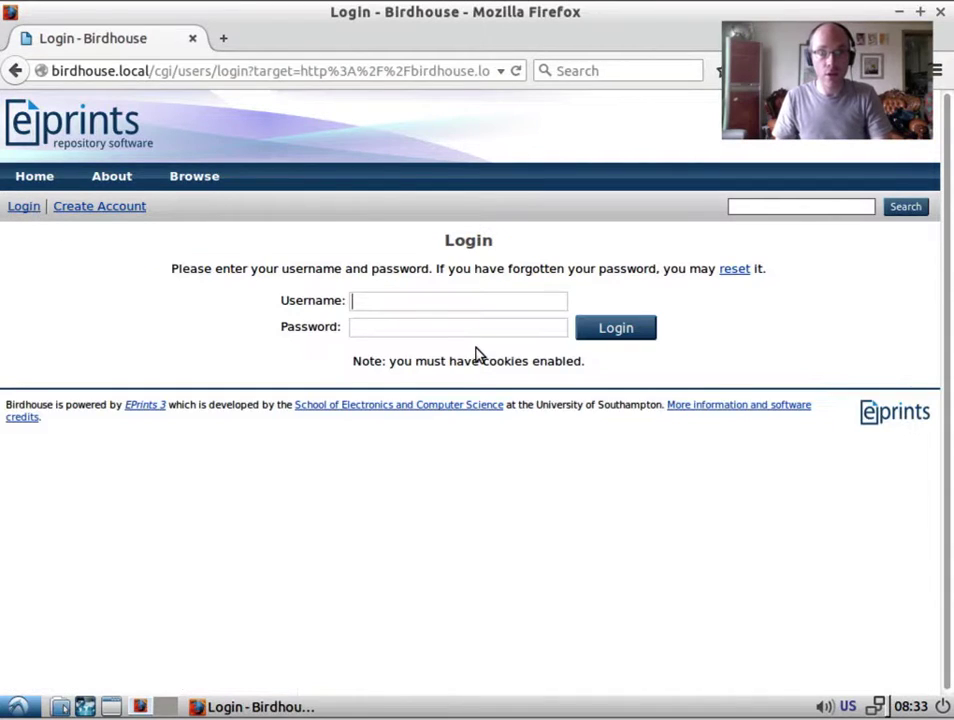
{"action": "type", "text": "admin"}
{"action": "key", "text": "Tab"}
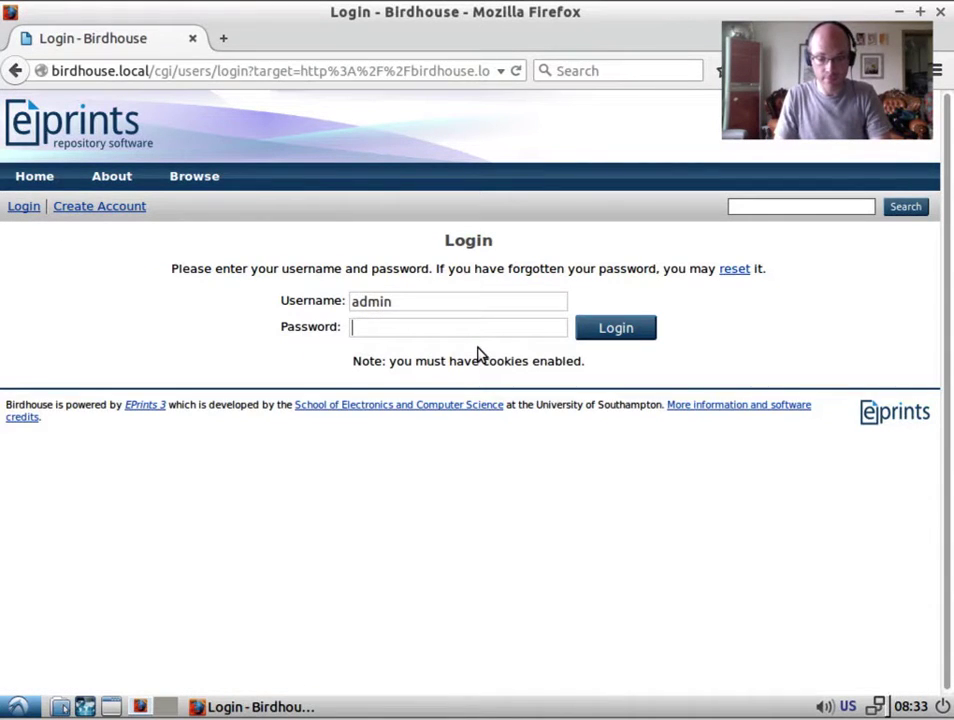
{"action": "type", "text": "•••••••••"}
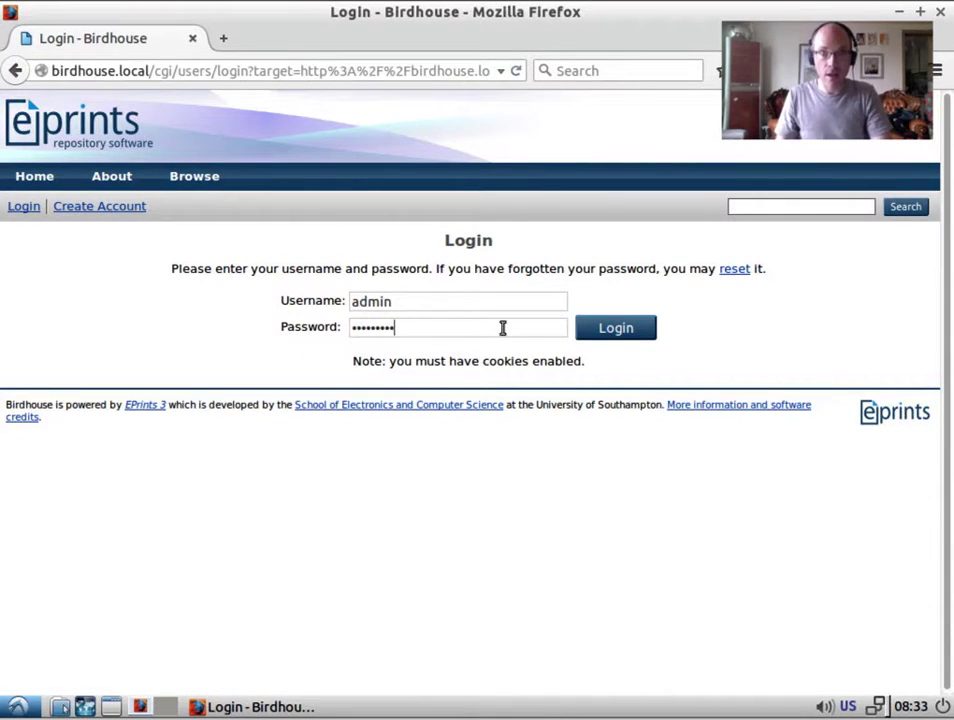
{"action": "left_click", "coordinate": [628, 338]}
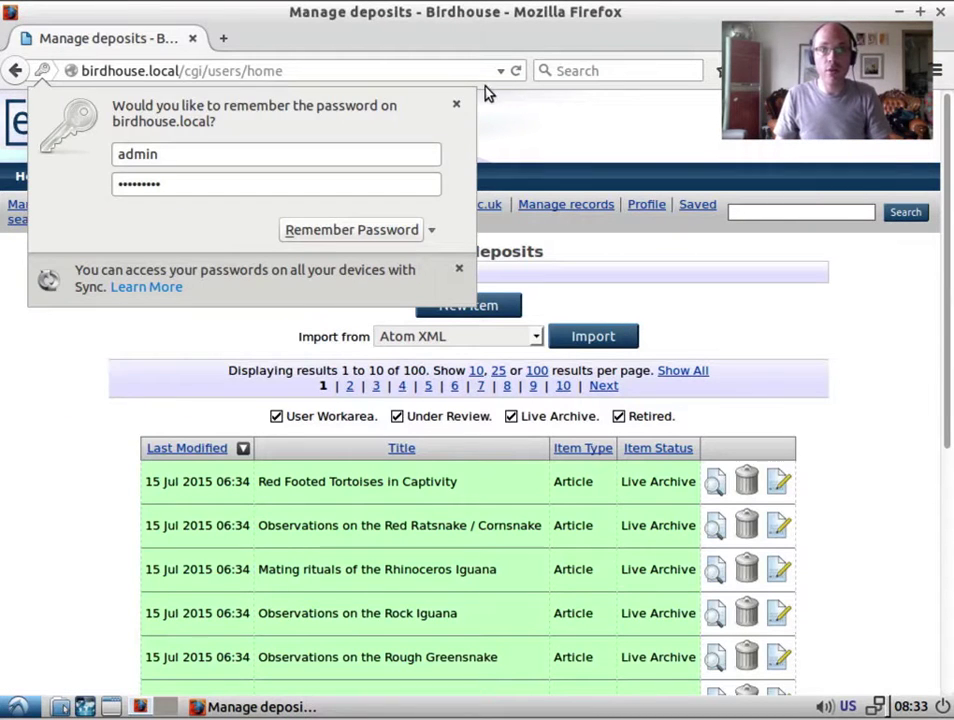
Dismiss the password-save prompt and show the Admin page's system administration tools.
{"action": "left_click", "coordinate": [455, 107]}
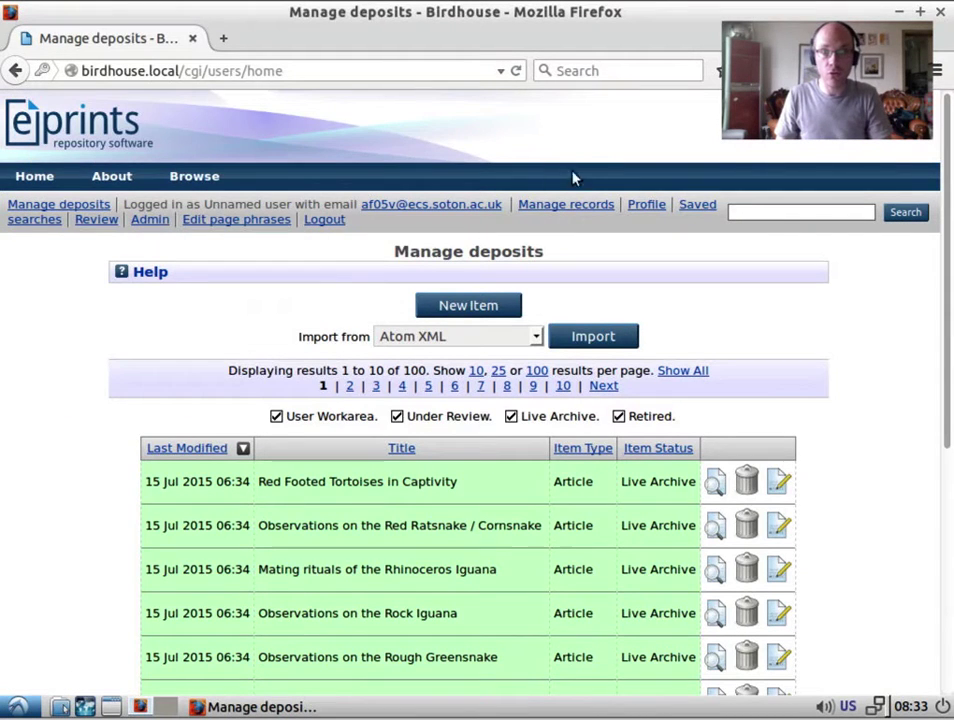
{"action": "left_click", "coordinate": [158, 222]}
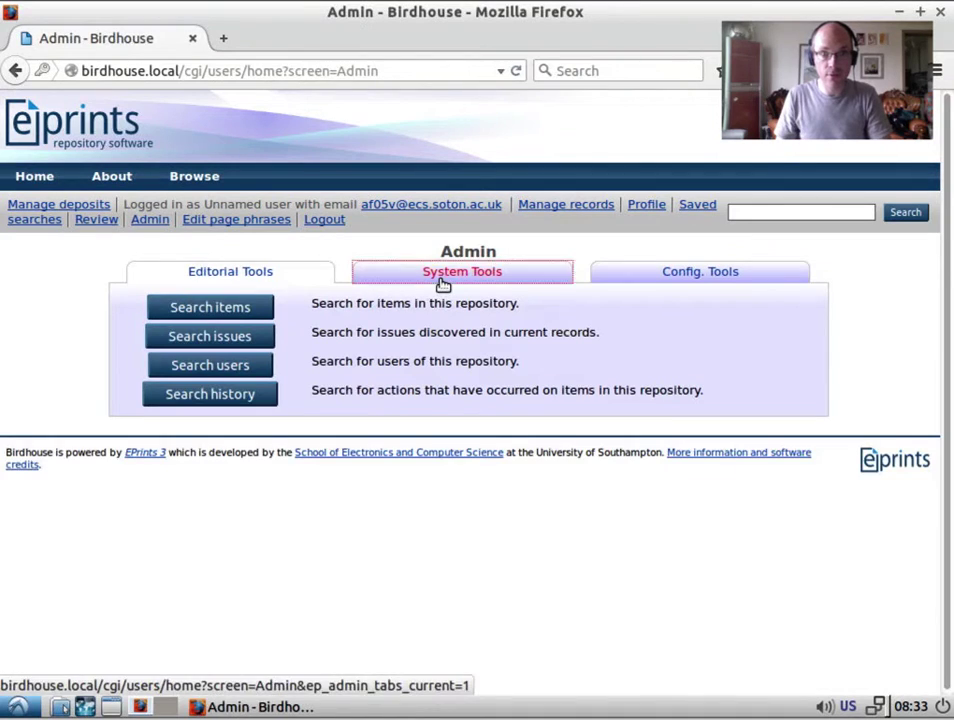
{"action": "left_click", "coordinate": [441, 281]}
Create ordinary User account 'user' with its e-mail address and given name, and save it.
{"action": "left_click", "coordinate": [217, 343]}
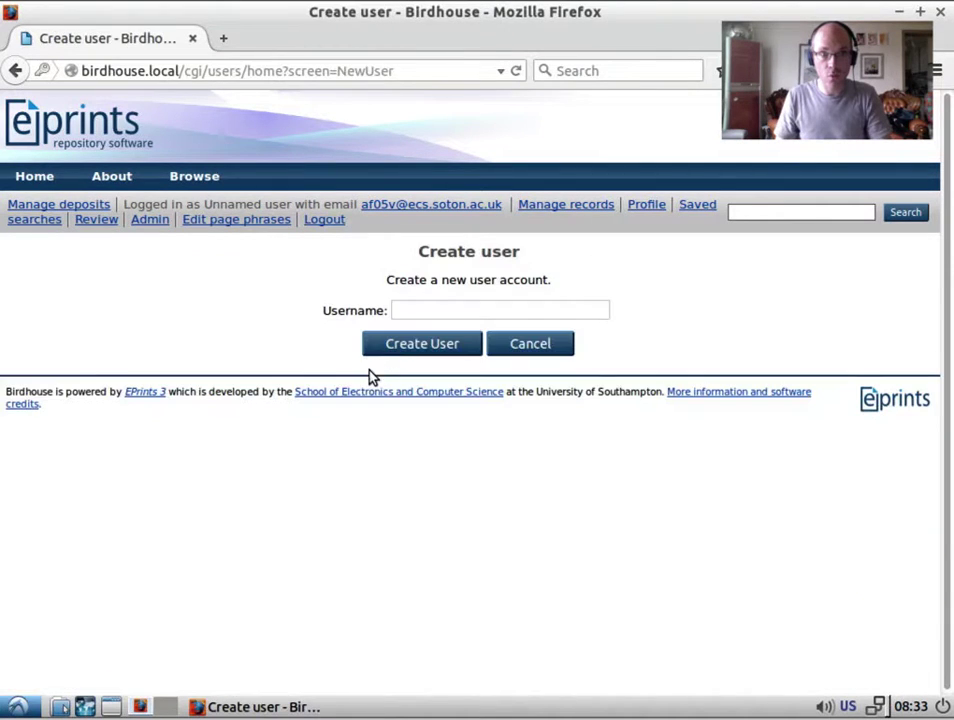
{"action": "type", "text": "user"}
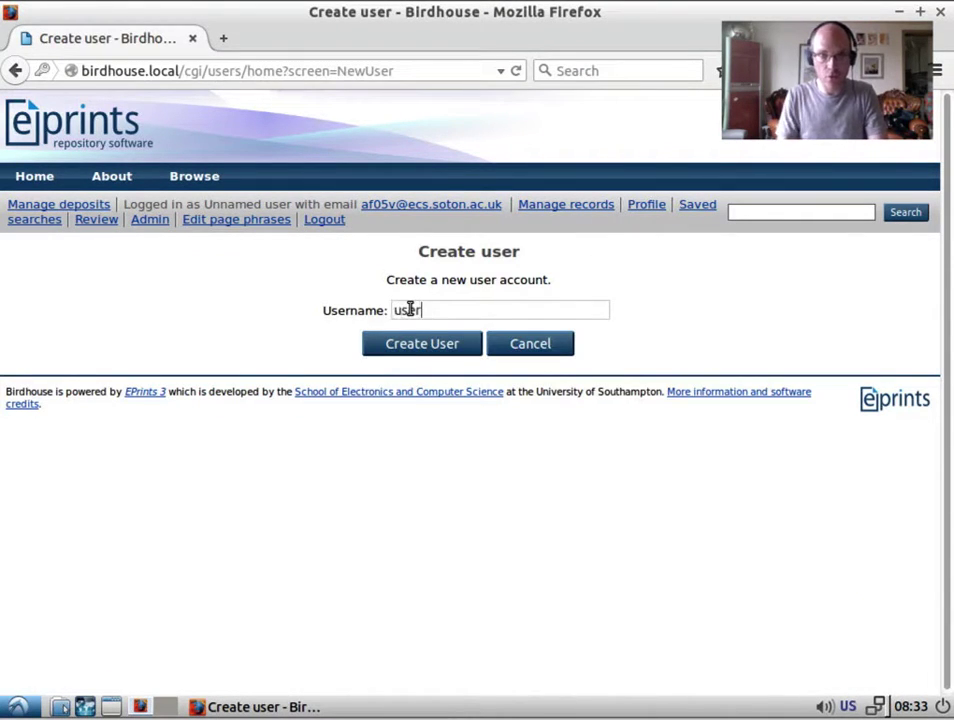
{"action": "left_click", "coordinate": [424, 343]}
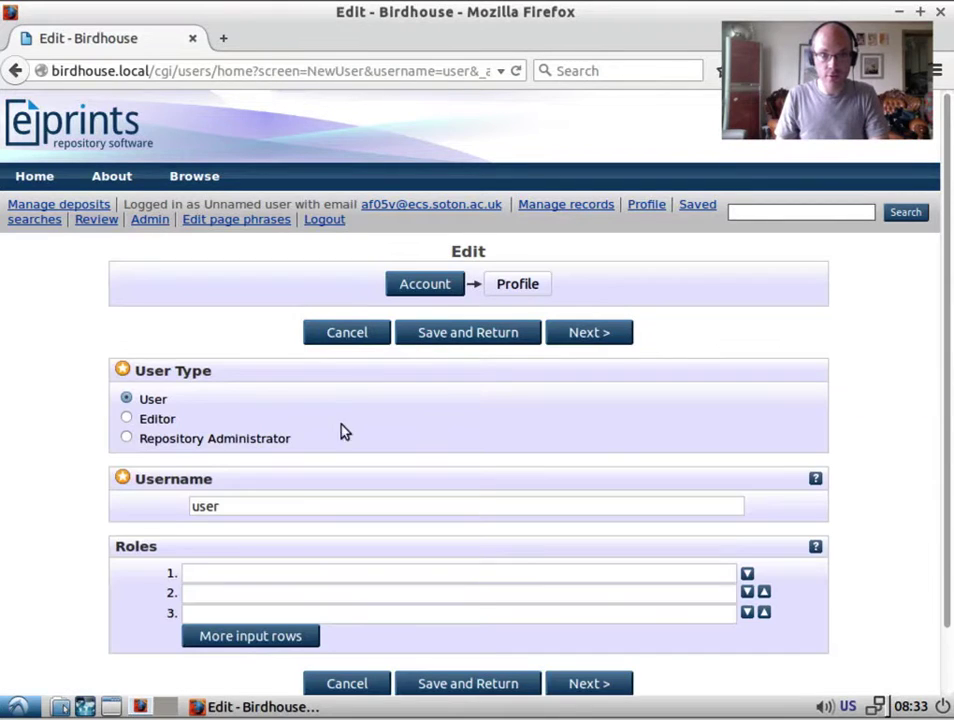
{"action": "left_click", "coordinate": [129, 399]}
{"action": "left_click", "coordinate": [537, 285]}
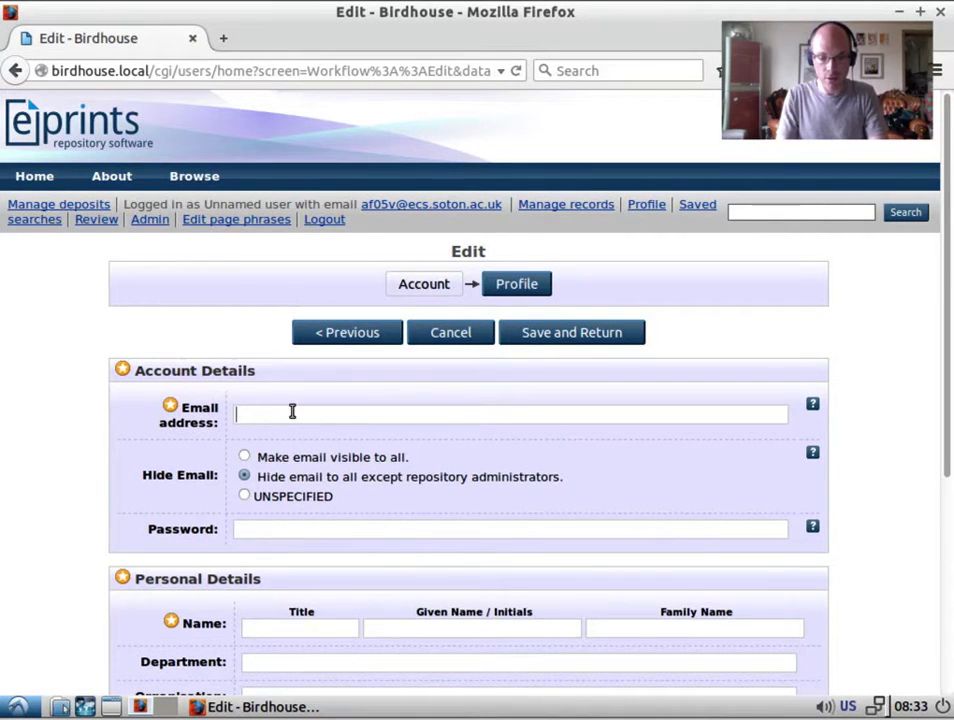
{"action": "type", "text": "user@"}
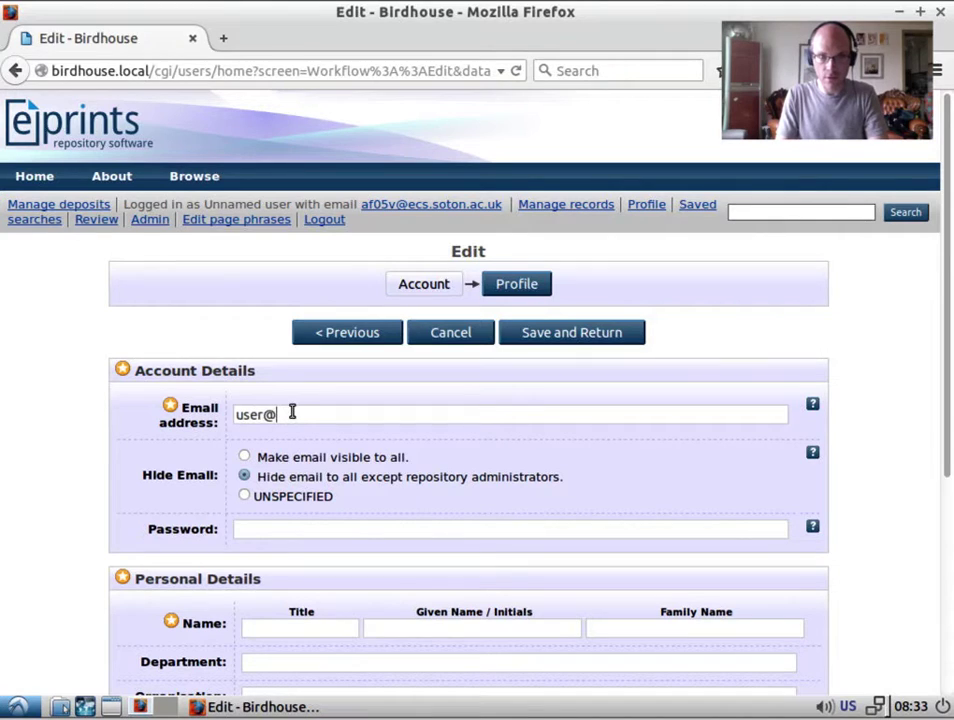
{"action": "type", "text": "user.org"}
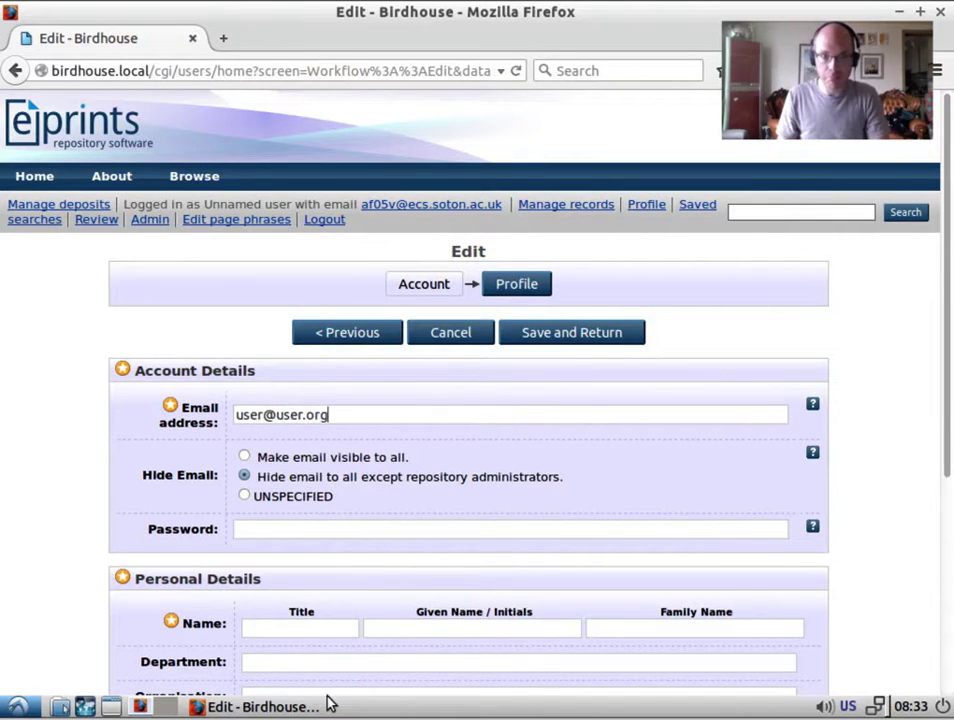
{"action": "left_click", "coordinate": [491, 636]}
{"action": "type", "text": "A"}
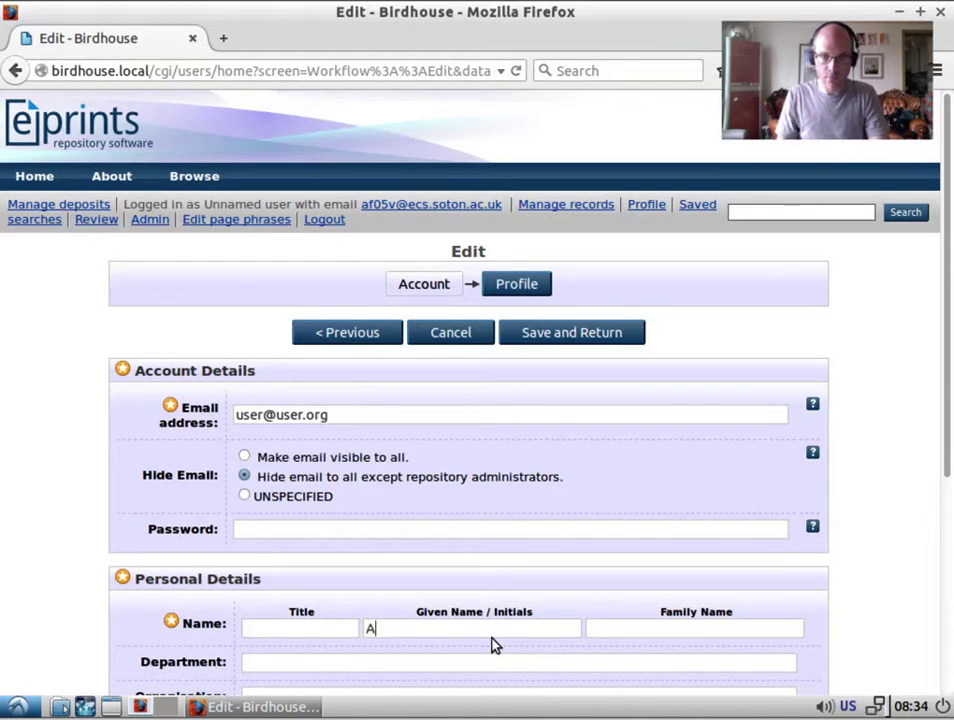
{"action": "type", "text": "User"}
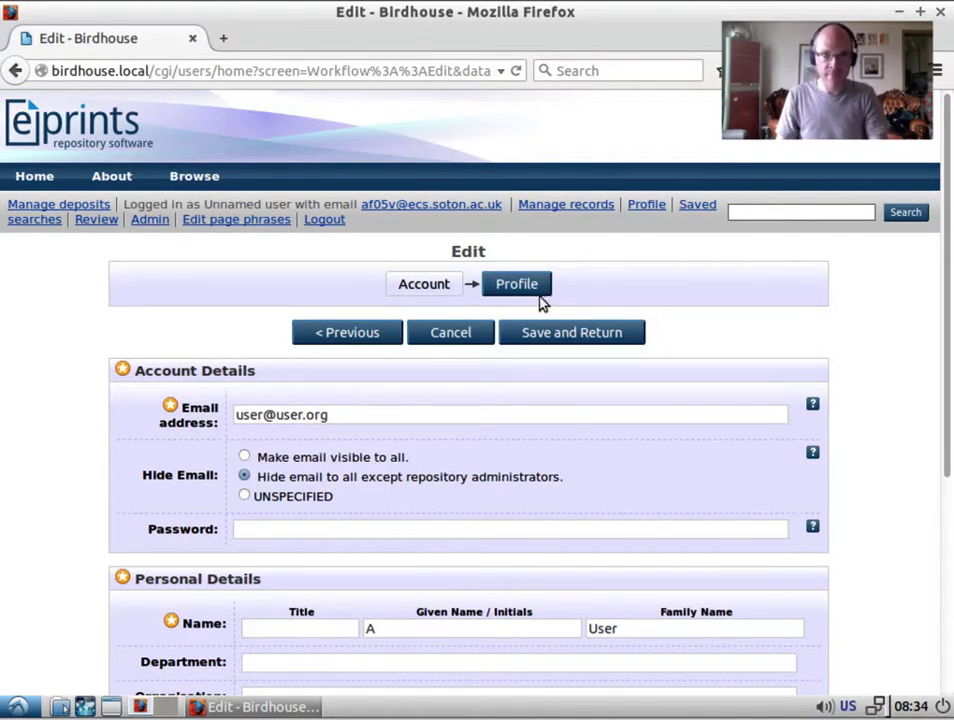
{"action": "left_click", "coordinate": [584, 338]}
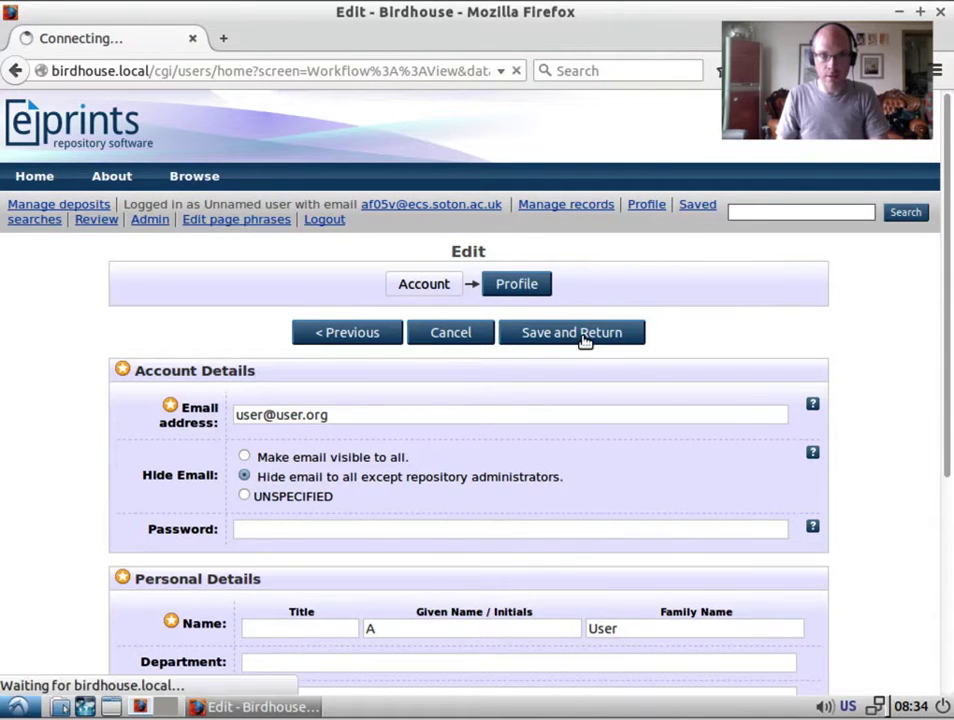
{"action": "scroll", "coordinate": [392, 545], "scroll_direction": "down", "scroll_amount": 3}
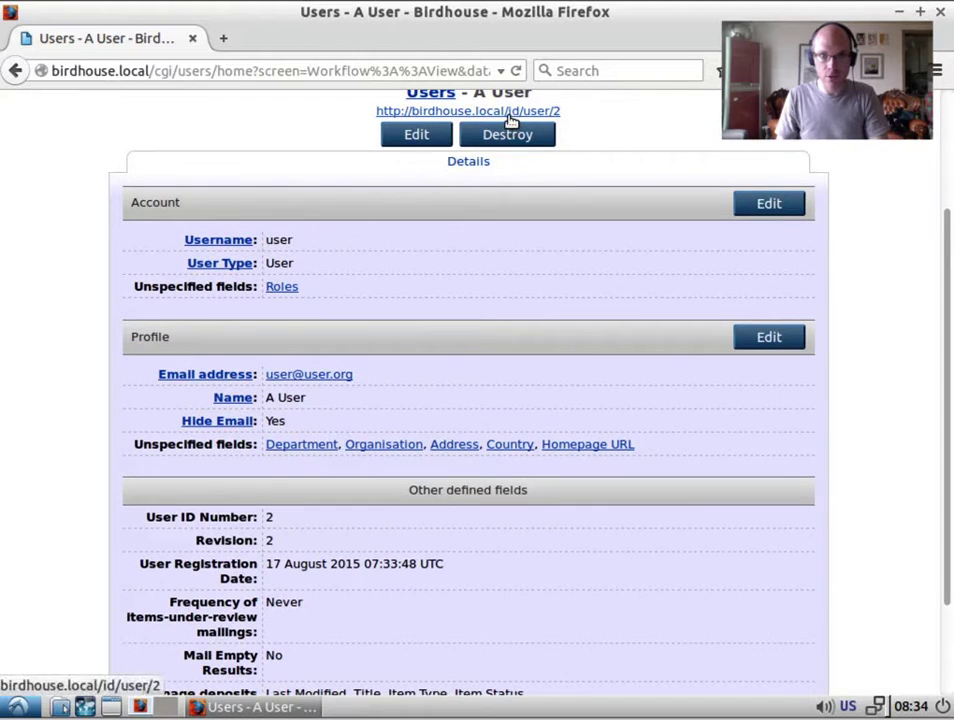
Set a password on the new user's profile, save it, and return to Admin.
{"action": "left_click", "coordinate": [784, 341]}
{"action": "scroll", "coordinate": [682, 416], "scroll_direction": "down", "scroll_amount": 1}
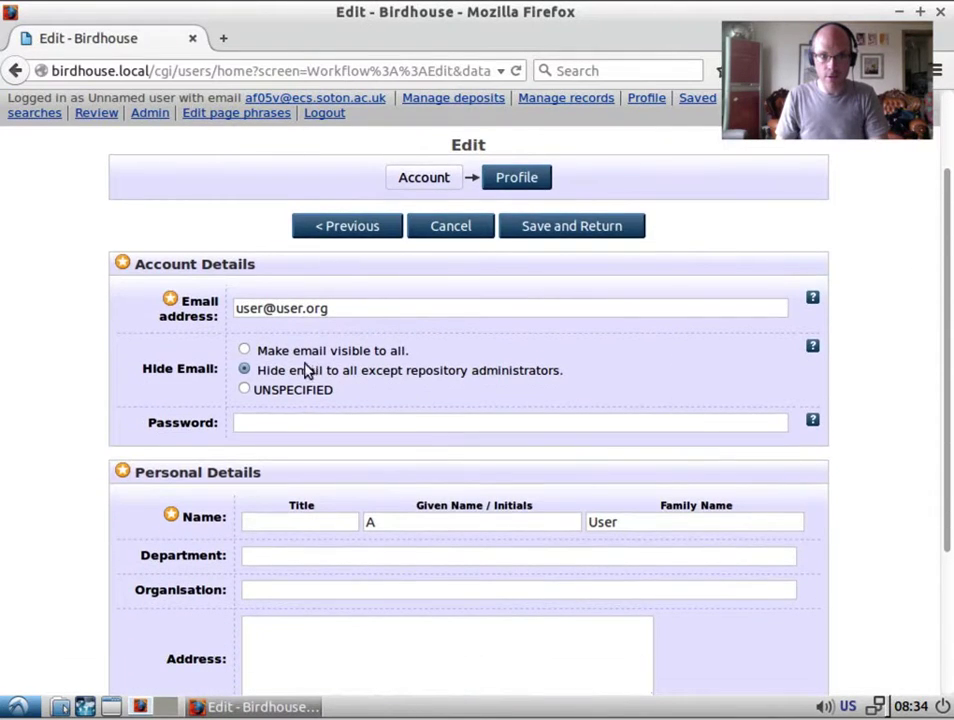
{"action": "left_click", "coordinate": [316, 424]}
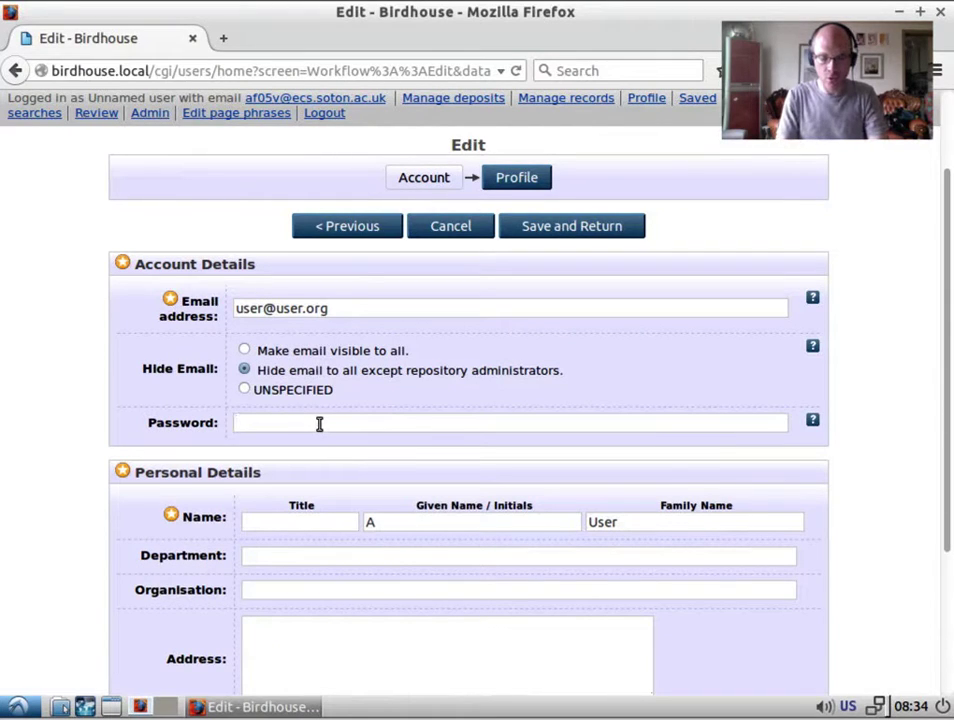
{"action": "type", "text": "user"}
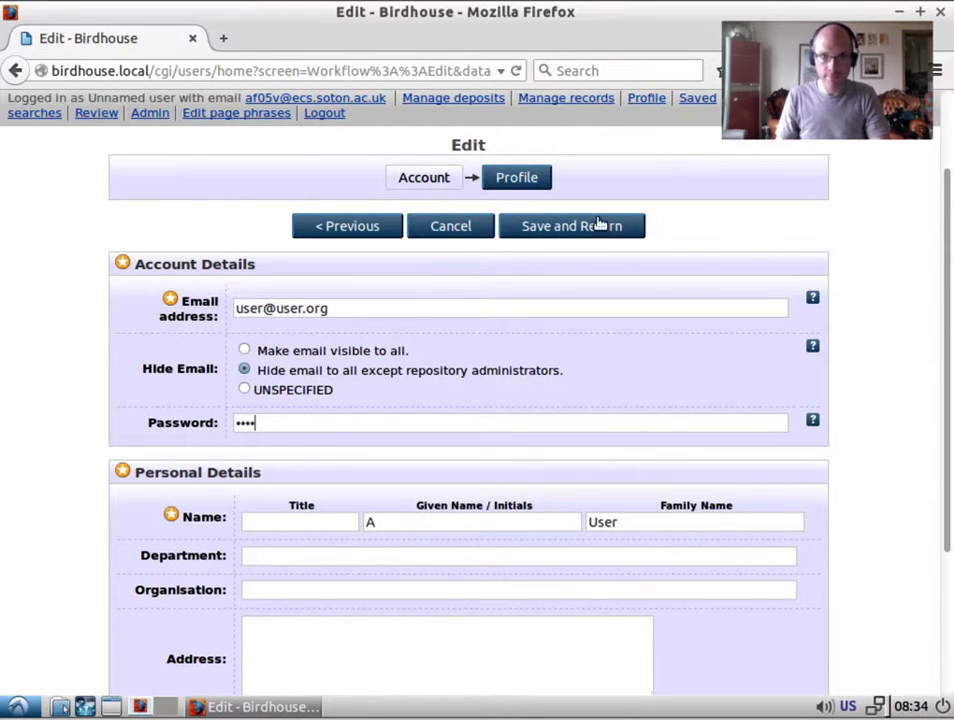
{"action": "left_click", "coordinate": [607, 226]}
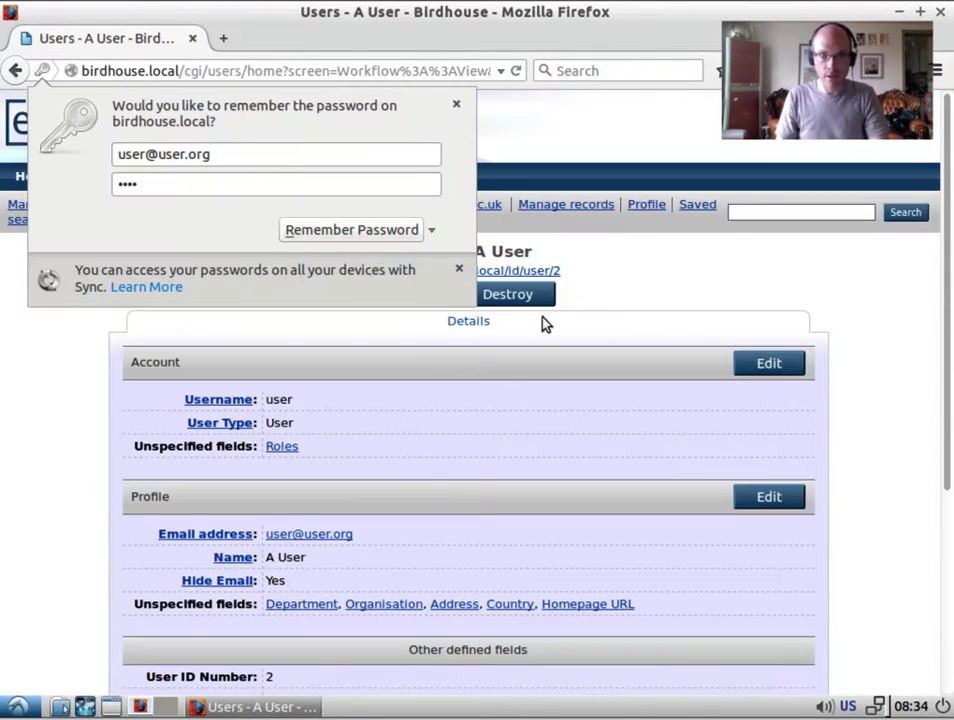
{"action": "left_click", "coordinate": [609, 277]}
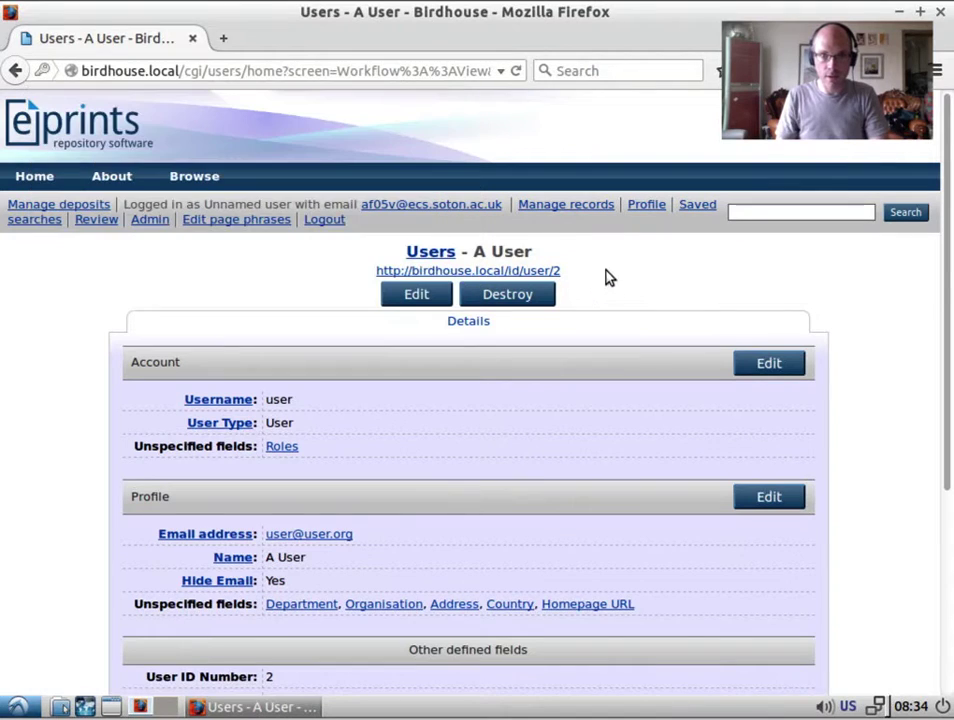
{"action": "left_click", "coordinate": [145, 220]}
Create a new account with username 'editor' and make its type Editor.
{"action": "left_click", "coordinate": [420, 279]}
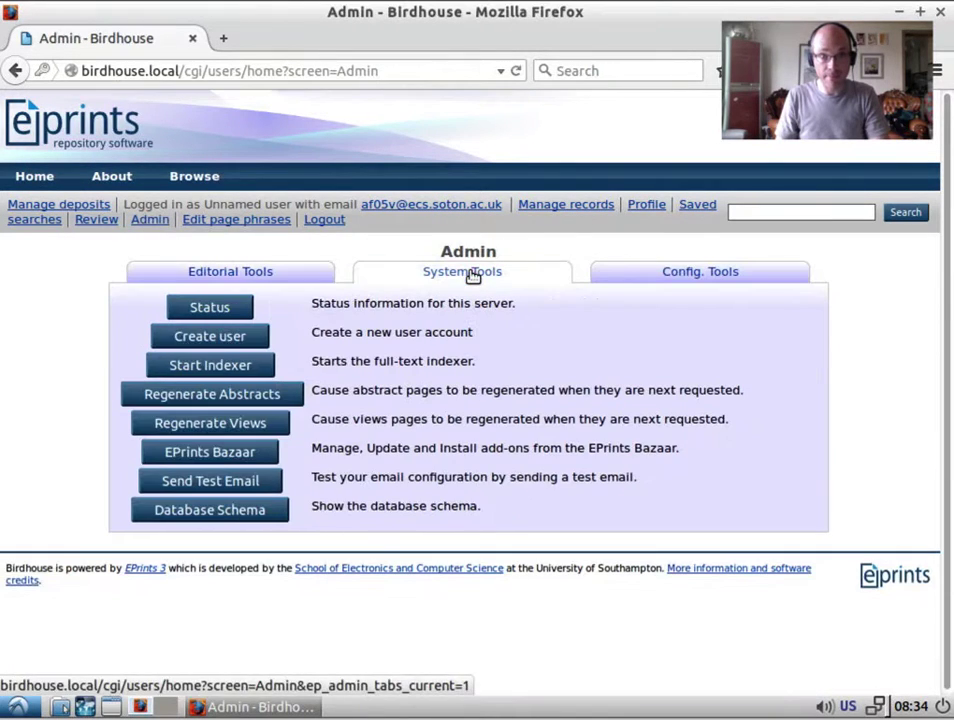
{"action": "left_click", "coordinate": [232, 272]}
{"action": "left_click", "coordinate": [690, 265]}
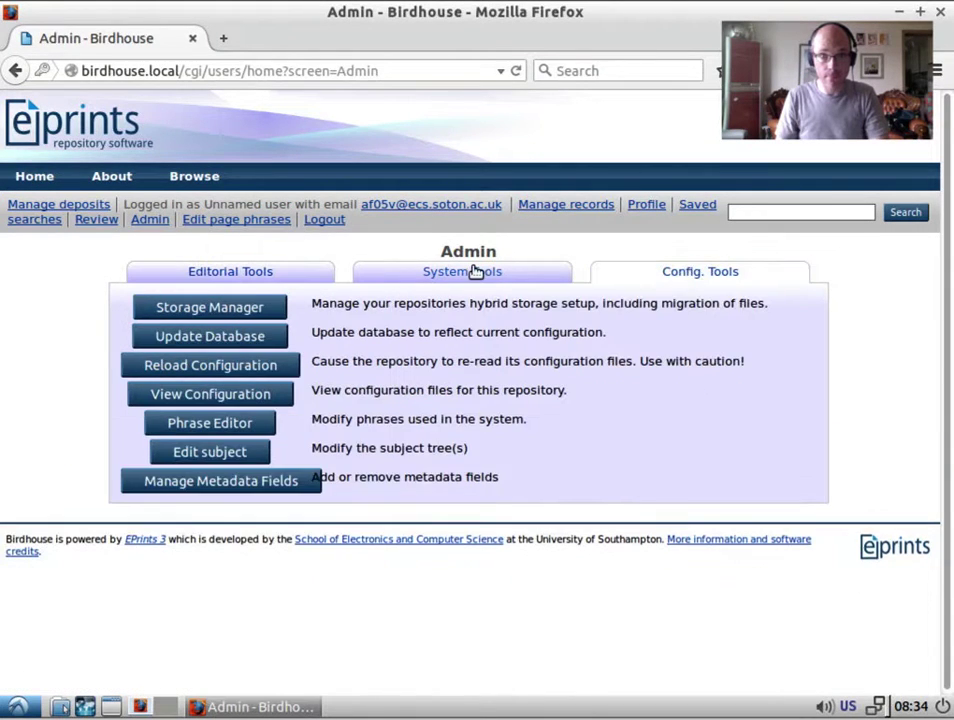
{"action": "left_click", "coordinate": [473, 270]}
{"action": "left_click", "coordinate": [240, 335]}
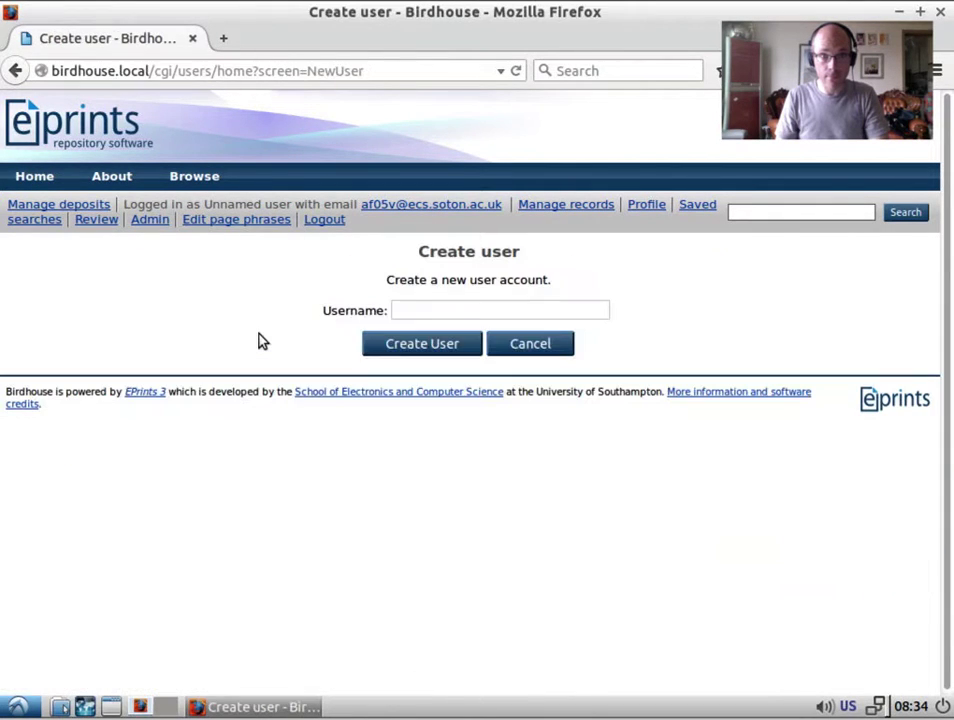
{"action": "left_click", "coordinate": [436, 313]}
{"action": "type", "text": "editor"}
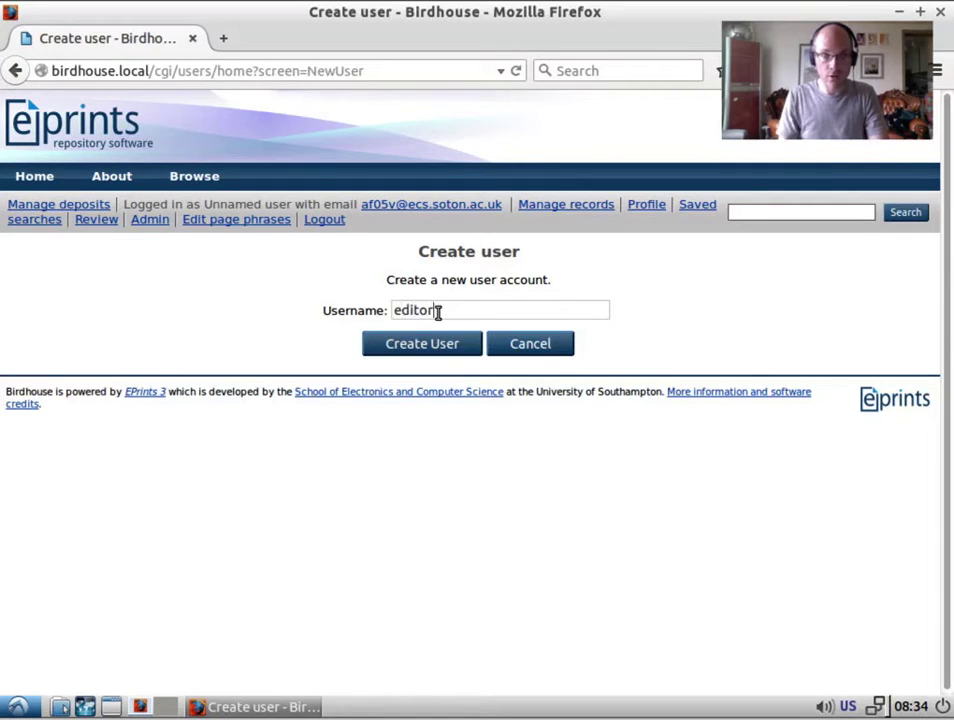
{"action": "left_click", "coordinate": [390, 340]}
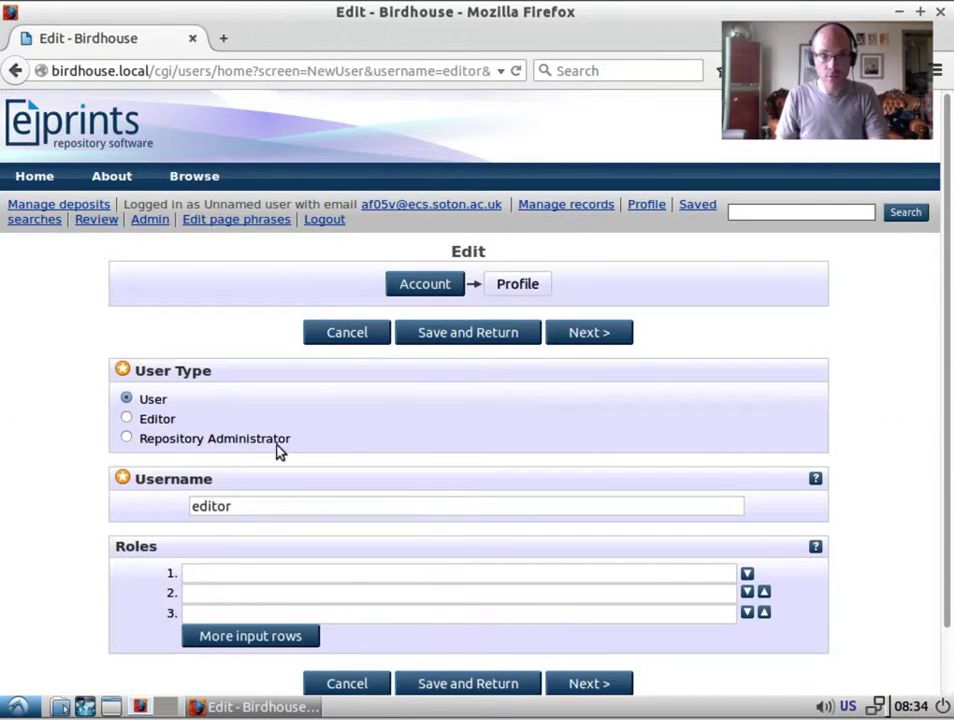
{"action": "left_click", "coordinate": [155, 420]}
{"action": "left_click", "coordinate": [580, 331]}
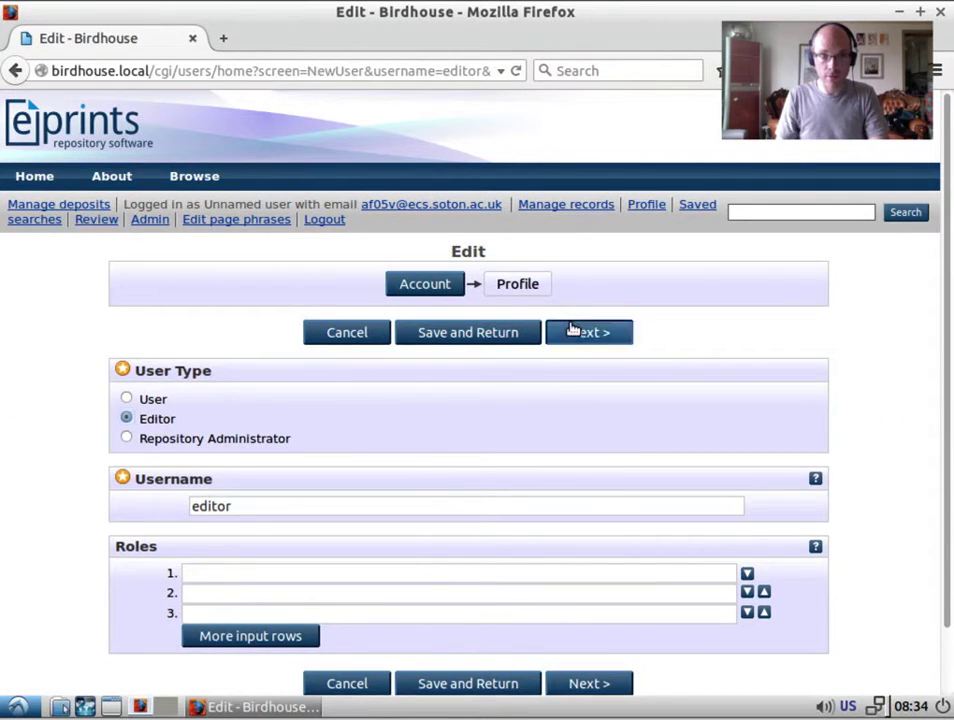
Enter the editor's e-mail address, given name and family name, fix the initials, and save.
{"action": "left_click", "coordinate": [394, 413]}
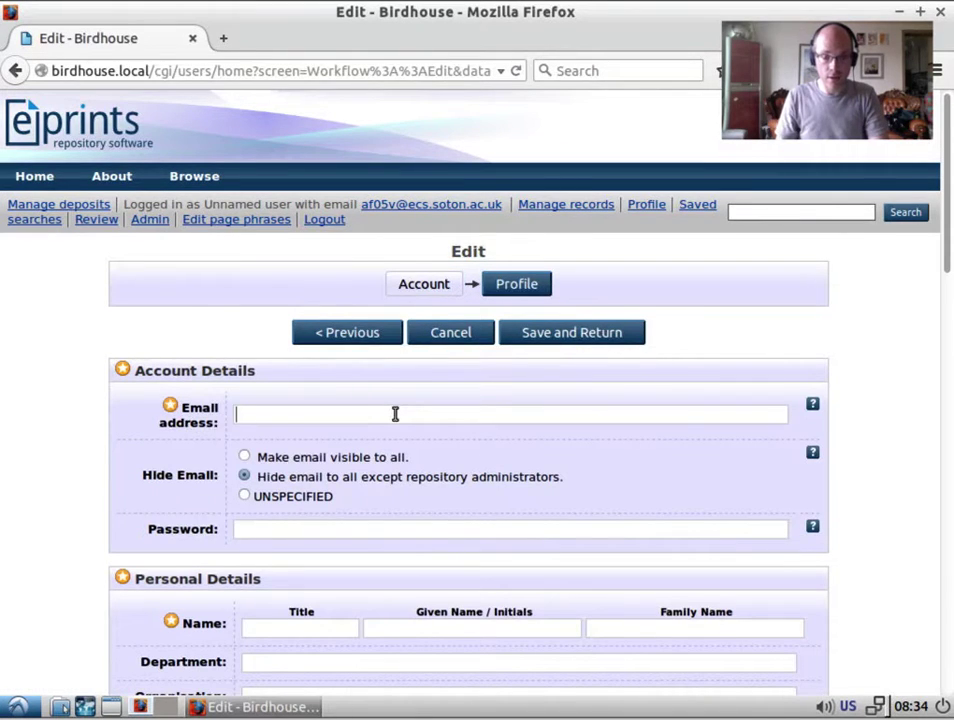
{"action": "type", "text": "editor"}
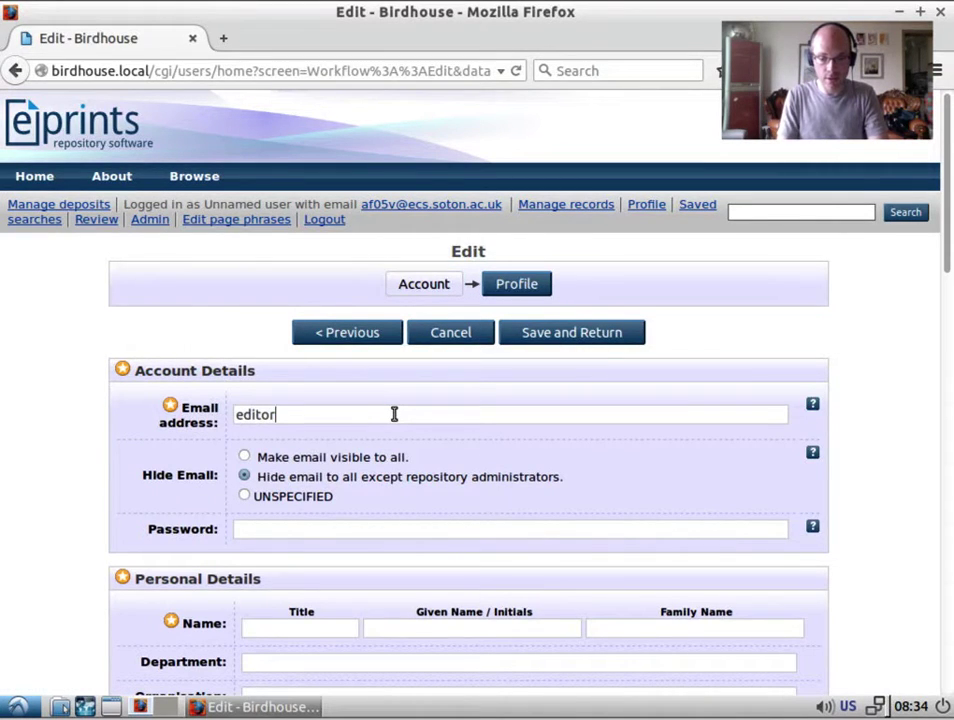
{"action": "type", "text": "@editor.org"}
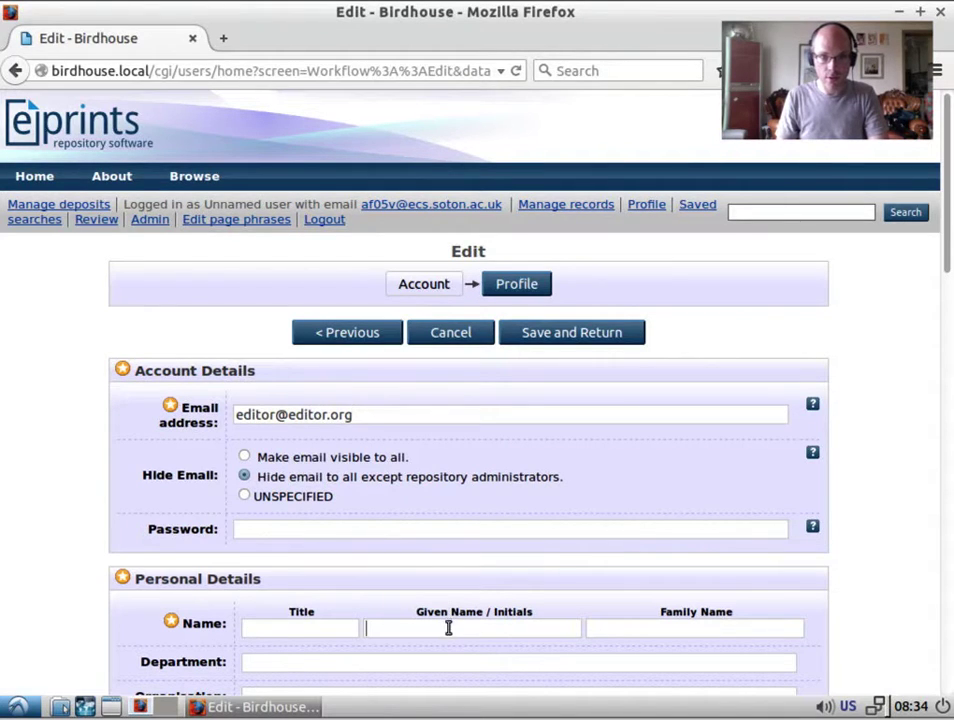
{"action": "type", "text": "An"}
{"action": "key", "text": "Tab"}
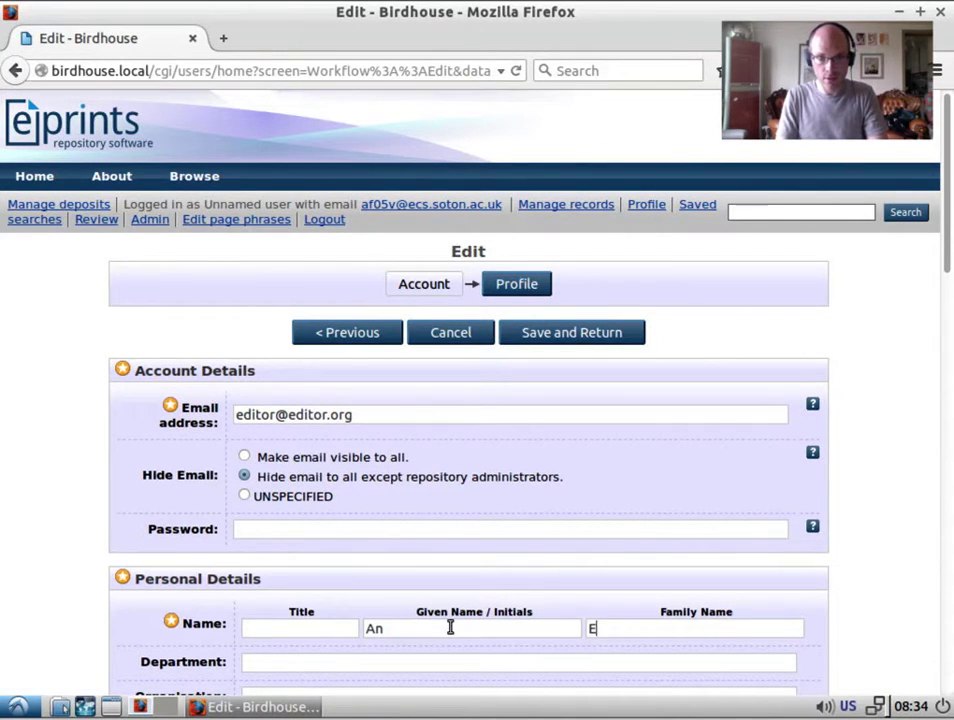
{"action": "type", "text": "Editor"}
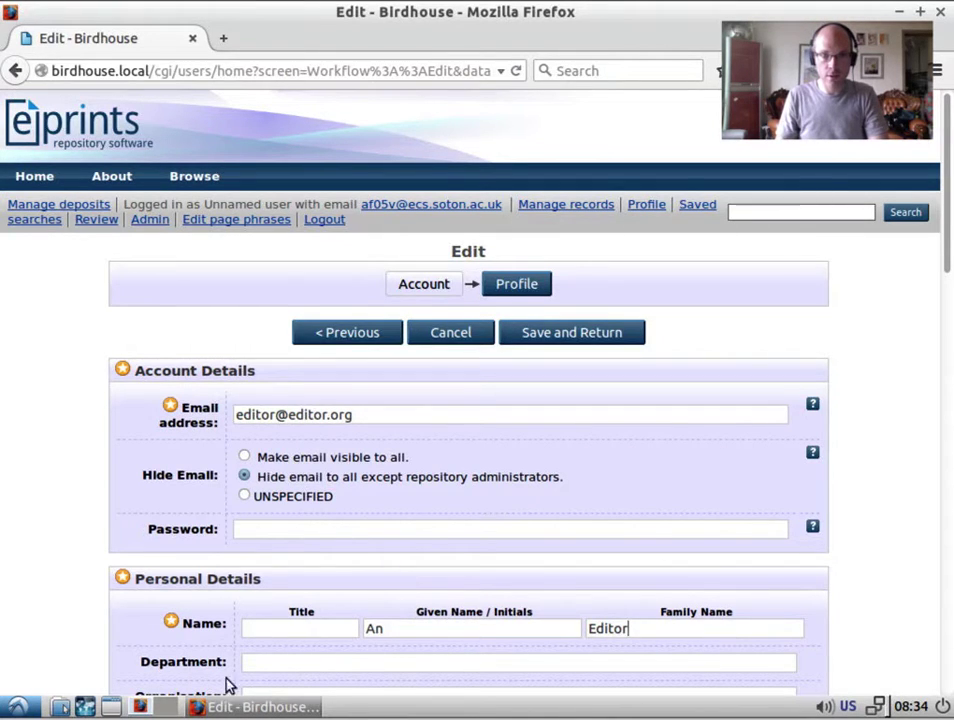
{"action": "left_click", "coordinate": [458, 624]}
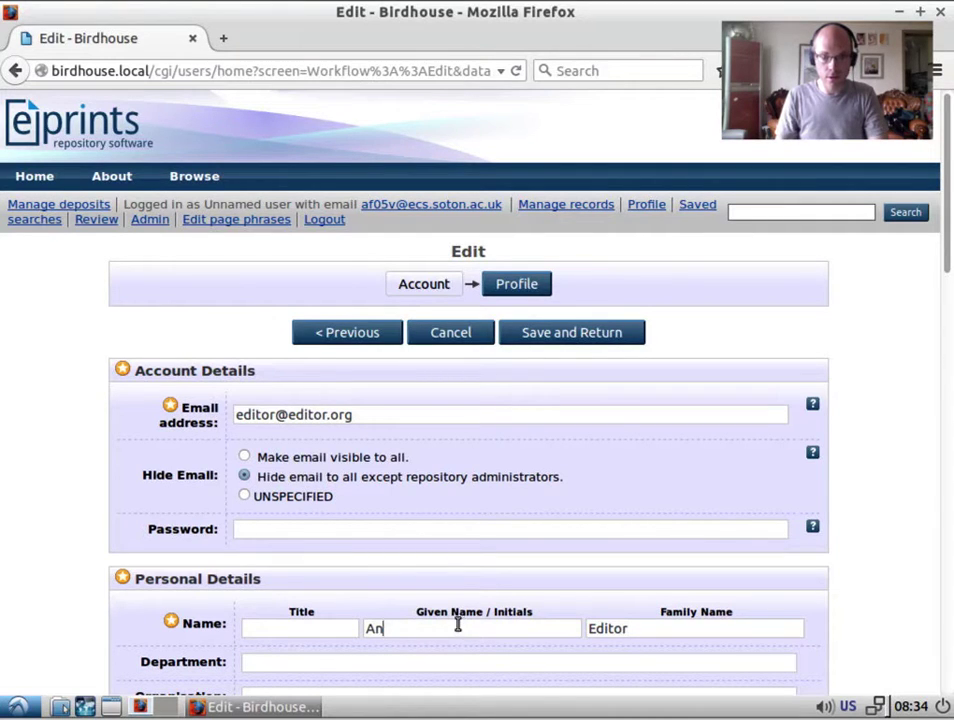
{"action": "key", "text": "BackSpace"}
{"action": "type", "text": "N"}
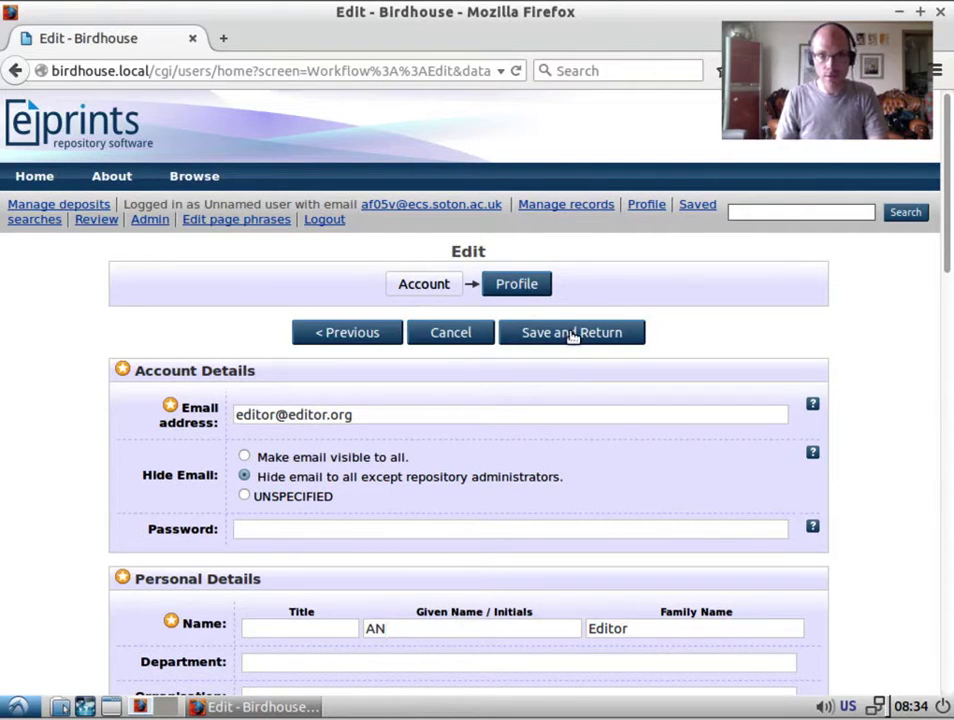
{"action": "left_click", "coordinate": [572, 334]}
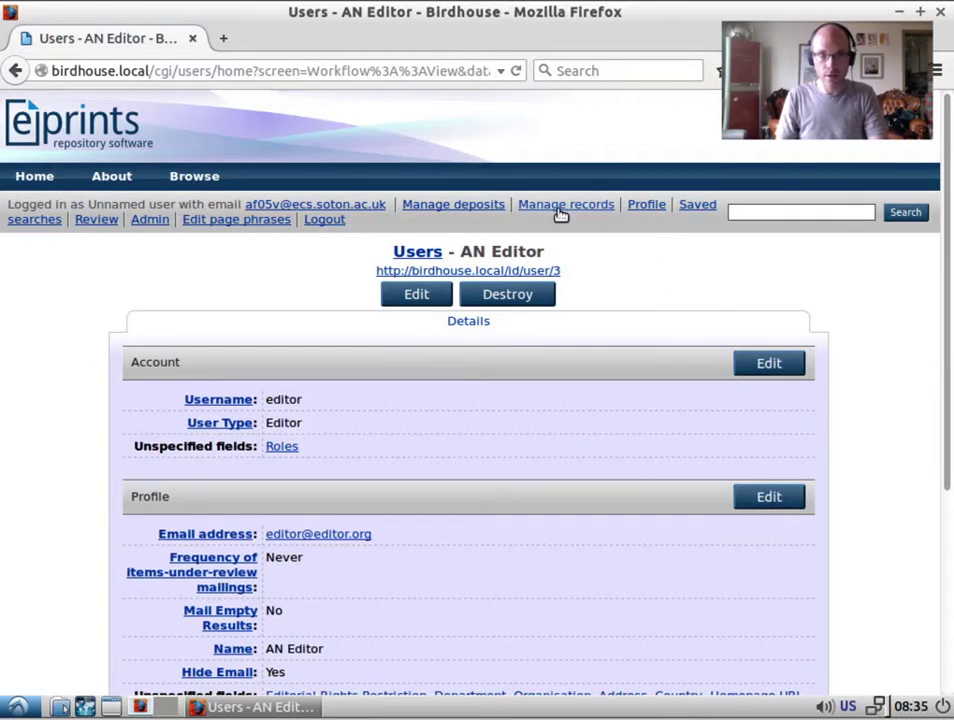
Log out of admin and sign back in with the new ordinary user's credentials.
{"action": "left_click", "coordinate": [324, 219]}
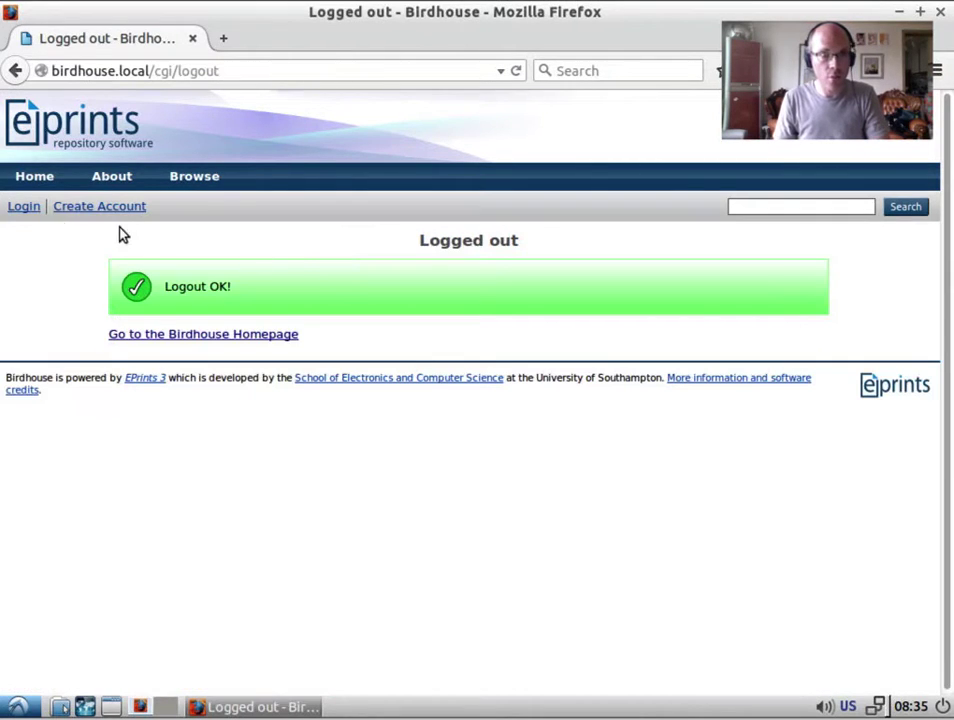
{"action": "left_click", "coordinate": [15, 210]}
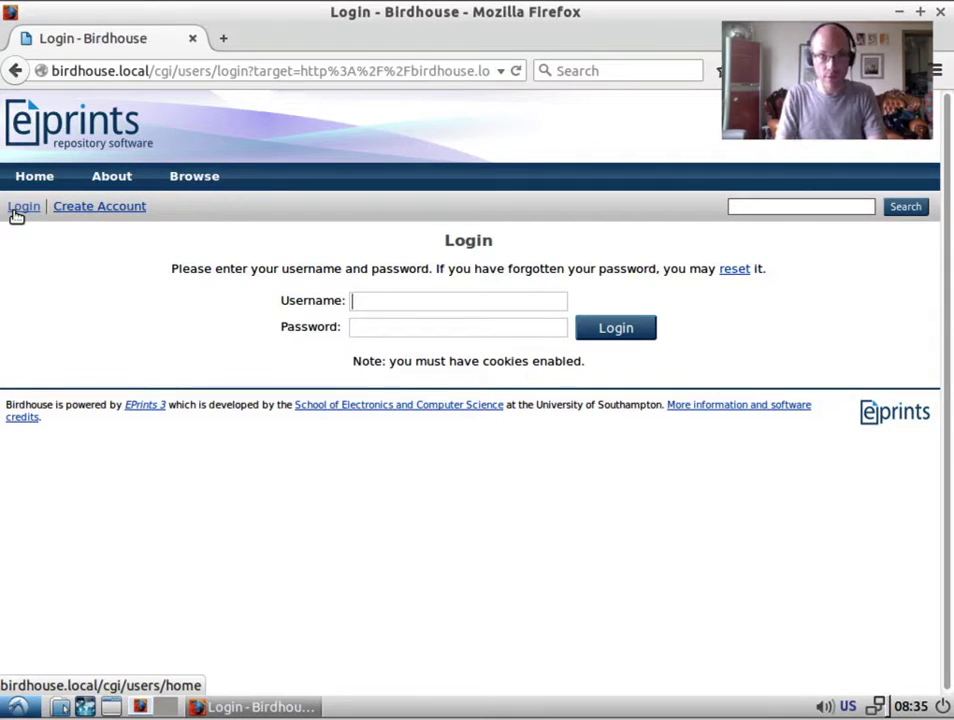
{"action": "type", "text": "user"}
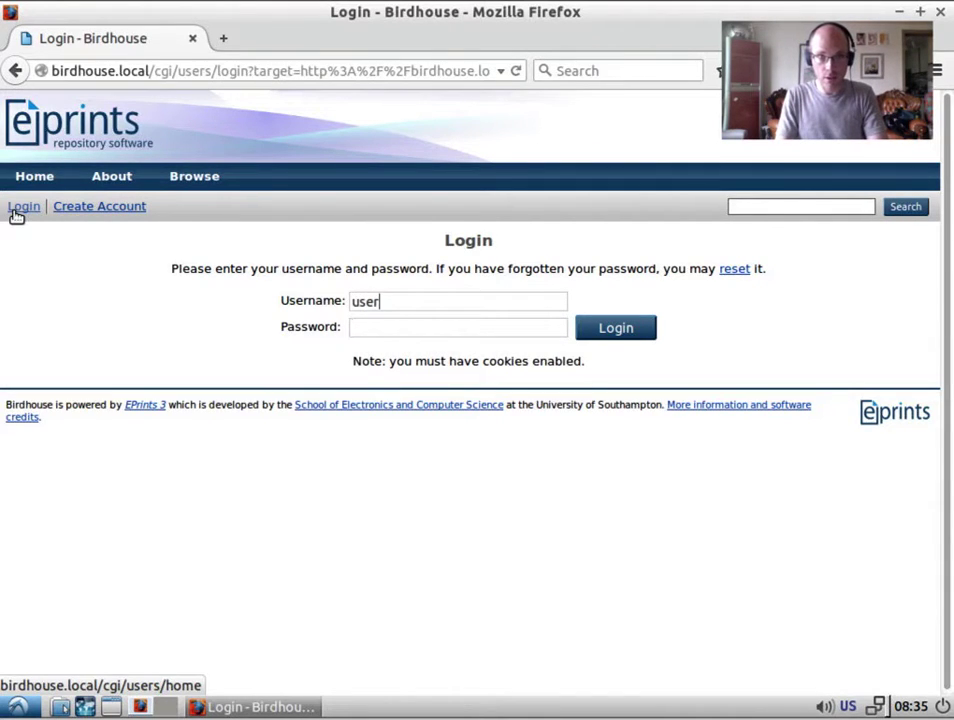
{"action": "type", "text": "user"}
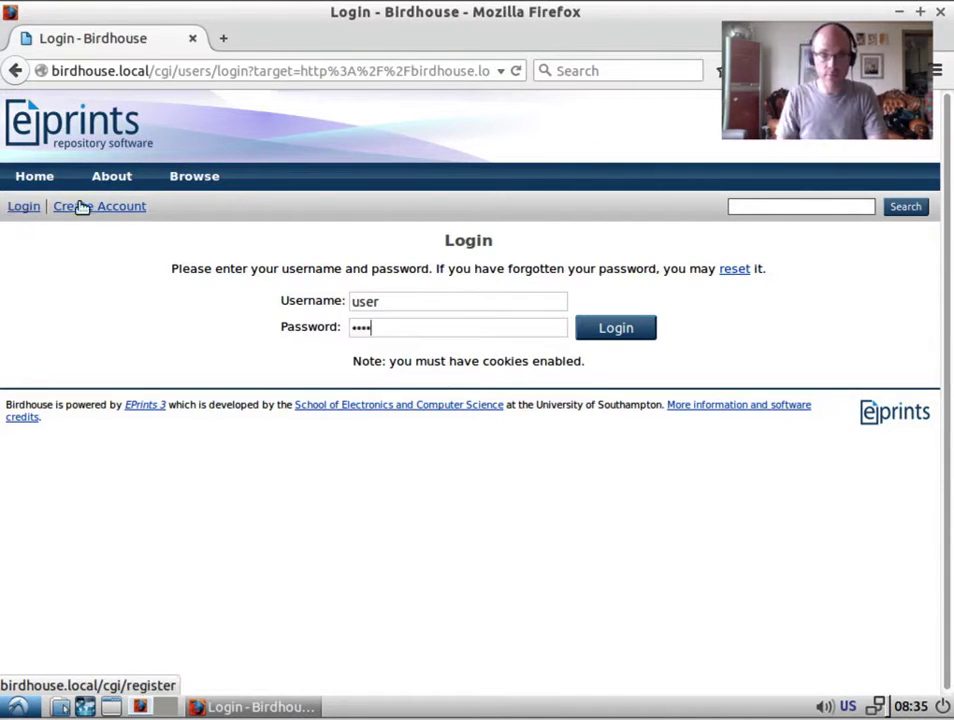
{"action": "left_click", "coordinate": [622, 330]}
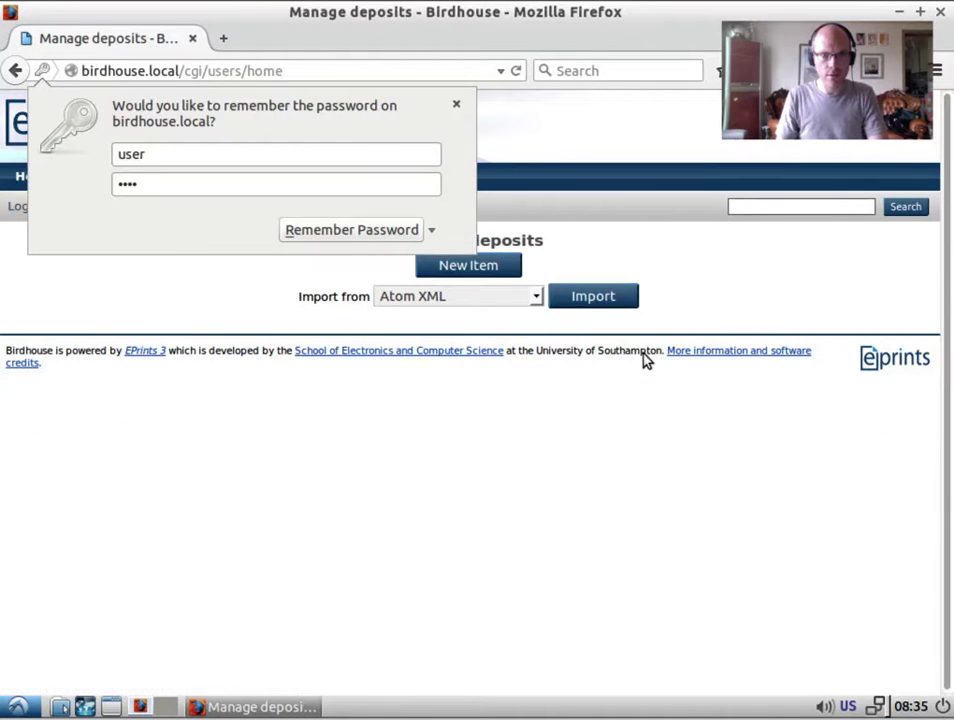
{"action": "left_click", "coordinate": [452, 105]}
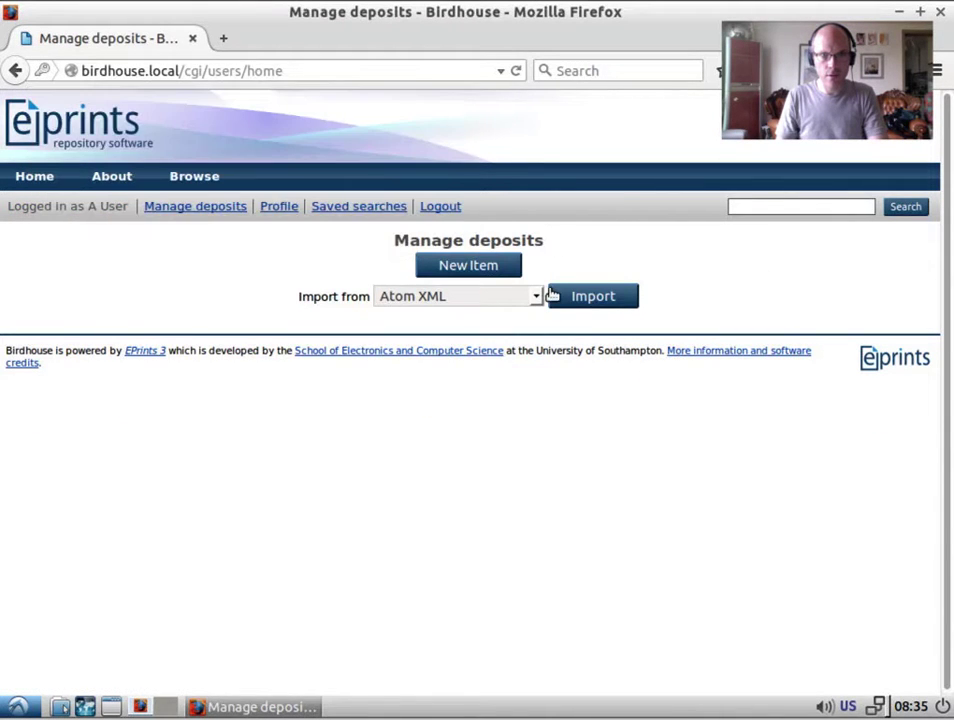
Start a Conference or Workshop Item deposit and upload community-development.pptx.
{"action": "left_click", "coordinate": [485, 272]}
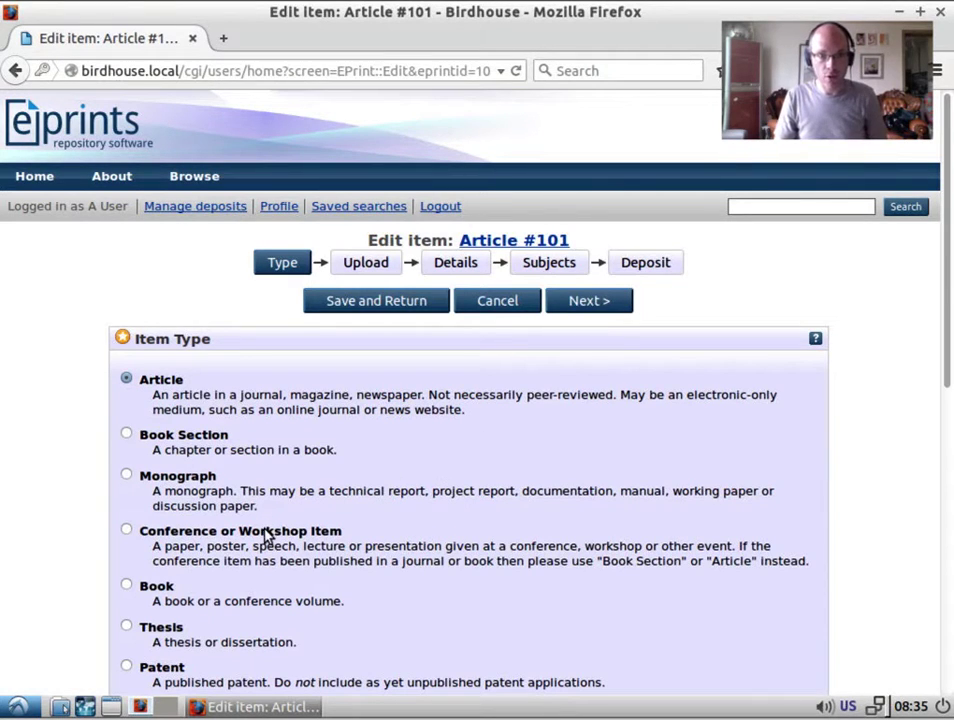
{"action": "left_click", "coordinate": [270, 532]}
{"action": "left_click", "coordinate": [581, 308]}
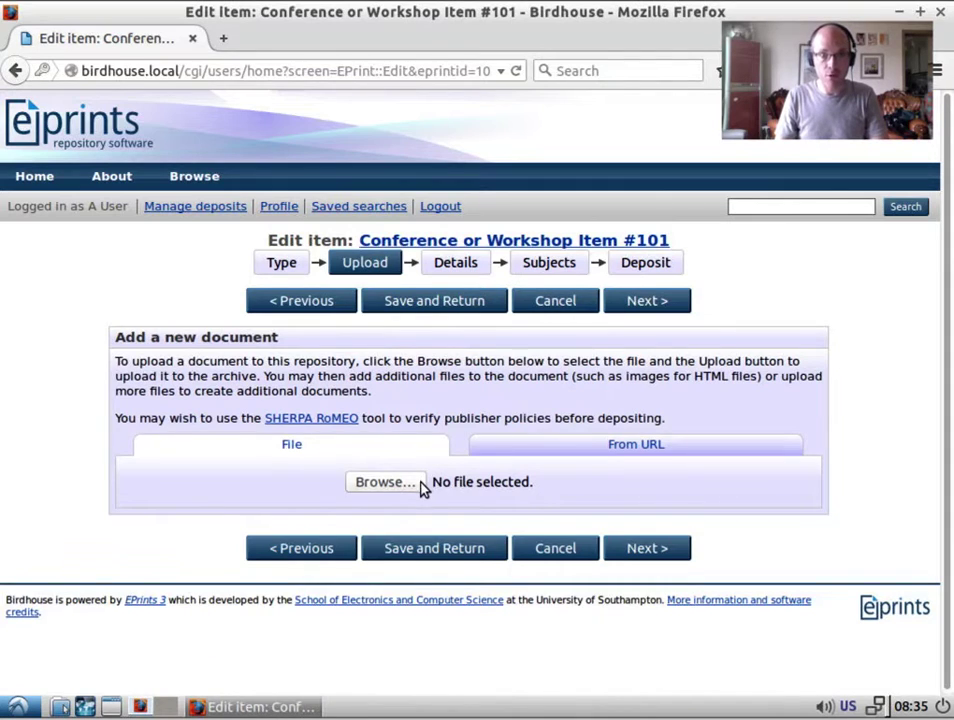
{"action": "left_click", "coordinate": [417, 482]}
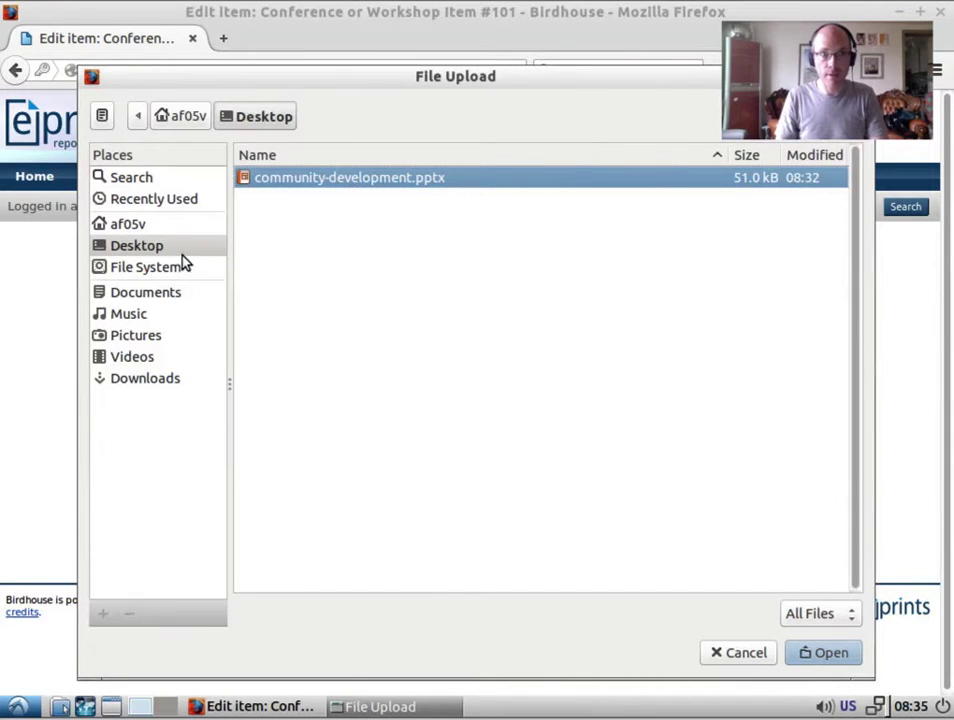
{"action": "left_click", "coordinate": [808, 657]}
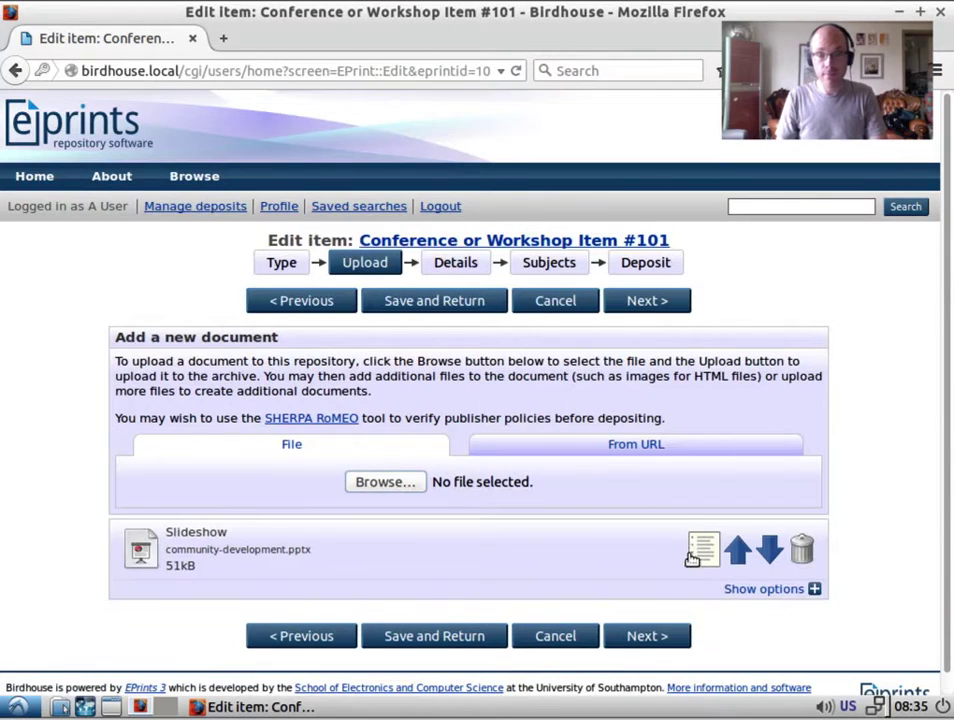
{"action": "left_click", "coordinate": [647, 636]}
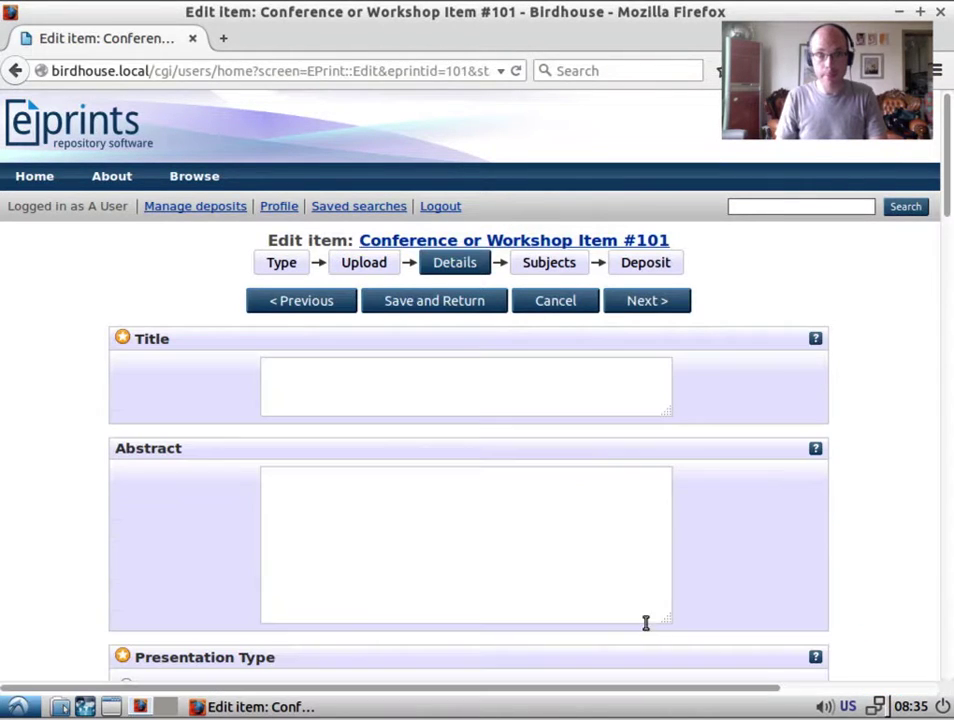
Title the item 'Community Development' with abstract 'A model for community development and documentation.'.
{"action": "left_click", "coordinate": [322, 377]}
{"action": "type", "text": "Community Develo"}
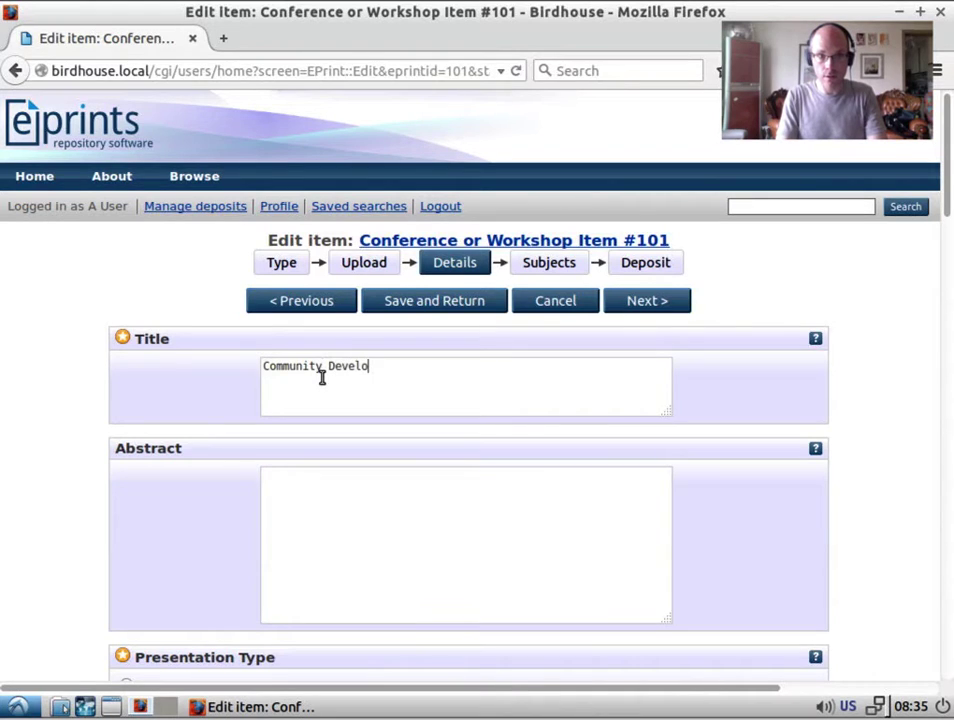
{"action": "type", "text": "pment"}
{"action": "left_click", "coordinate": [366, 508]}
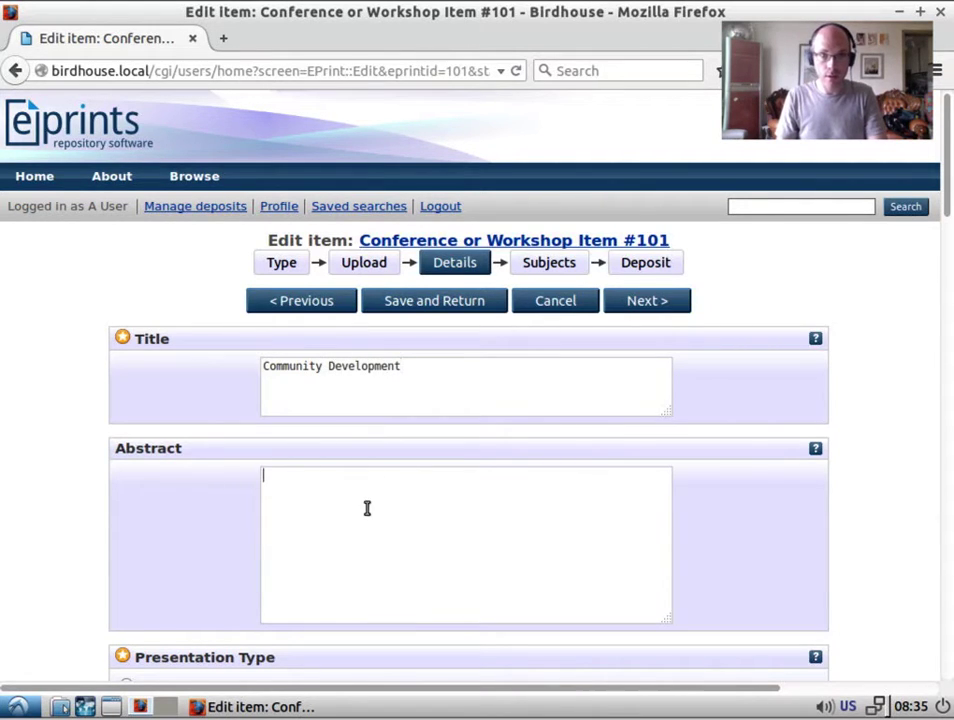
{"action": "type", "text": "A Presentatio"}
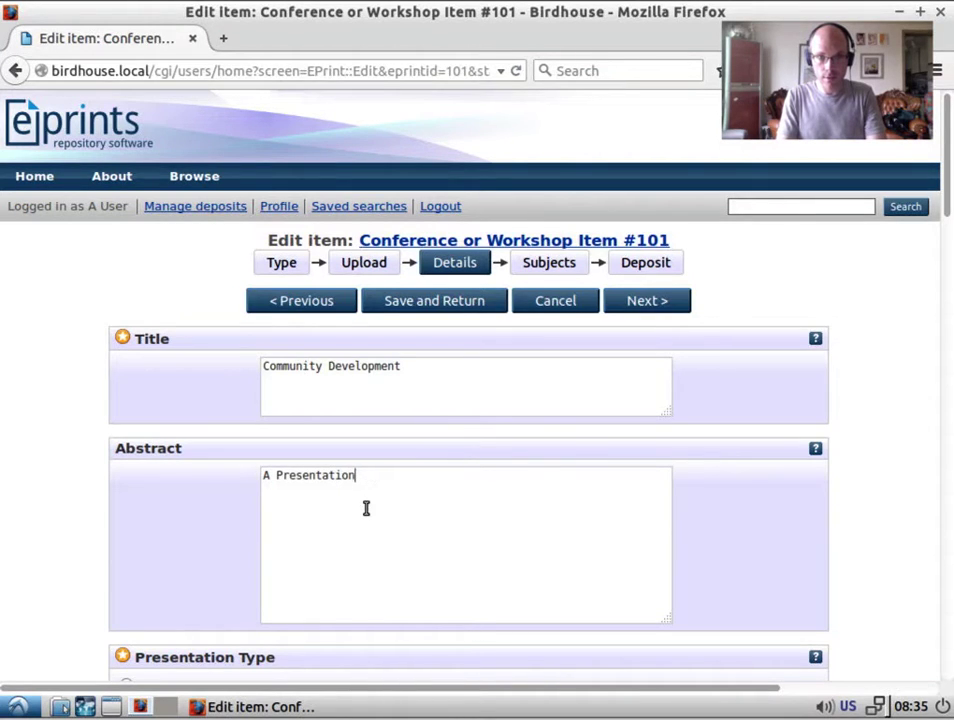
{"action": "key", "text": "ctrl+a"}
{"action": "key", "text": "BackSpace"}
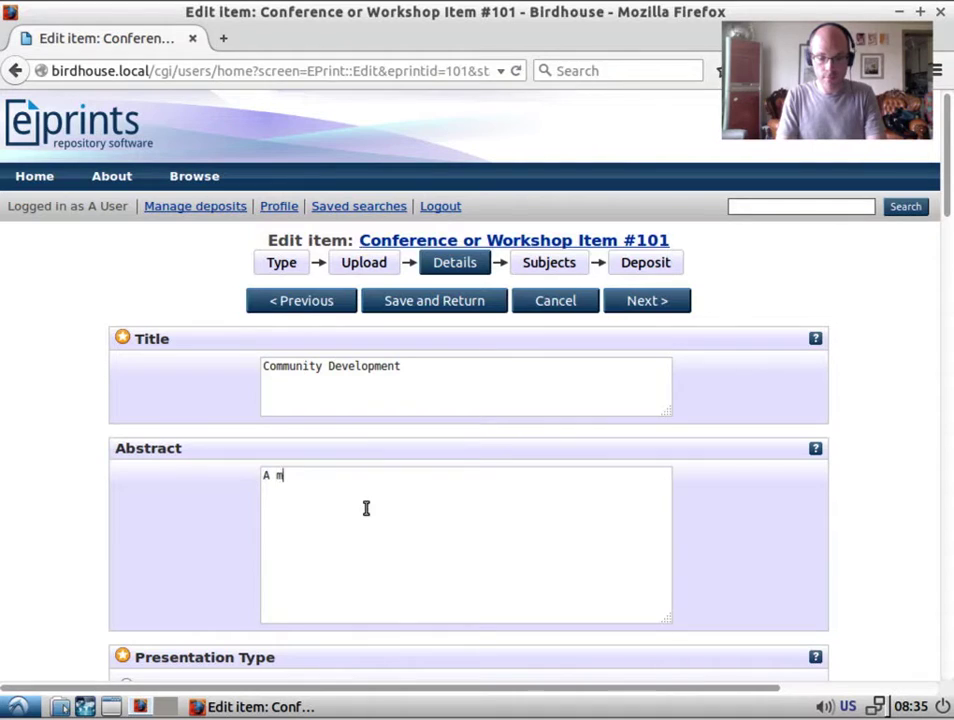
{"action": "type", "text": "A model for commu"}
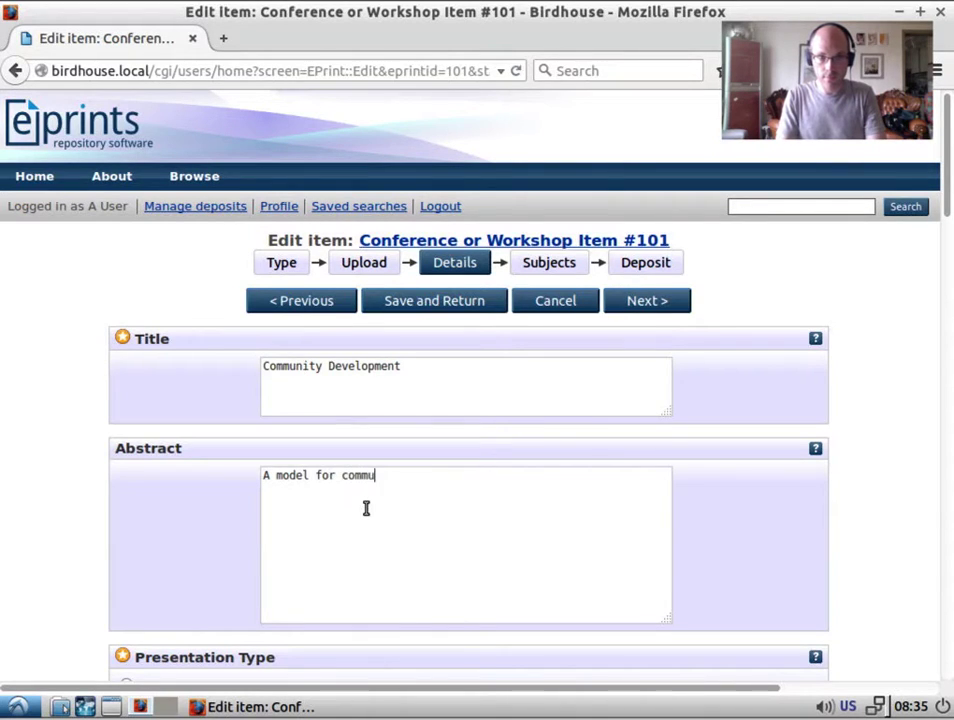
{"action": "type", "text": "nity develoipment"}
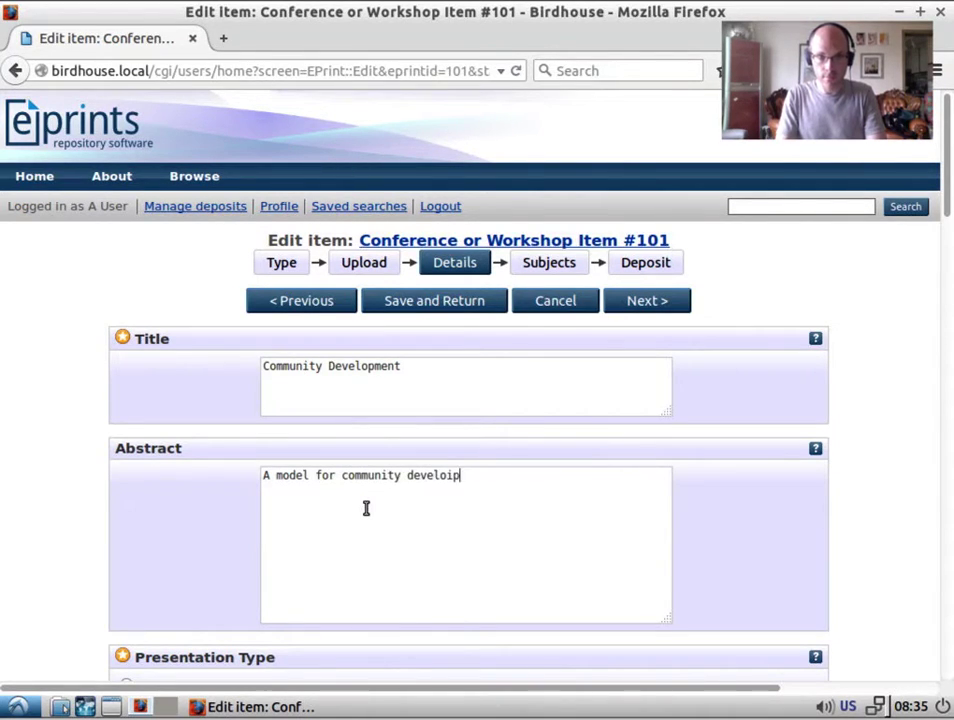
{"action": "key", "text": "BackSpace"}
{"action": "key", "text": "BackSpace"}
{"action": "key", "text": "BackSpace"}
{"action": "type", "text": "ment and do"}
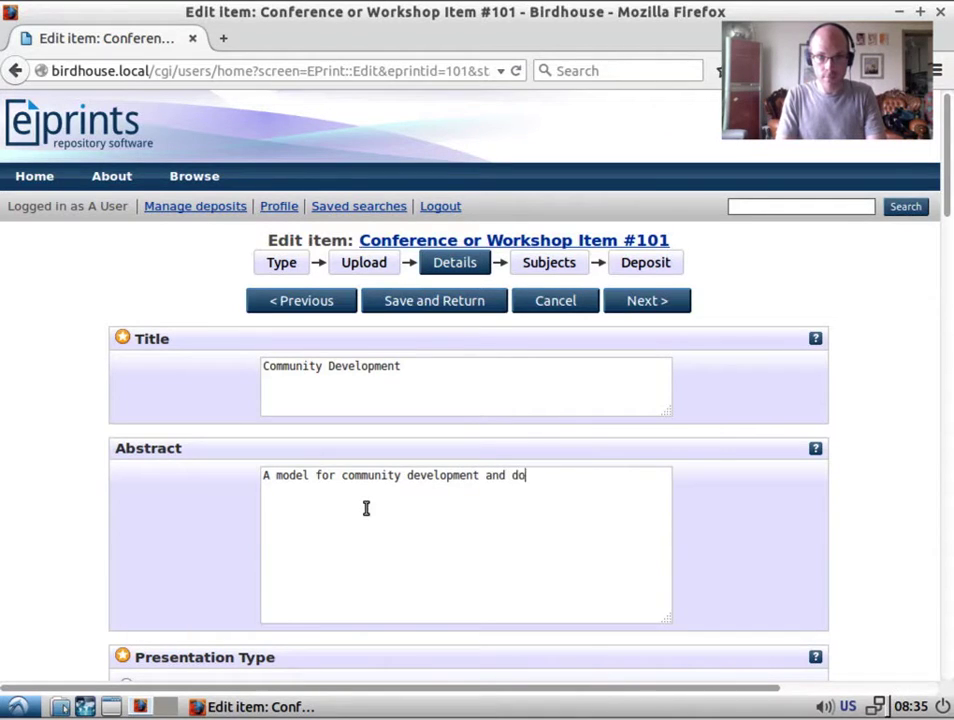
{"action": "type", "text": "cumentation."}
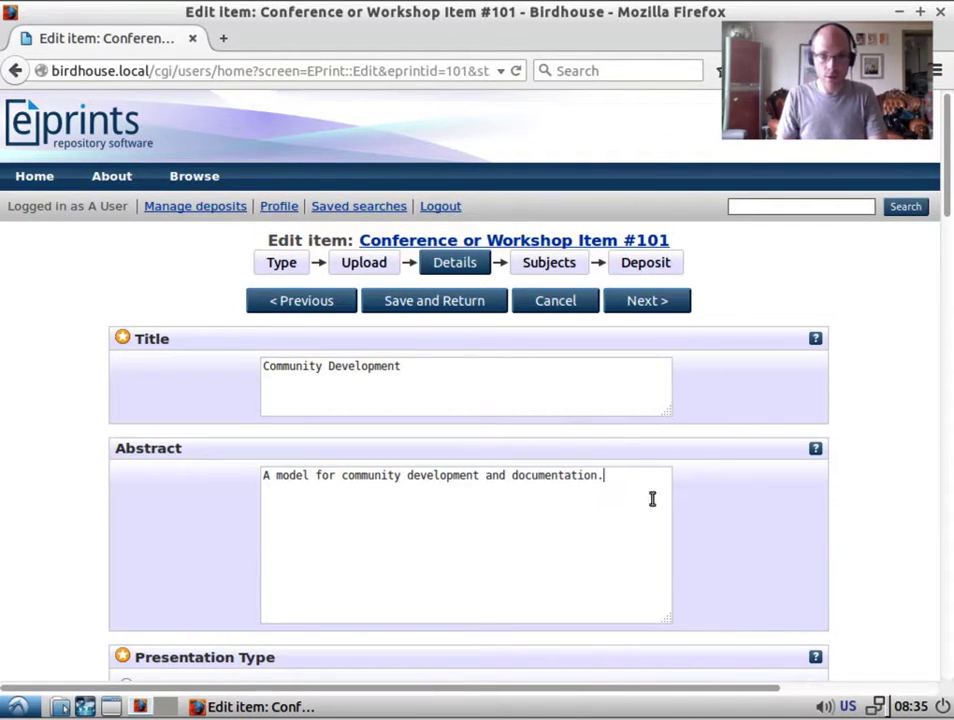
{"action": "scroll", "coordinate": [940, 535], "scroll_direction": "down", "scroll_amount": 5}
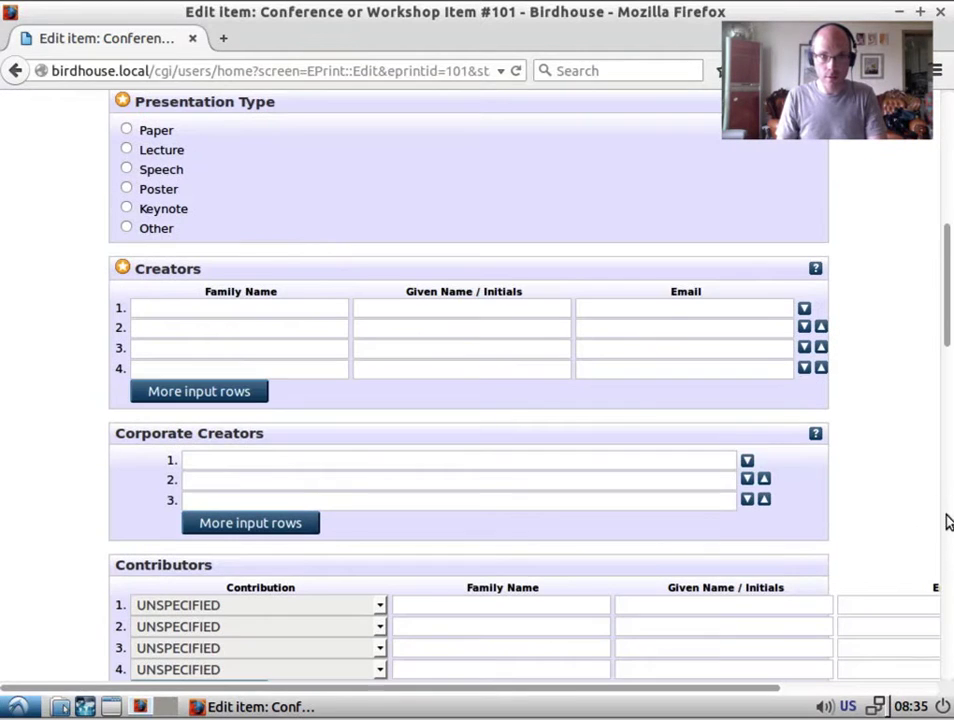
Set presentation type to Other and enter two creators' family names, plus the first's e-mail.
{"action": "left_click", "coordinate": [160, 155]}
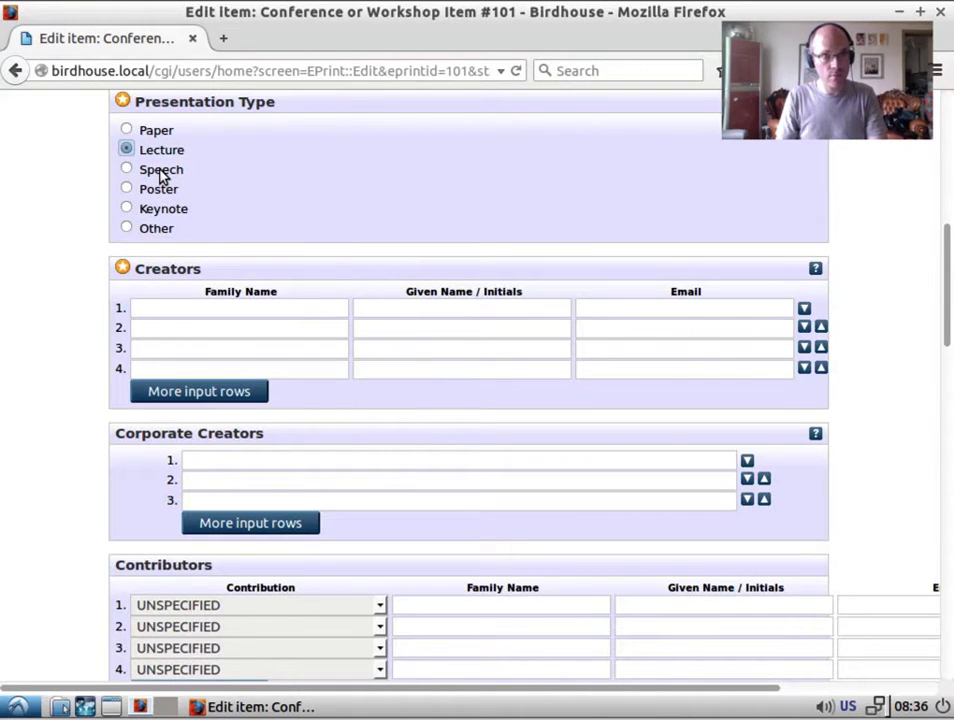
{"action": "left_click", "coordinate": [158, 229]}
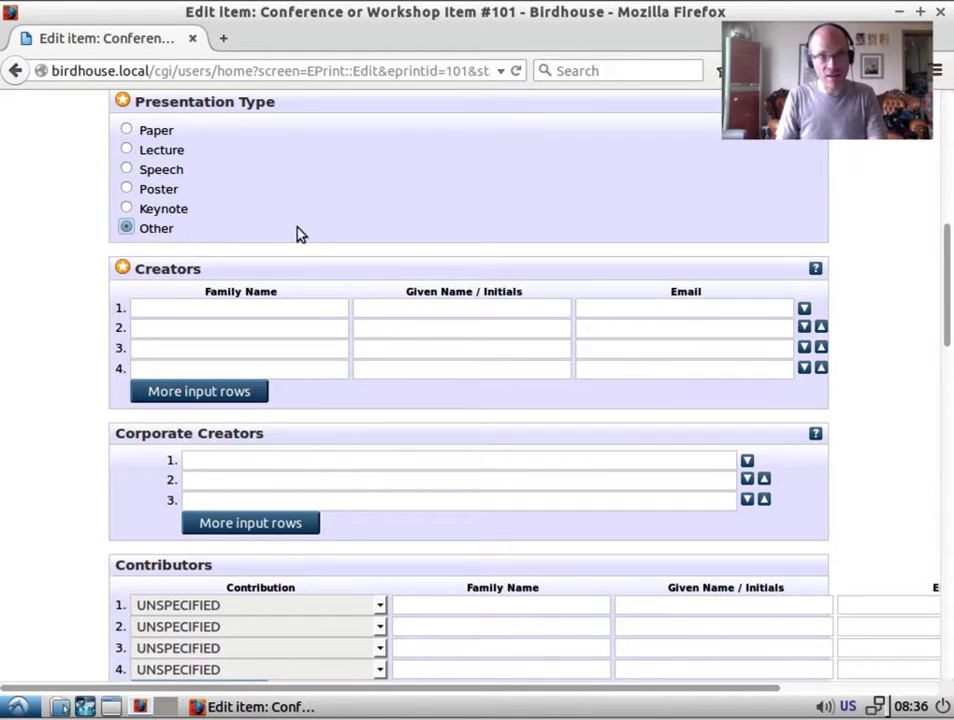
{"action": "left_click", "coordinate": [289, 307]}
{"action": "type", "text": "Field"}
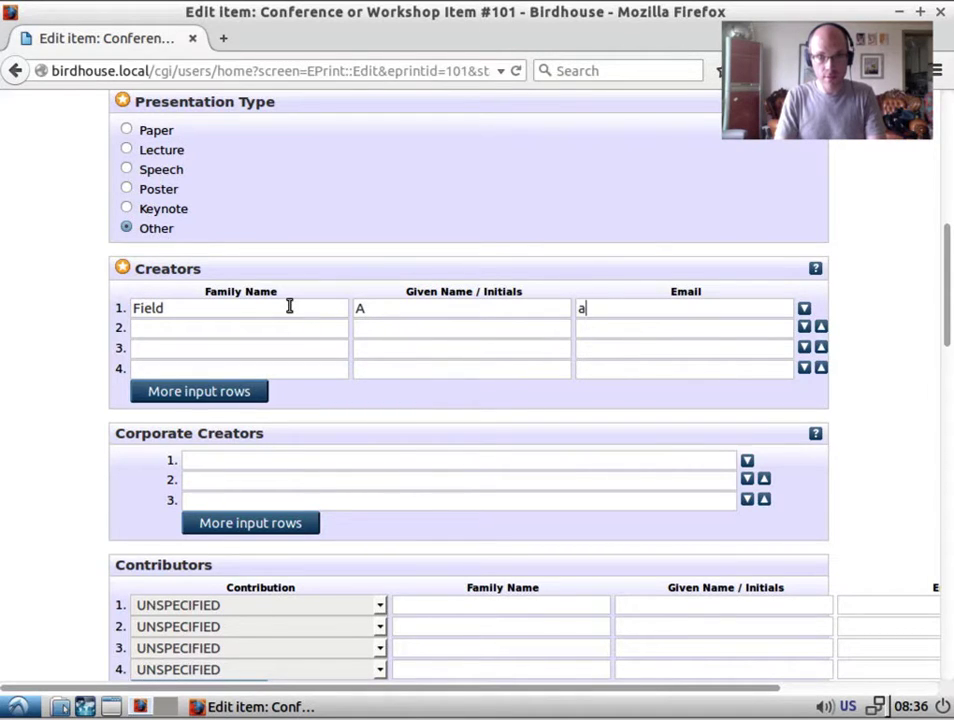
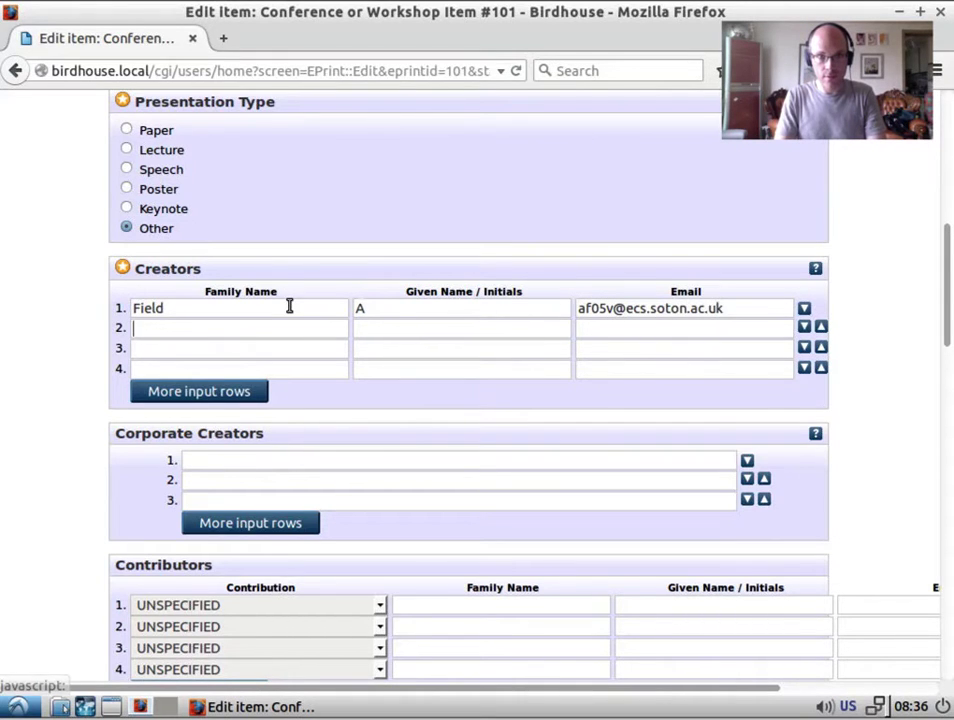
{"action": "key", "text": "Tab"}
{"action": "type", "text": "Be"}
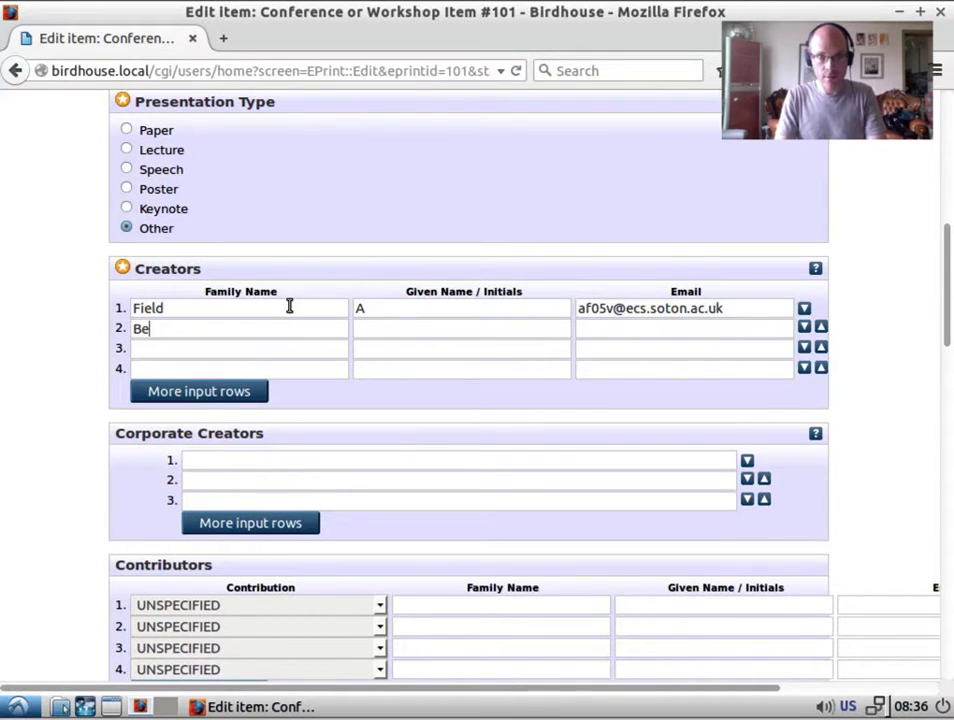
{"action": "key", "text": "BackSpace"}
{"action": "key", "text": "BackSpace"}
{"action": "type", "text": "Neugebaur"}
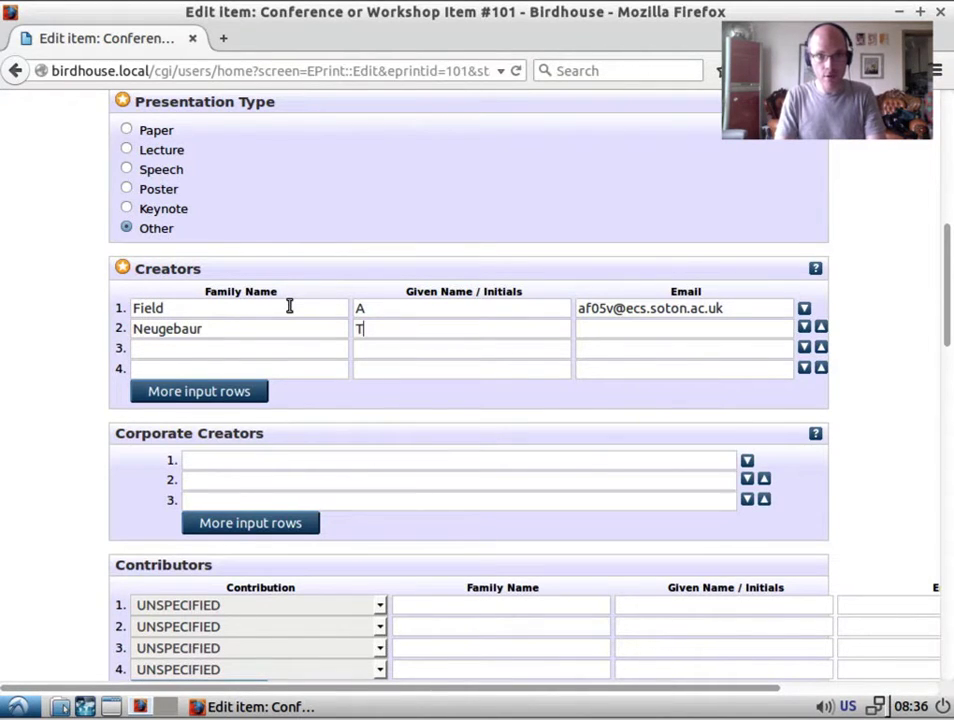
Select and check the first creator's e-mail address text.
{"action": "scroll", "coordinate": [343, 398], "scroll_direction": "down", "scroll_amount": 1}
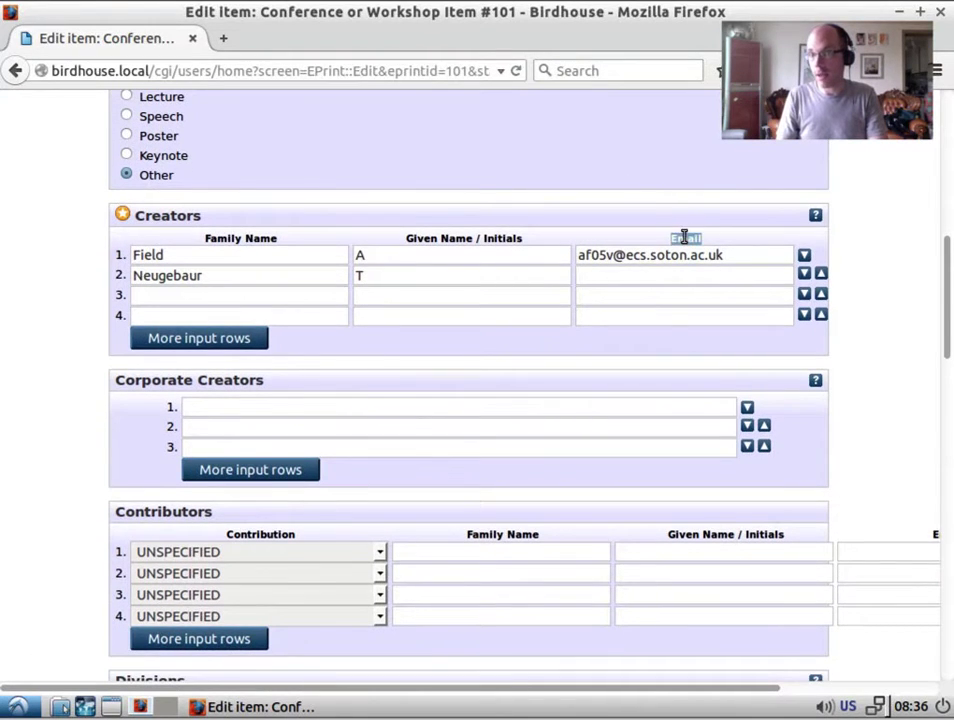
{"action": "double_click", "coordinate": [684, 237]}
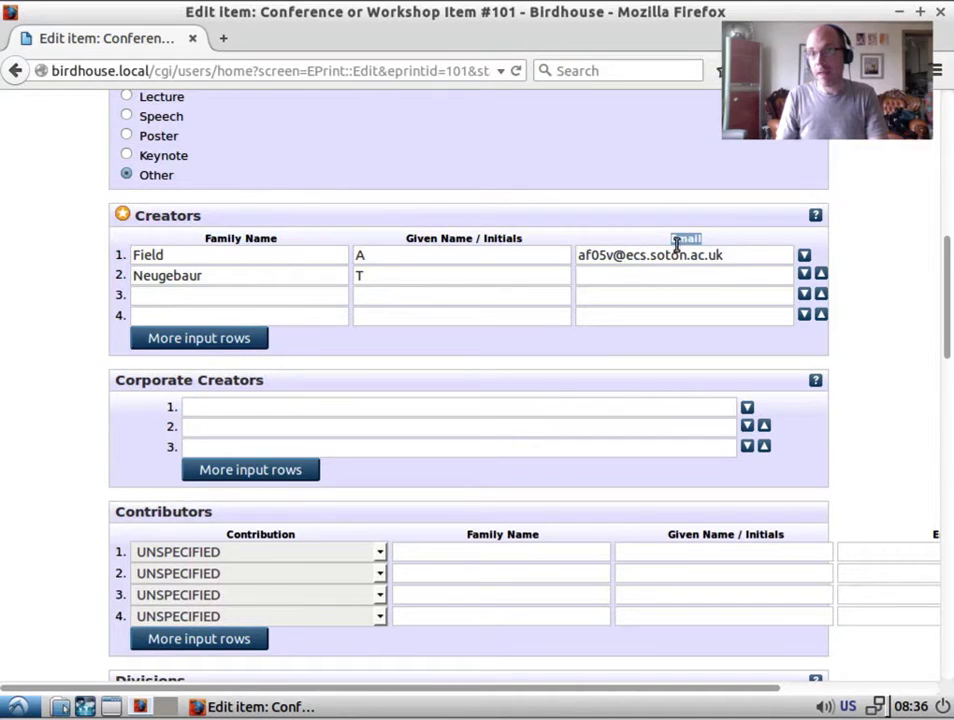
{"action": "left_click", "coordinate": [667, 256]}
{"action": "double_click", "coordinate": [666, 255]}
{"action": "left_click", "coordinate": [666, 255]}
{"action": "triple_click", "coordinate": [667, 256]}
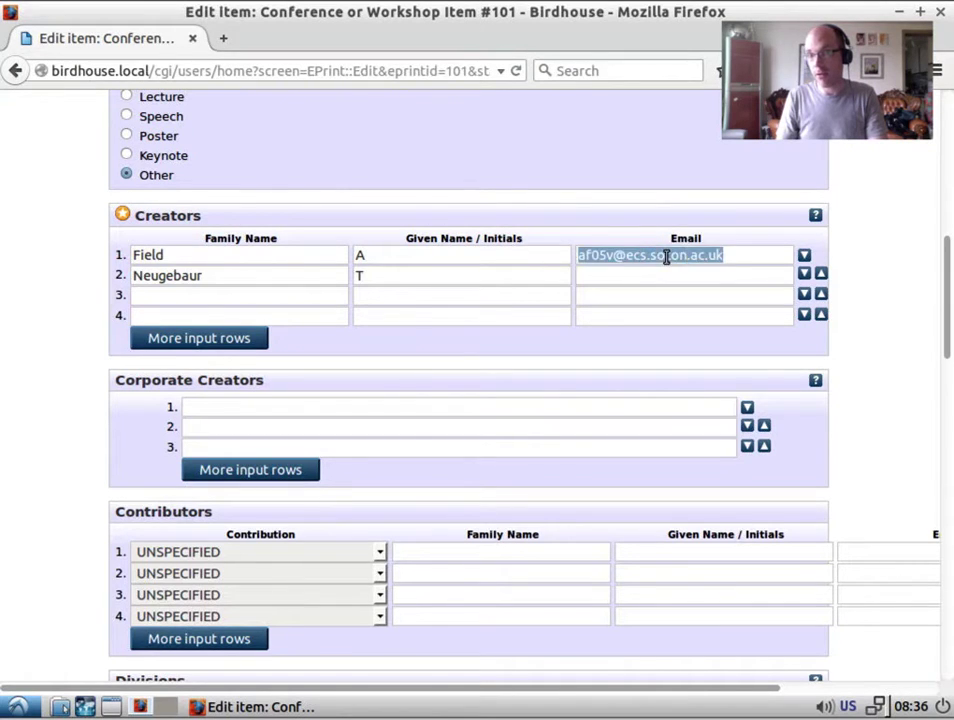
{"action": "key", "text": "End"}
{"action": "key", "text": "ctrl+shift+Left"}
{"action": "triple_click", "coordinate": [673, 259]}
{"action": "left_click", "coordinate": [677, 257]}
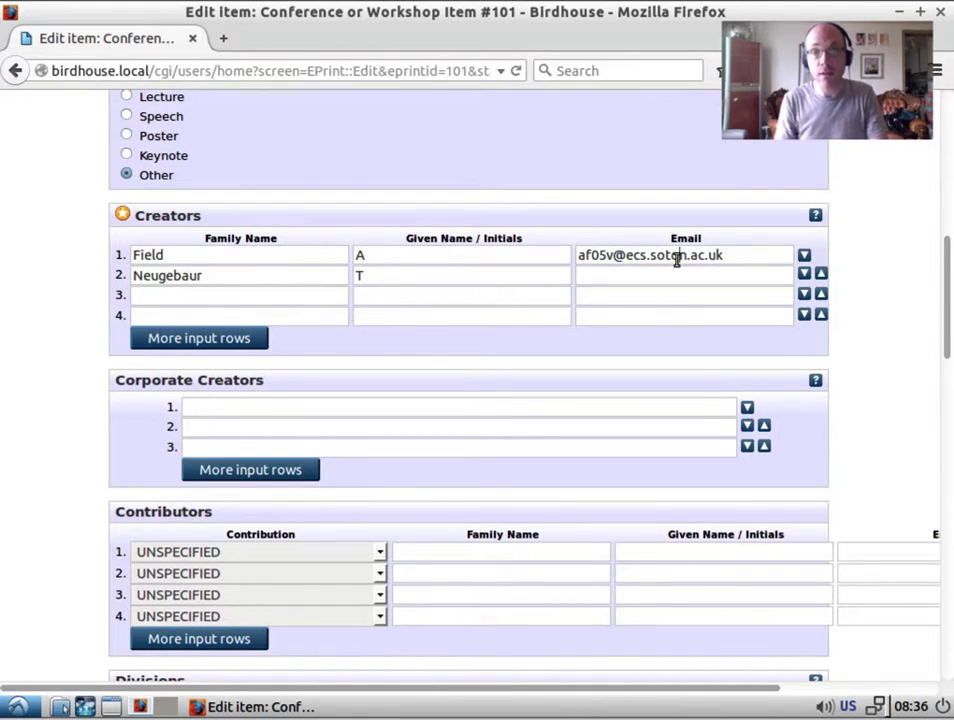
{"action": "left_click", "coordinate": [677, 258]}
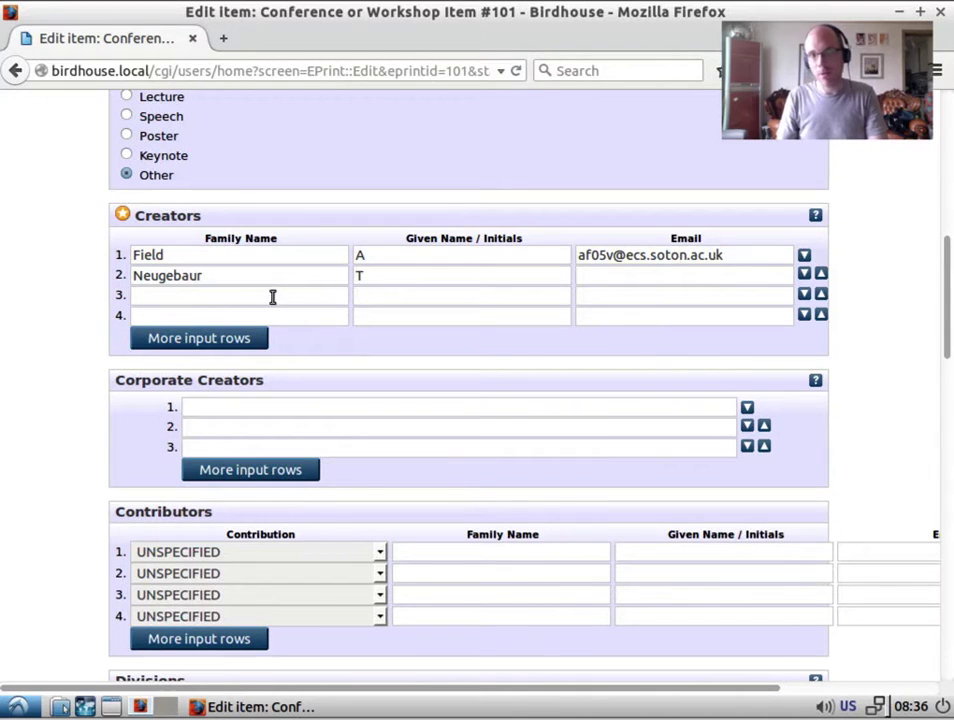
Mark the item as not refereed with publication status Unpublished.
{"action": "scroll", "coordinate": [390, 355], "scroll_direction": "down", "scroll_amount": 1}
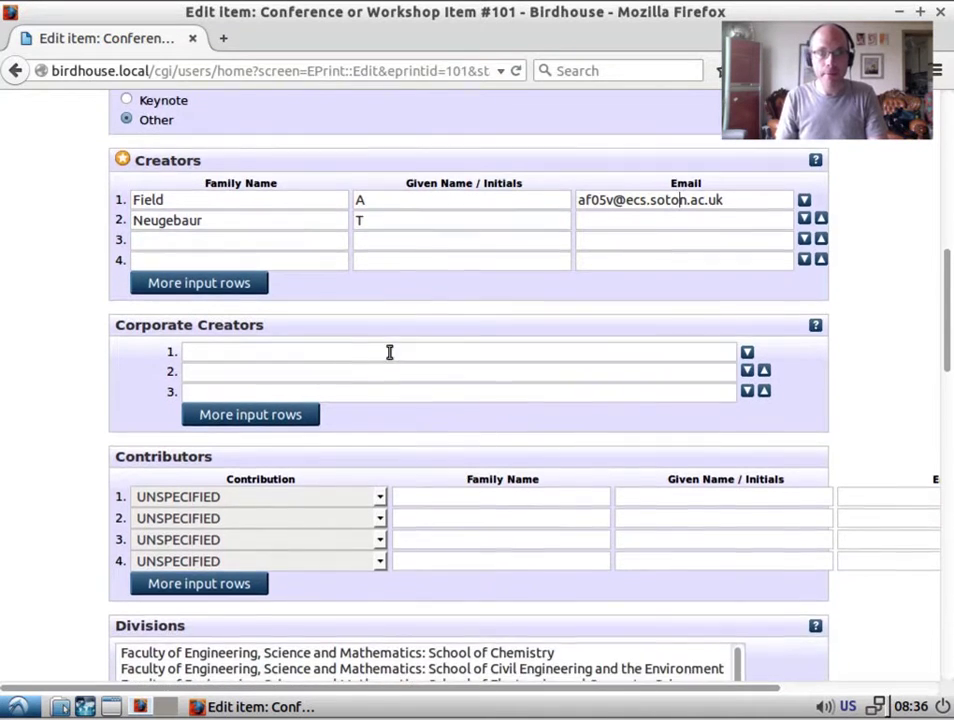
{"action": "scroll", "coordinate": [390, 352], "scroll_direction": "down", "scroll_amount": 6}
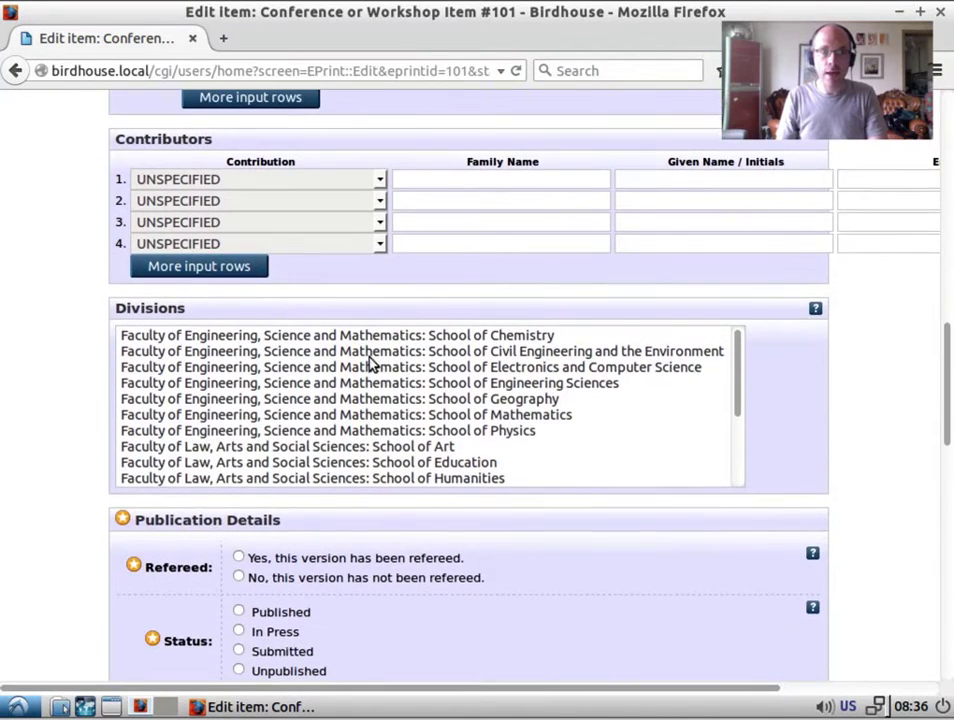
{"action": "scroll", "coordinate": [173, 518], "scroll_direction": "down", "scroll_amount": 1}
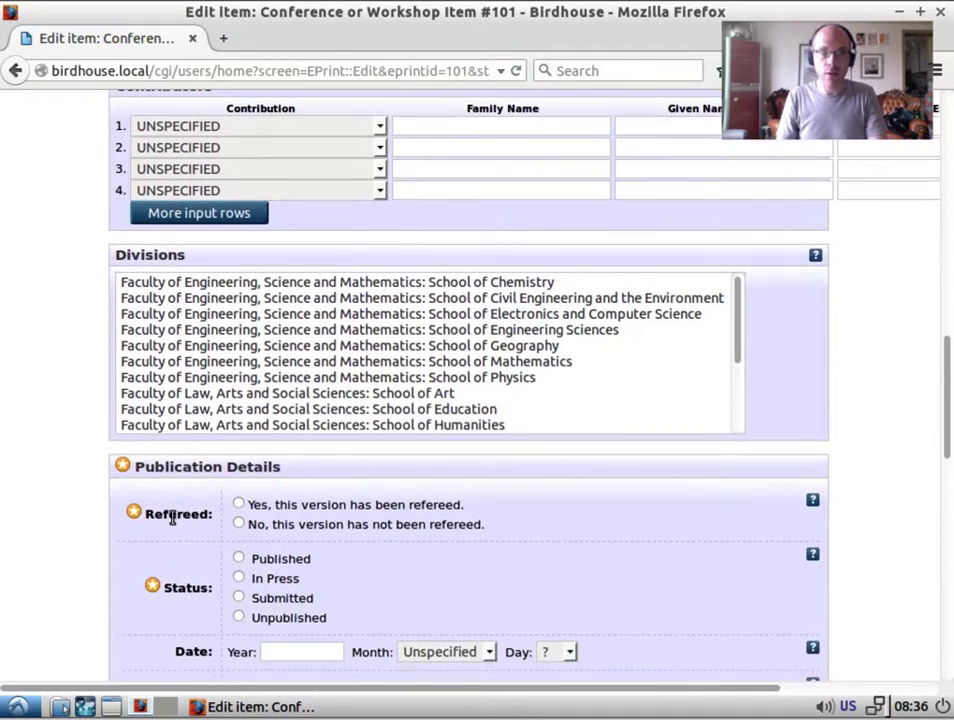
{"action": "scroll", "coordinate": [173, 518], "scroll_direction": "down", "scroll_amount": 1}
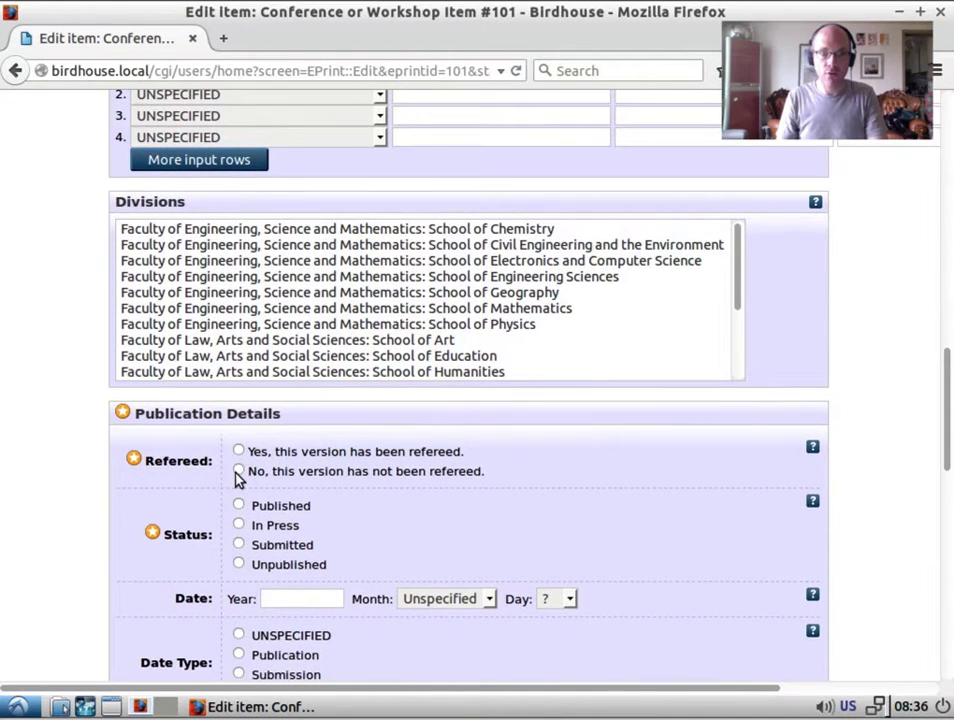
{"action": "left_click", "coordinate": [239, 472]}
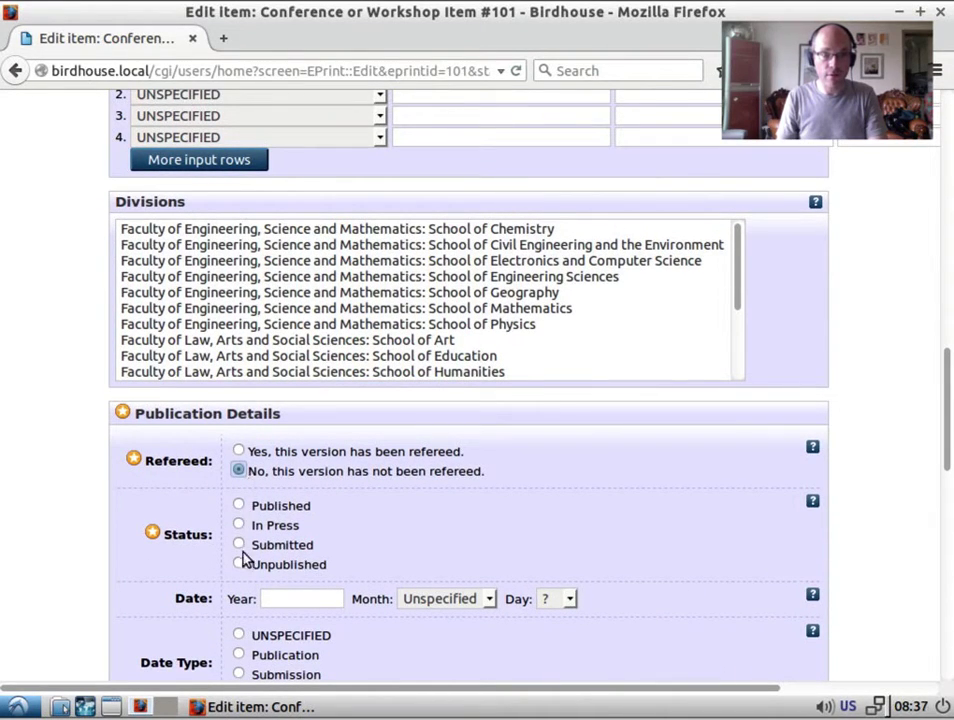
{"action": "scroll", "coordinate": [112, 518], "scroll_direction": "down", "scroll_amount": 4}
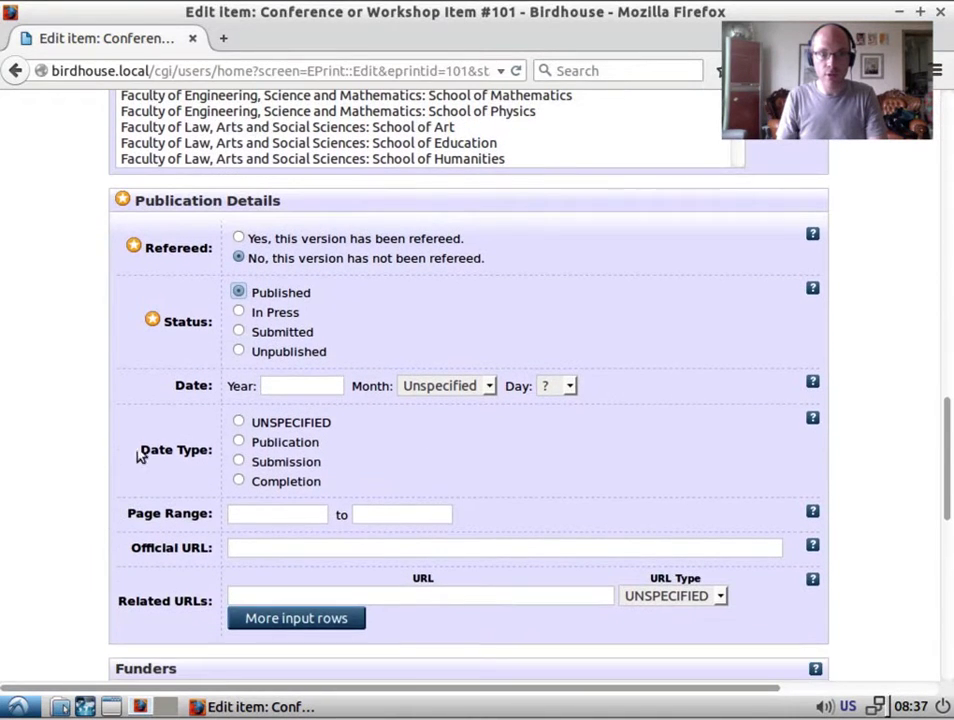
{"action": "left_click", "coordinate": [240, 354]}
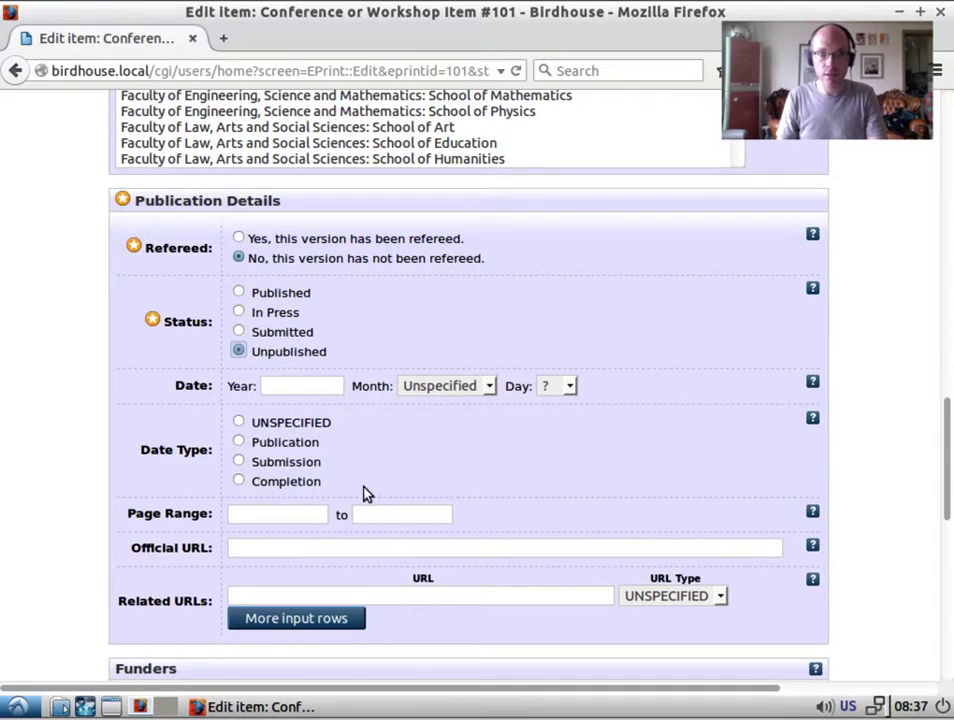
Set the publication date to May 2015 and open a new browser tab.
{"action": "left_click", "coordinate": [298, 385]}
{"action": "type", "text": "2015"}
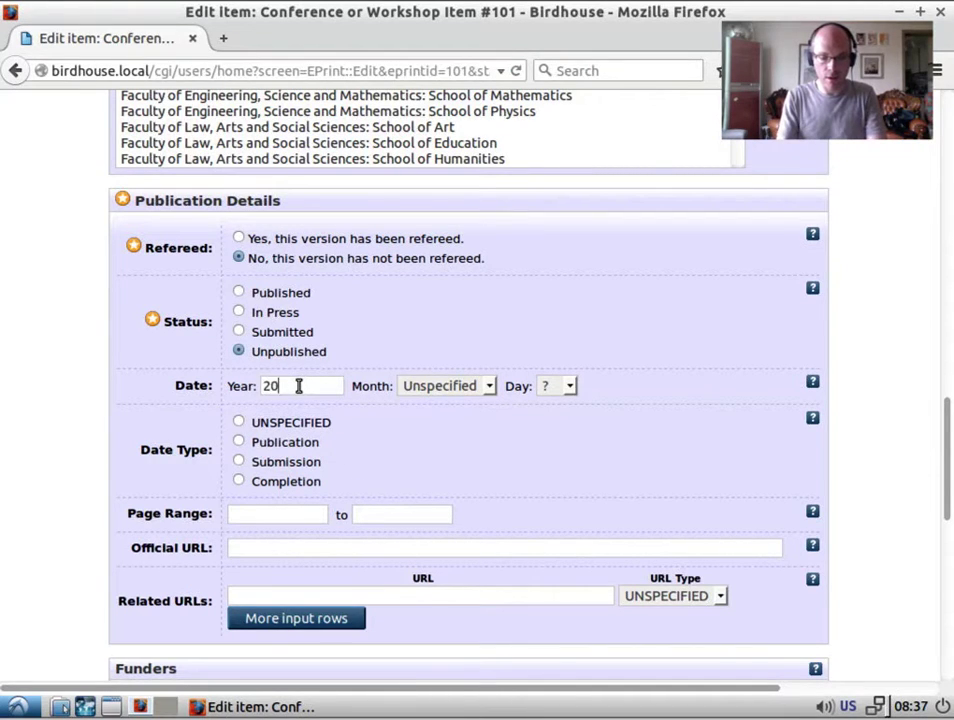
{"action": "left_click", "coordinate": [448, 388]}
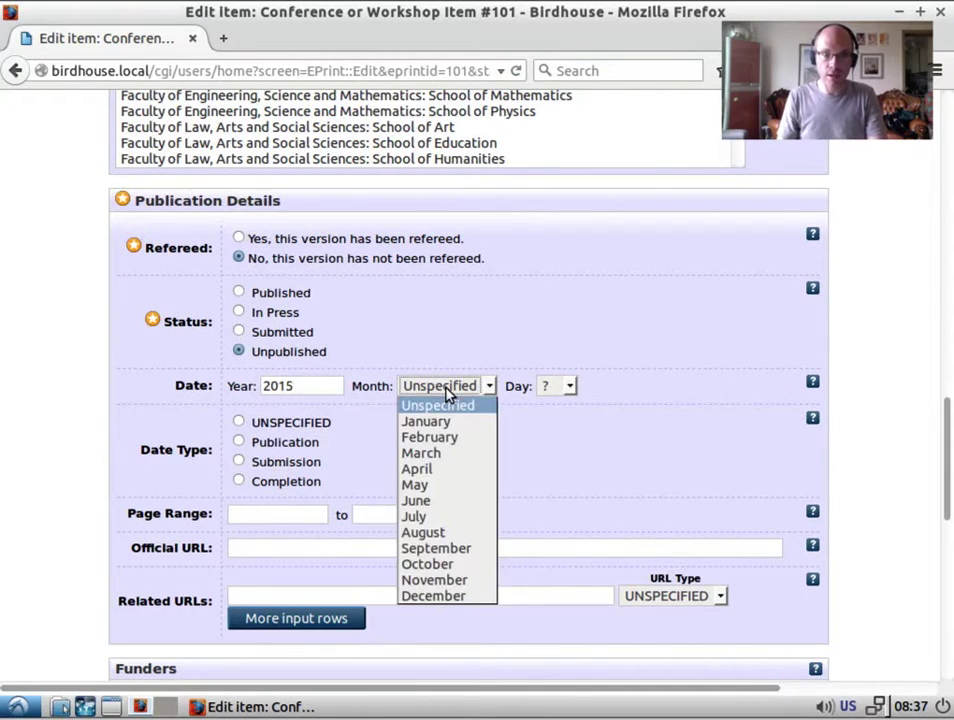
{"action": "left_click", "coordinate": [479, 486]}
{"action": "left_click", "coordinate": [224, 38]}
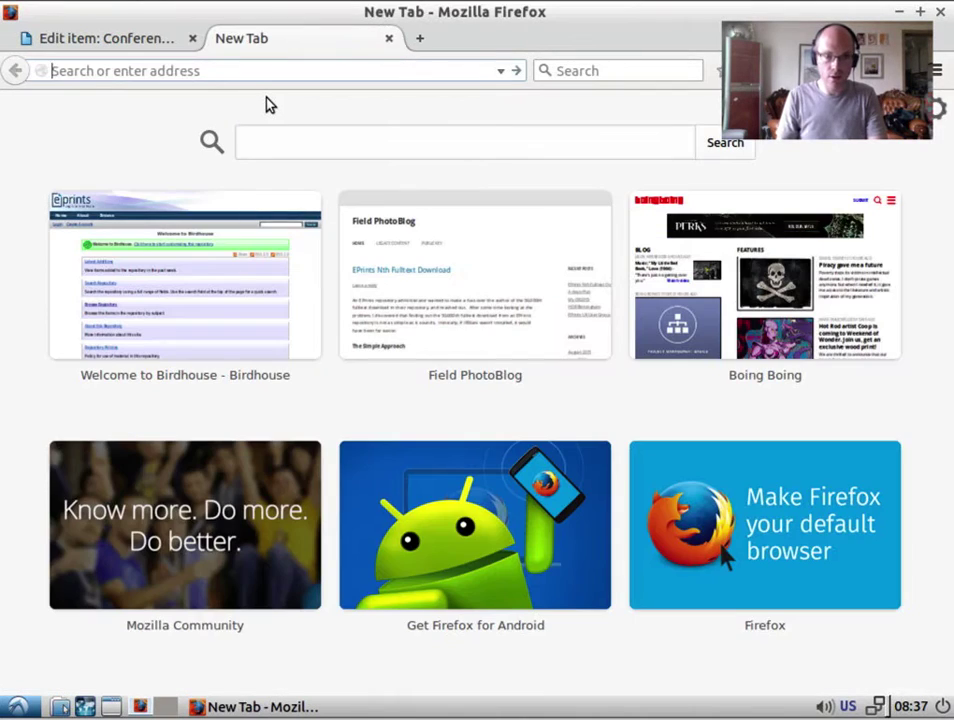
Search Google for or2015, then return to the item's edit tab.
{"action": "type", "text": "or2015"}
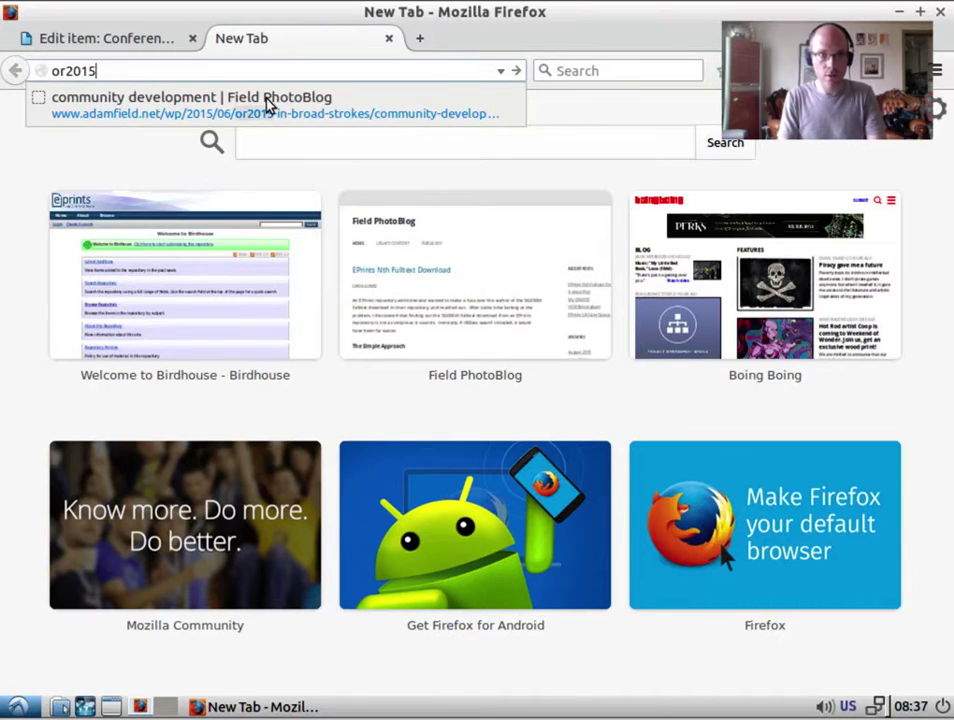
{"action": "key", "text": "Return"}
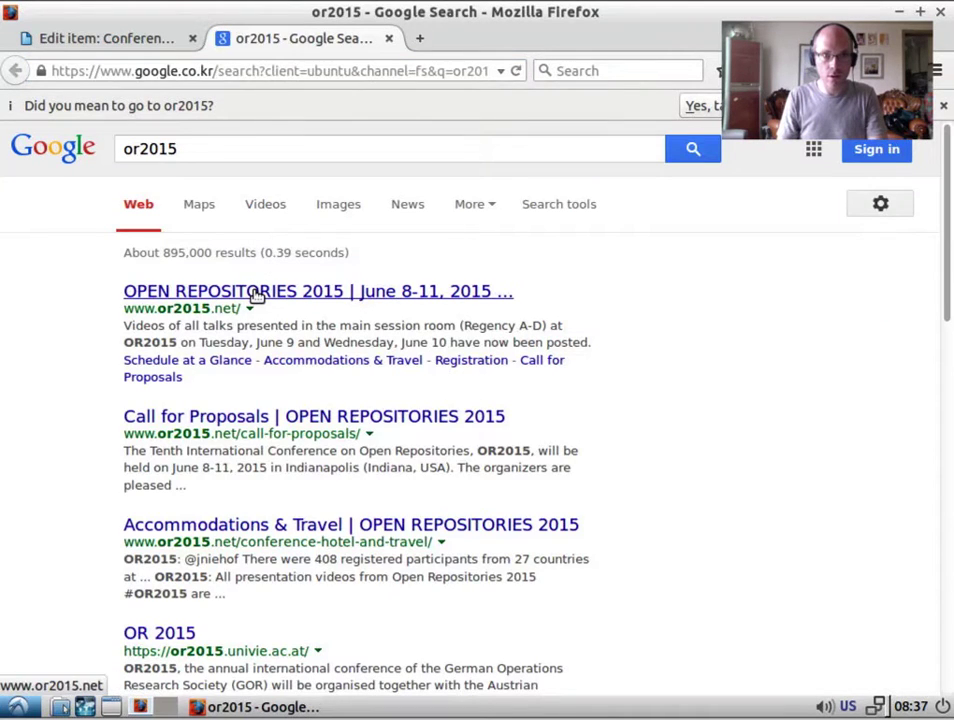
{"action": "left_click", "coordinate": [100, 37]}
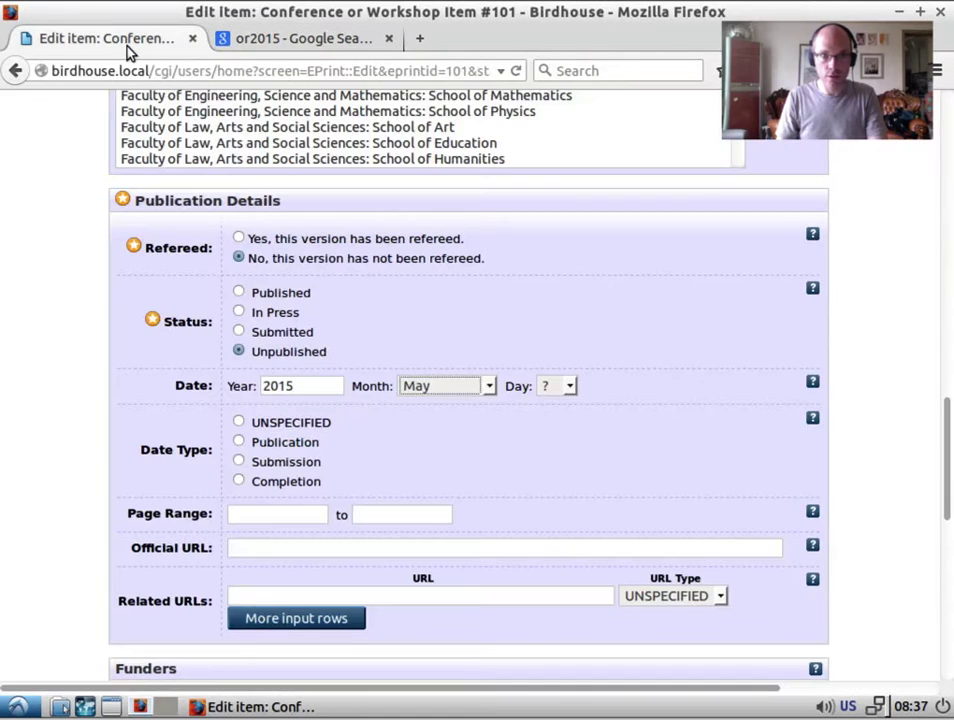
Change the publication date month from May to June, keeping 2015.
{"action": "left_click", "coordinate": [462, 392]}
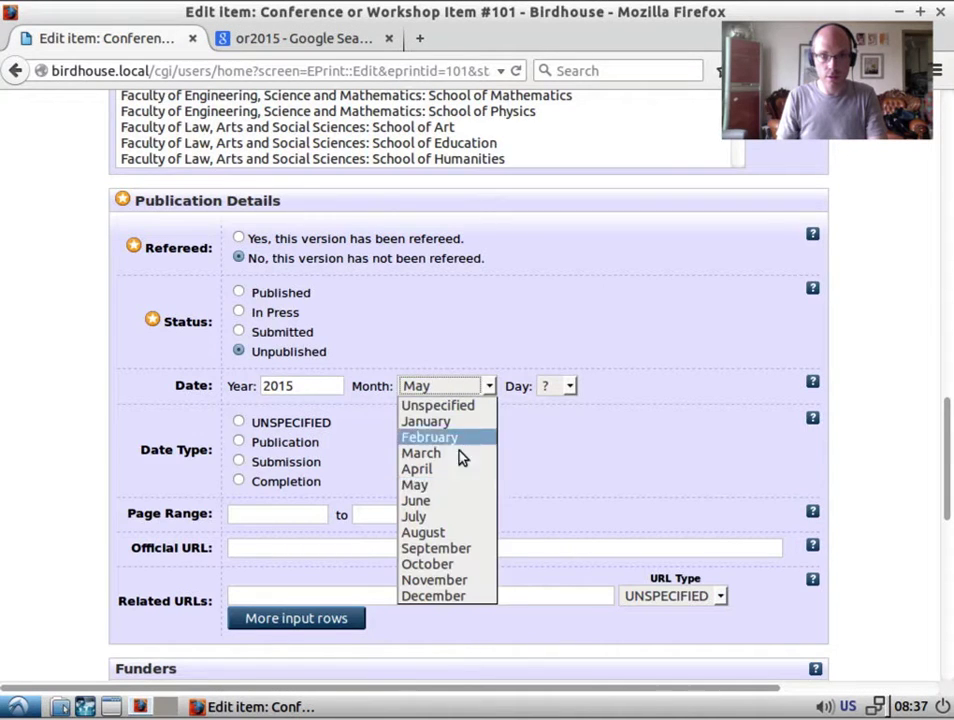
{"action": "left_click", "coordinate": [461, 507]}
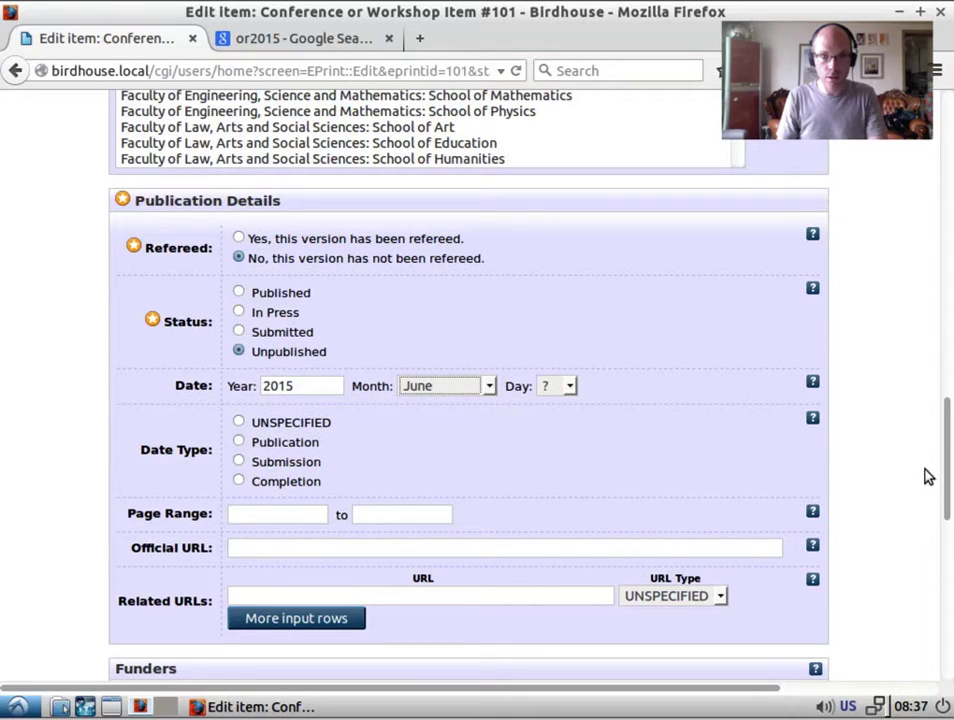
{"action": "left_click_drag", "start_coordinate": [945, 479], "coordinate": [950, 612]}
Enter event title 'Open Repositories', type Conference, location 'Indianapolis, Indiana, USA'.
{"action": "left_click", "coordinate": [268, 285]}
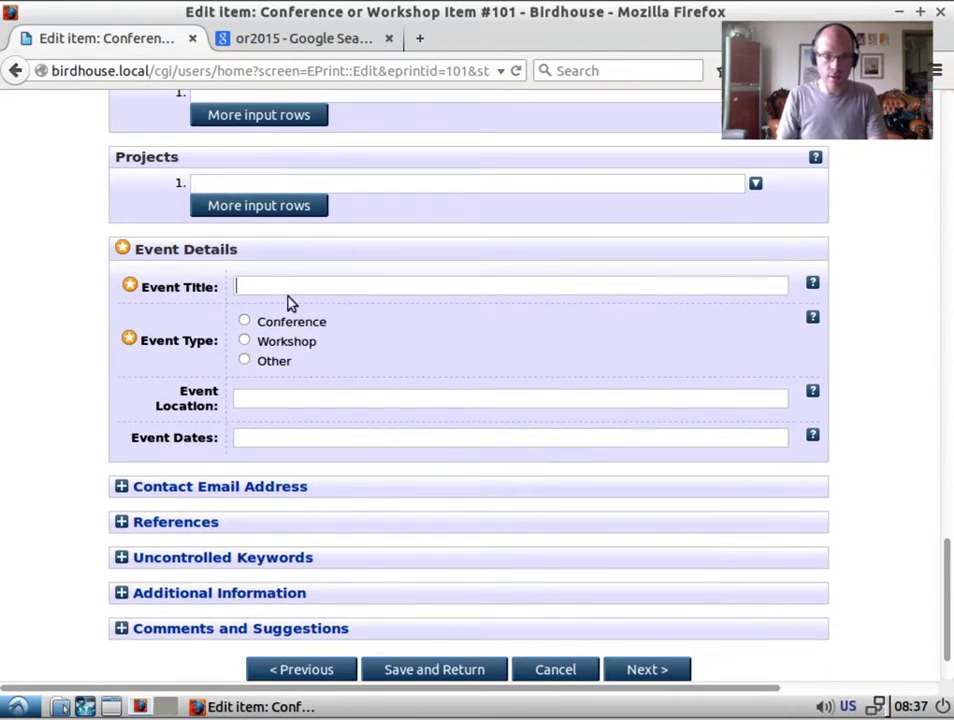
{"action": "type", "text": "Open Repo"}
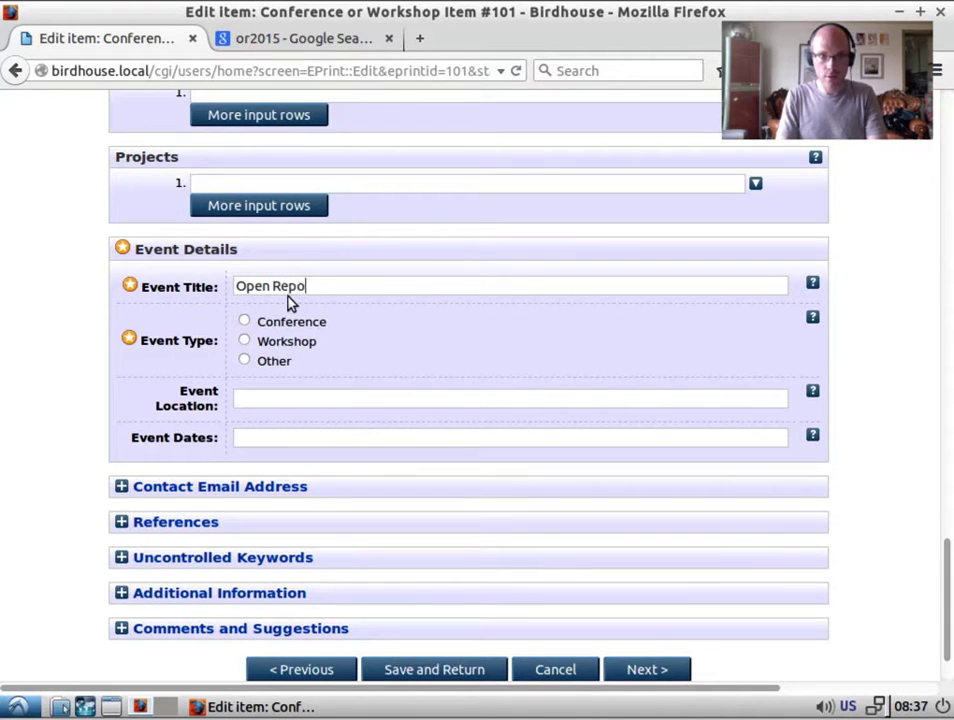
{"action": "type", "text": "sitories"}
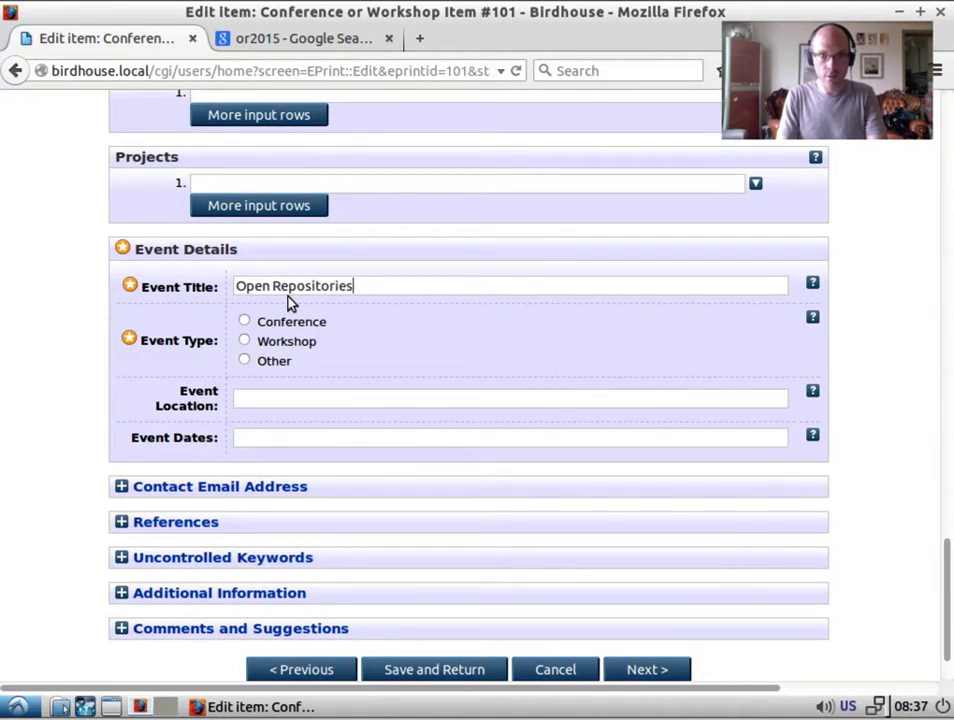
{"action": "left_click", "coordinate": [244, 321]}
{"action": "left_click", "coordinate": [271, 402]}
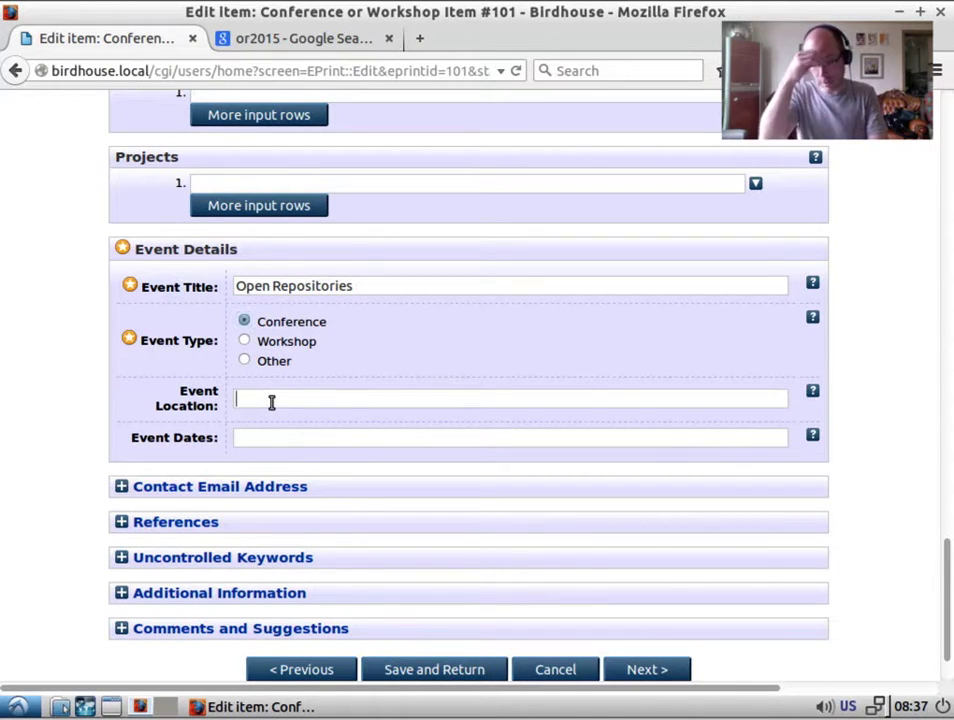
{"action": "type", "text": "Indiana"}
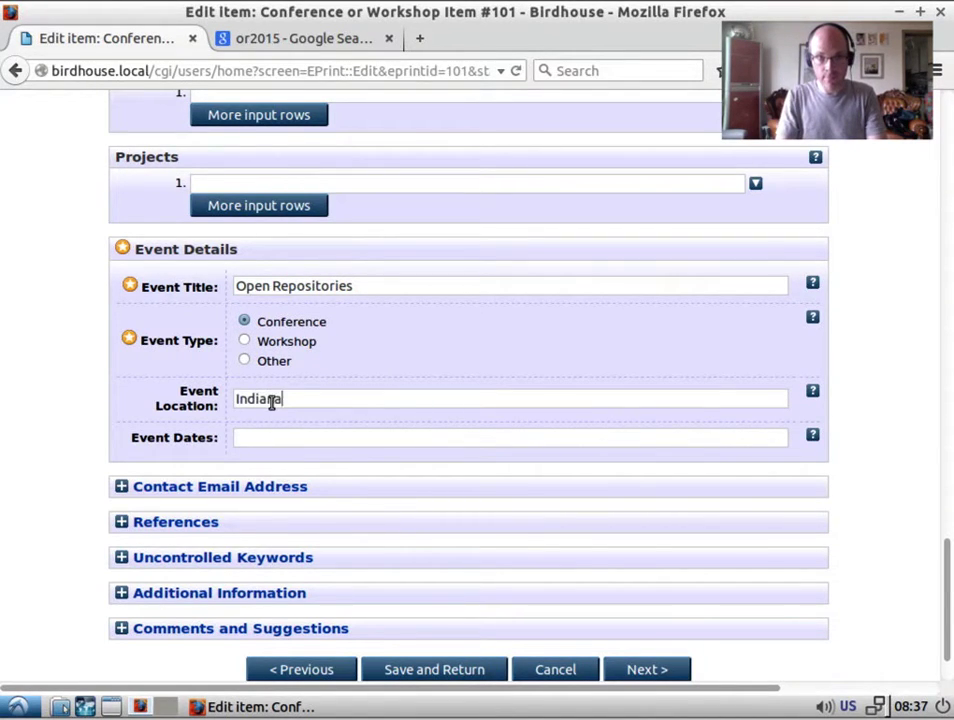
{"action": "type", "text": "polis, Indiana,"}
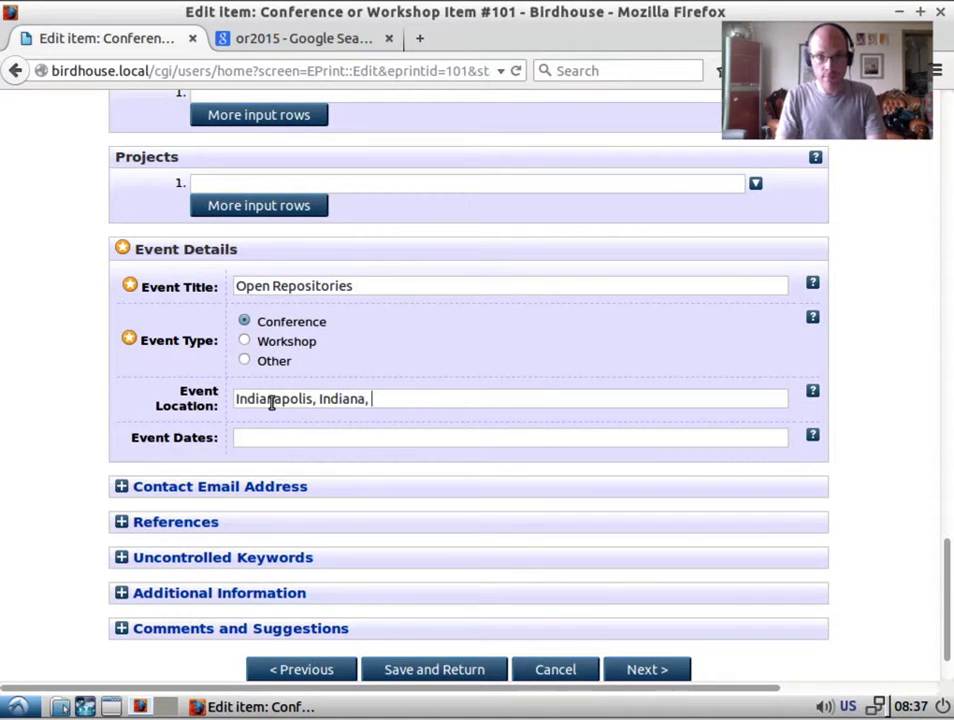
{"action": "type", "text": " USA"}
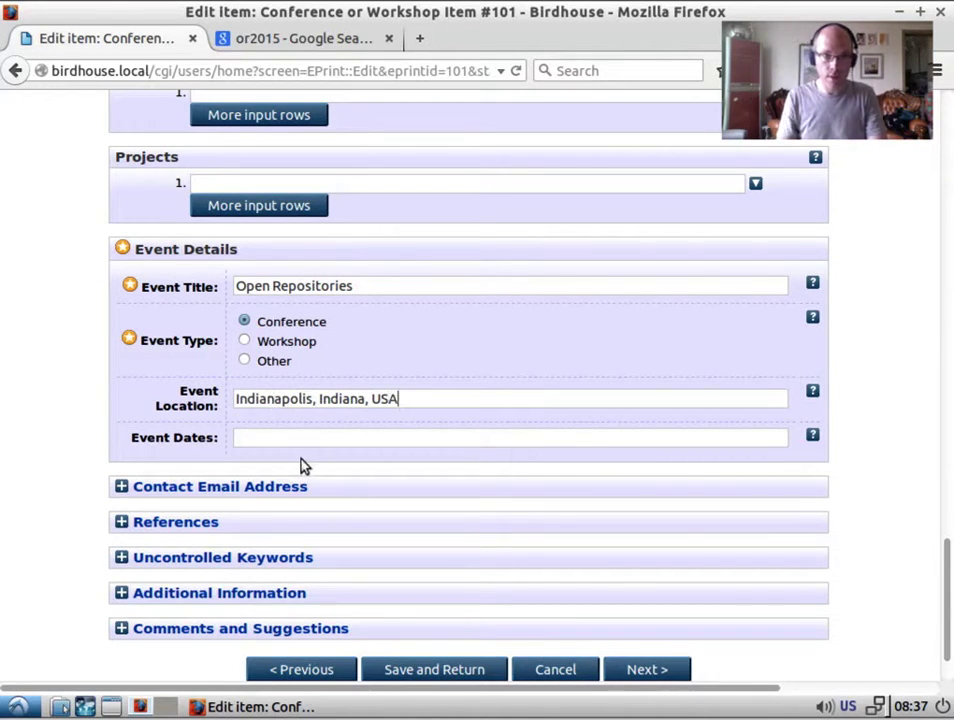
Recheck the conference details in the Google search results, then return to the edit form.
{"action": "left_click", "coordinate": [300, 40]}
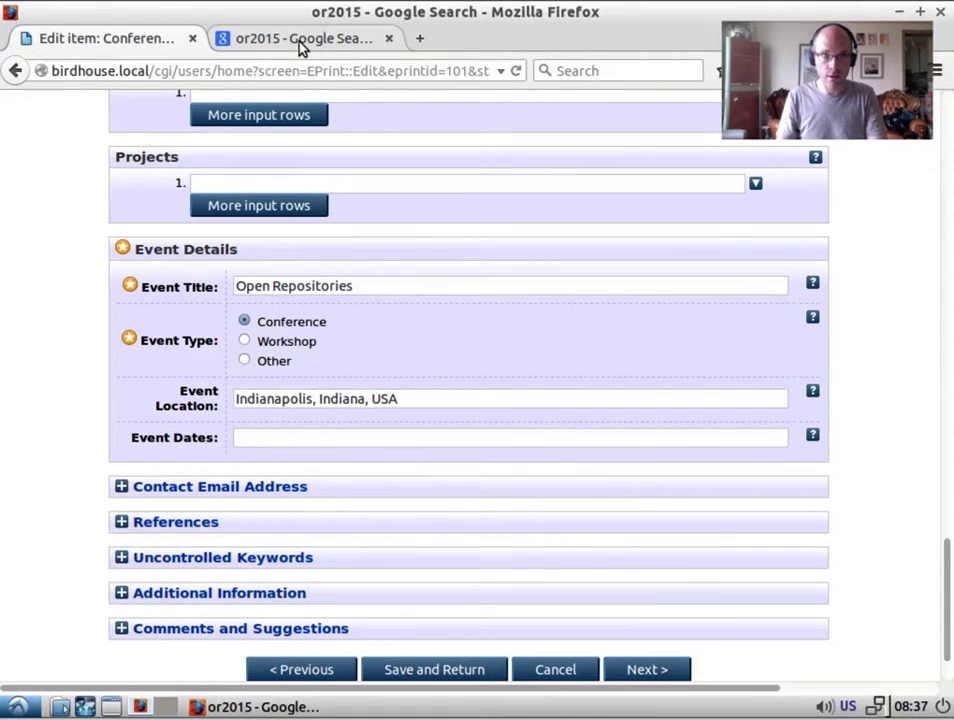
{"action": "left_click", "coordinate": [162, 38]}
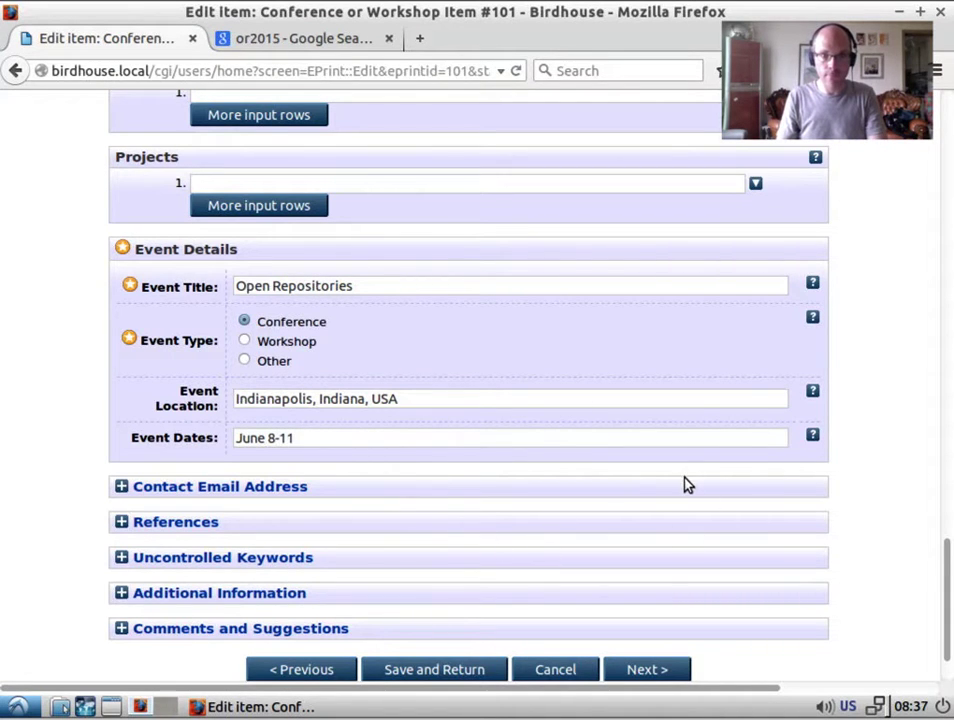
{"action": "scroll", "coordinate": [680, 480], "scroll_direction": "up", "scroll_amount": 5}
{"action": "scroll", "coordinate": [672, 522], "scroll_direction": "up", "scroll_amount": 15}
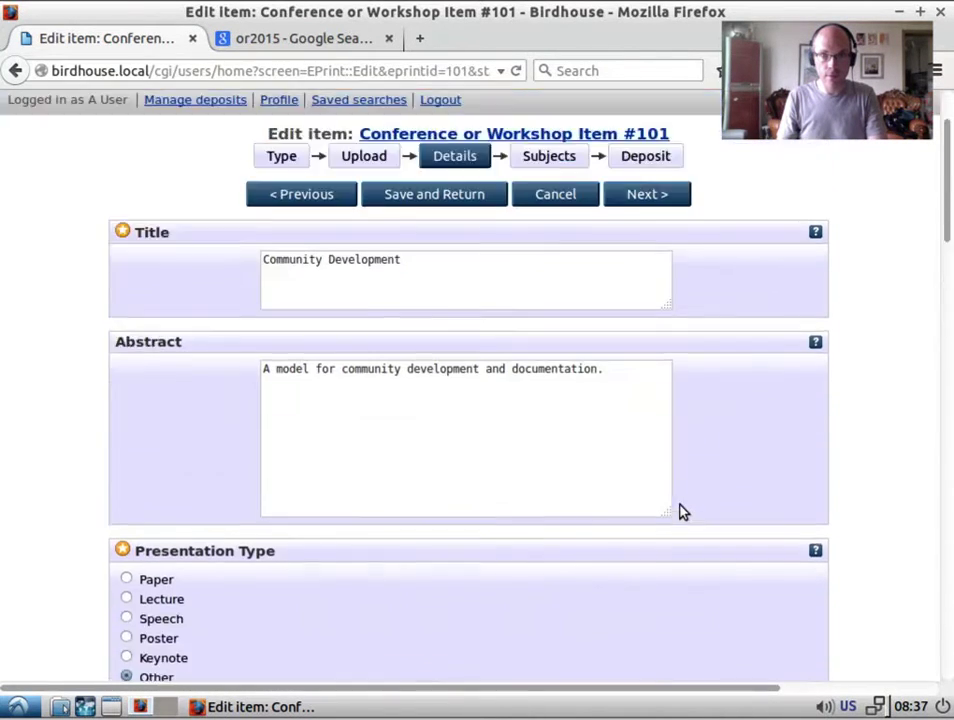
Move on to the Subjects step and browse the T Technology subcategories.
{"action": "left_click", "coordinate": [634, 302]}
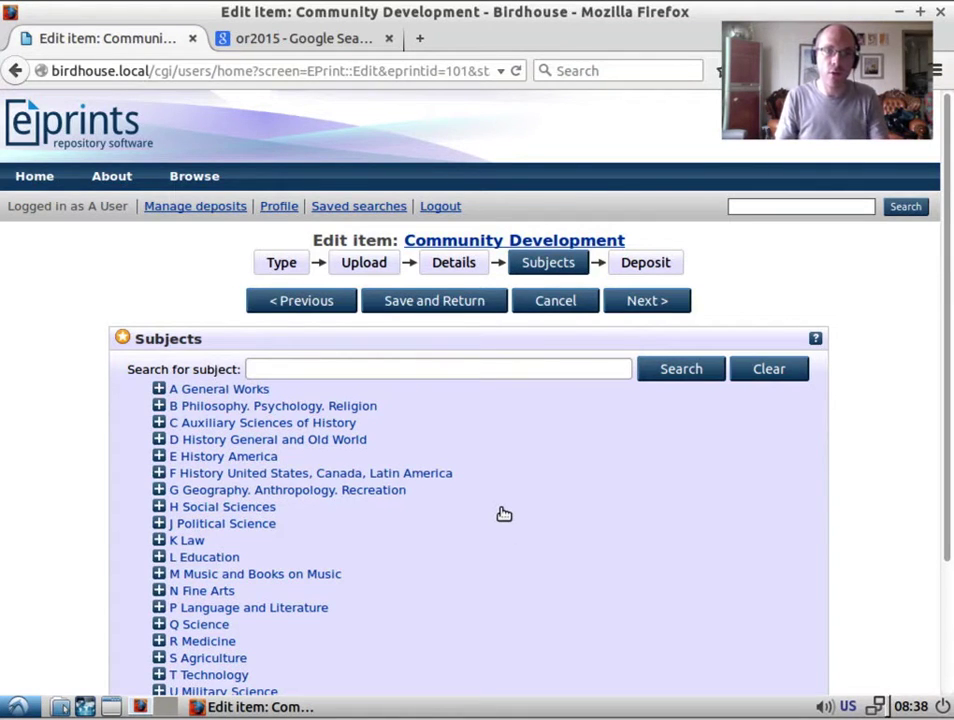
{"action": "scroll", "coordinate": [504, 514], "scroll_direction": "down", "scroll_amount": 1}
{"action": "scroll", "coordinate": [502, 508], "scroll_direction": "down", "scroll_amount": 2}
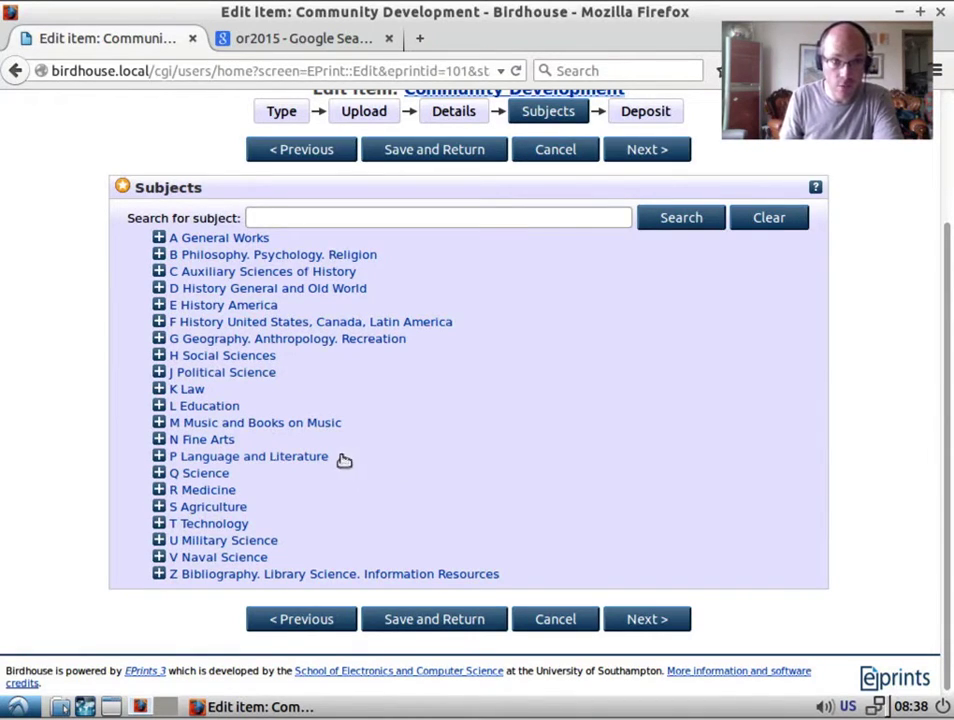
{"action": "left_click", "coordinate": [158, 523]}
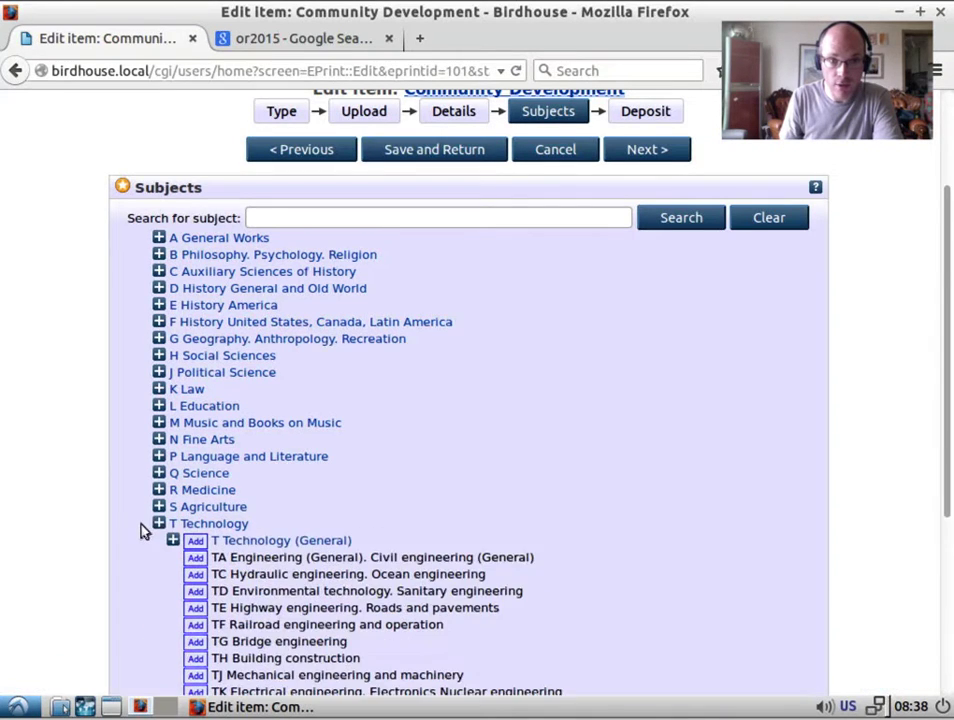
{"action": "scroll", "coordinate": [140, 531], "scroll_direction": "down", "scroll_amount": 3}
{"action": "scroll", "coordinate": [140, 531], "scroll_direction": "down", "scroll_amount": 1}
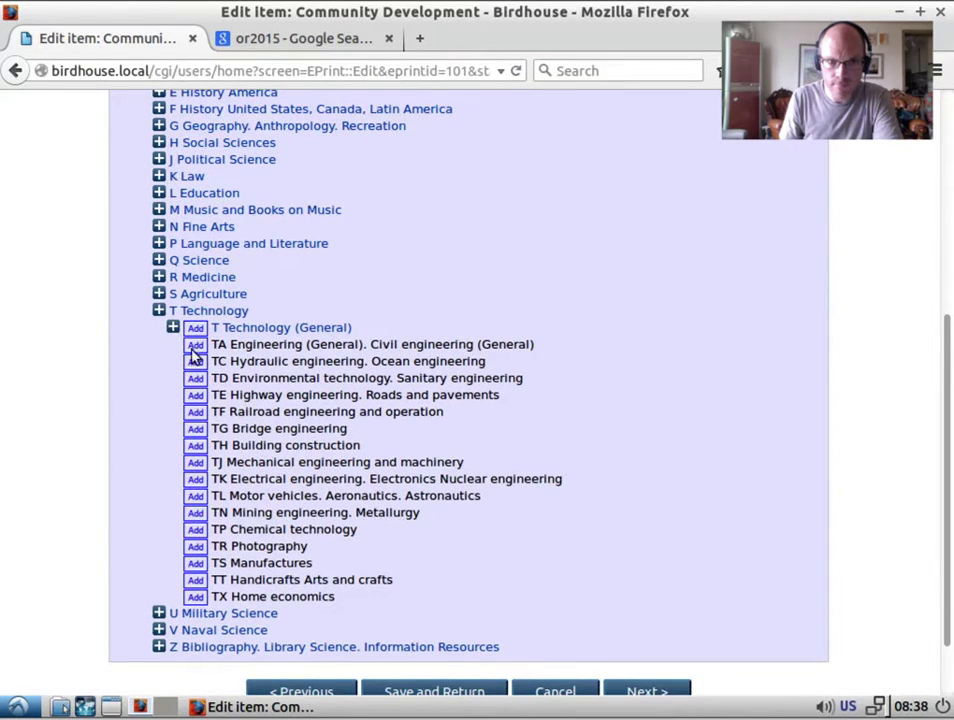
{"action": "scroll", "coordinate": [198, 362], "scroll_direction": "up", "scroll_amount": 2}
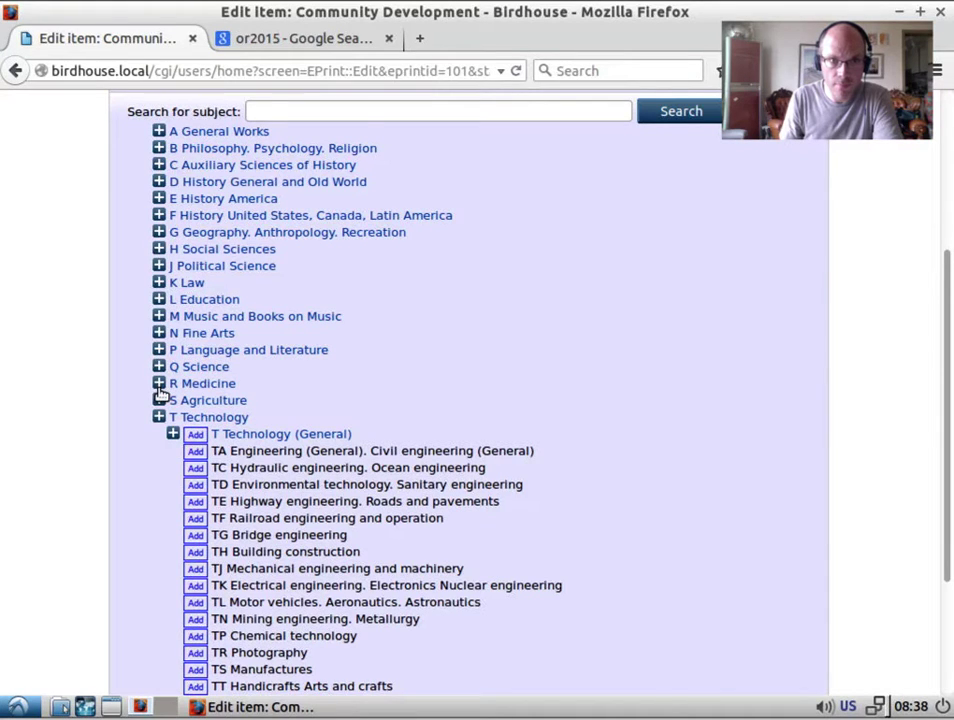
{"action": "scroll", "coordinate": [163, 390], "scroll_direction": "down", "scroll_amount": 2}
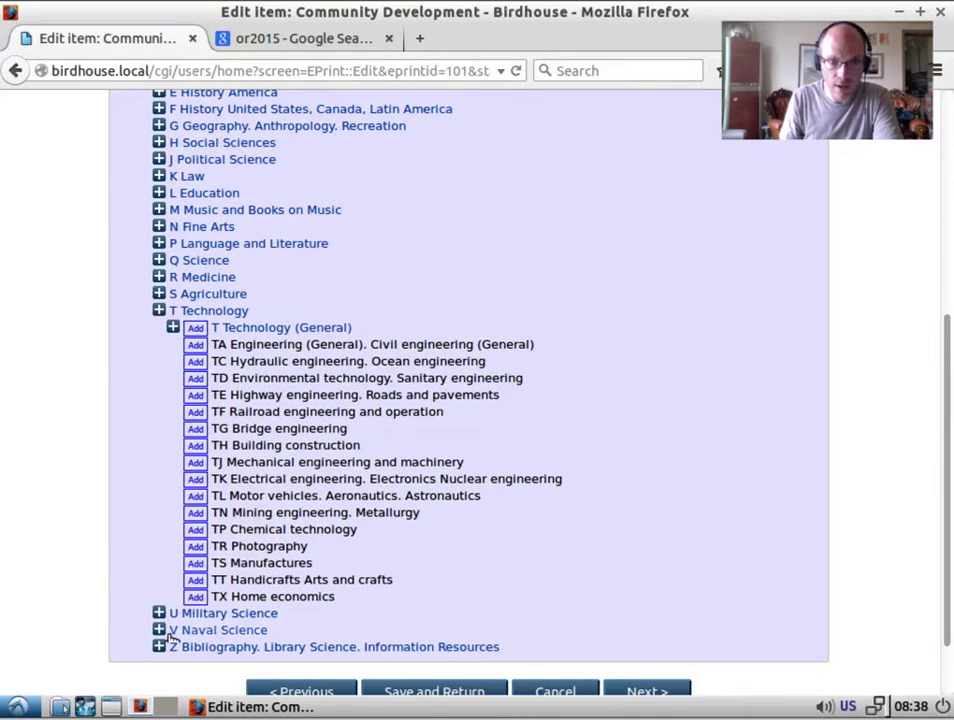
Expand Z Bibliography and ZA Information resources, add ZA4050 Electronic information resources, and continue.
{"action": "left_click", "coordinate": [159, 647]}
{"action": "scroll", "coordinate": [190, 650], "scroll_direction": "down", "scroll_amount": 2}
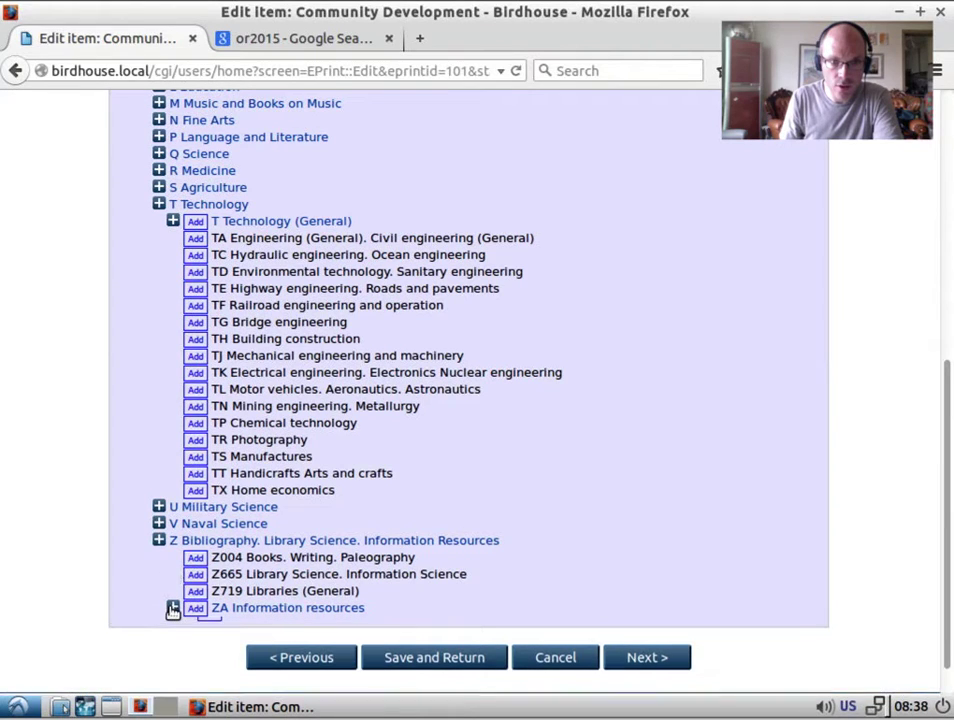
{"action": "left_click", "coordinate": [172, 609]}
{"action": "scroll", "coordinate": [172, 610], "scroll_direction": "down", "scroll_amount": 1}
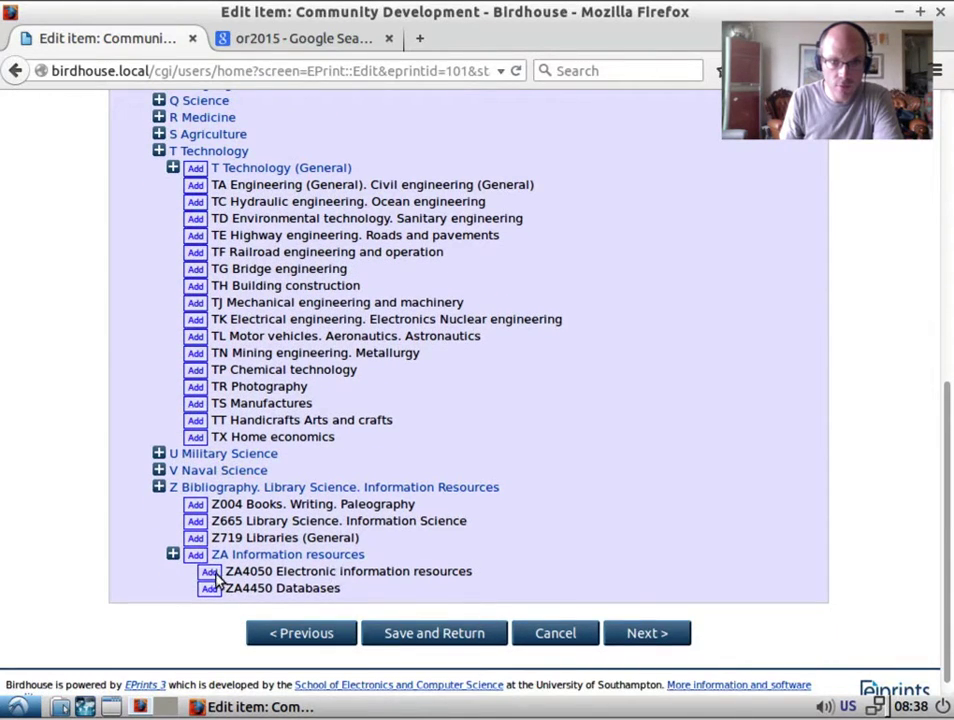
{"action": "left_click", "coordinate": [209, 572]}
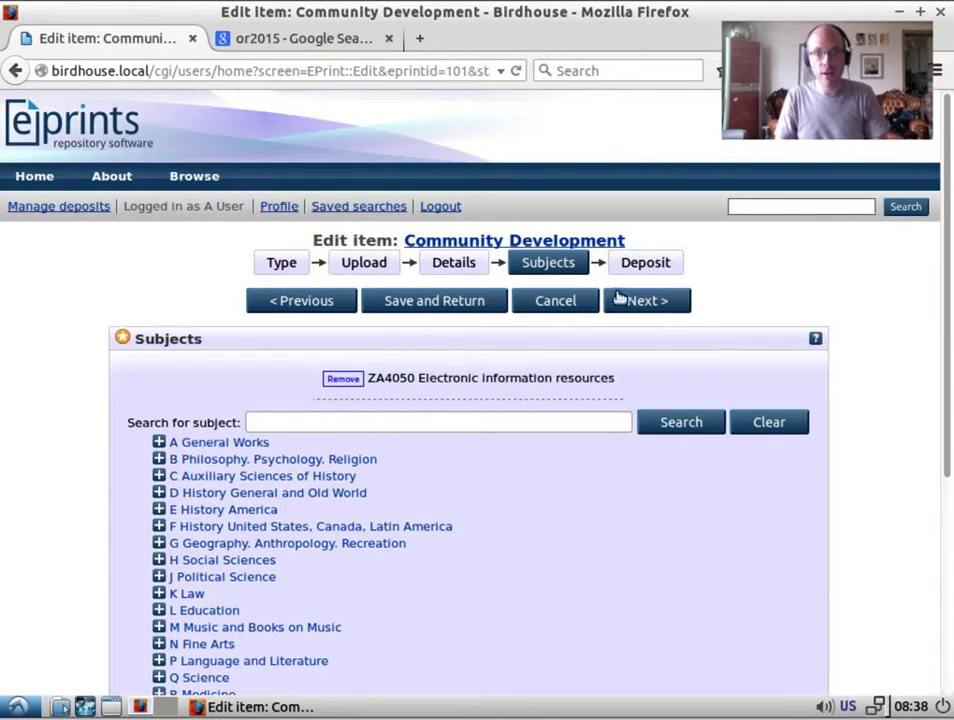
{"action": "left_click", "coordinate": [648, 302]}
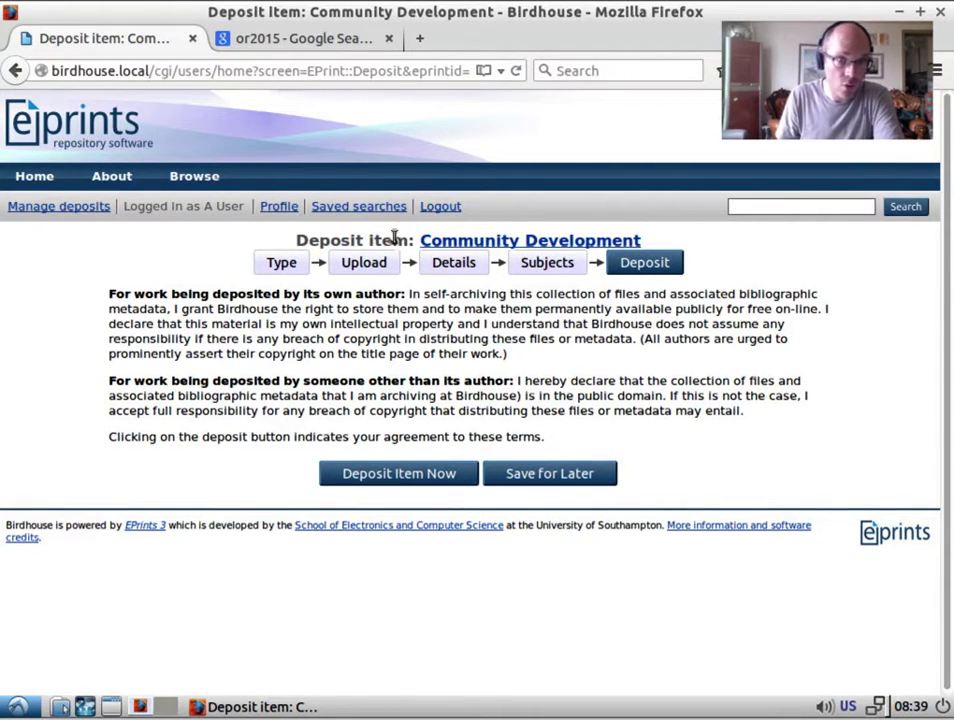
Clear the item's Title on the Details step and attempt to deposit, triggering the missing-title warning.
{"action": "left_click", "coordinate": [372, 266]}
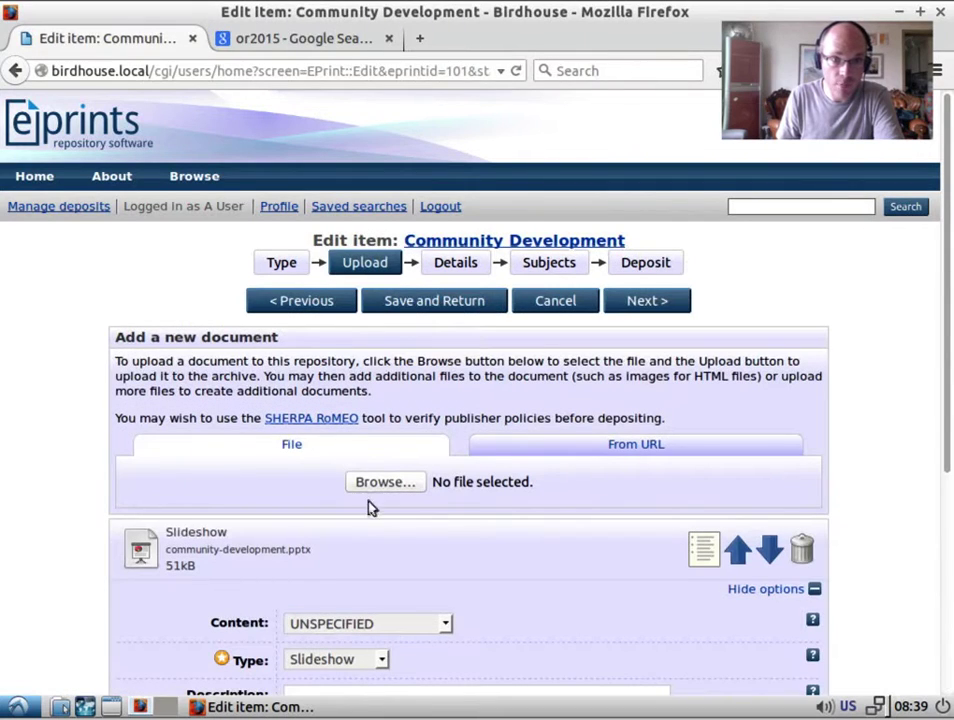
{"action": "left_click", "coordinate": [449, 268]}
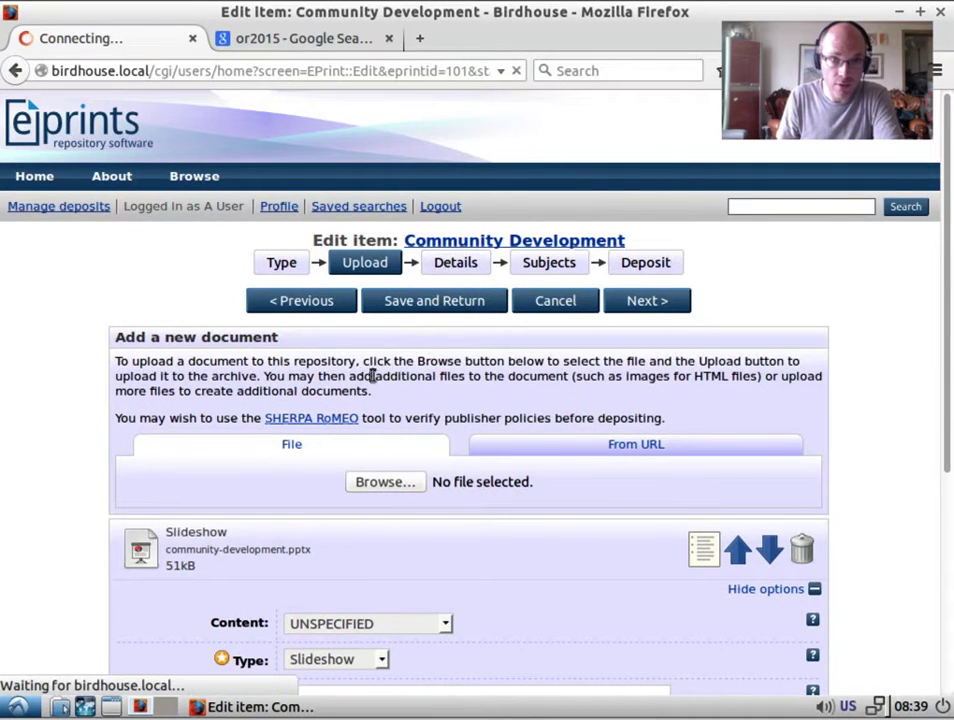
{"action": "left_click_drag", "start_coordinate": [422, 373], "coordinate": [169, 374]}
{"action": "key", "text": "ctrl+c"}
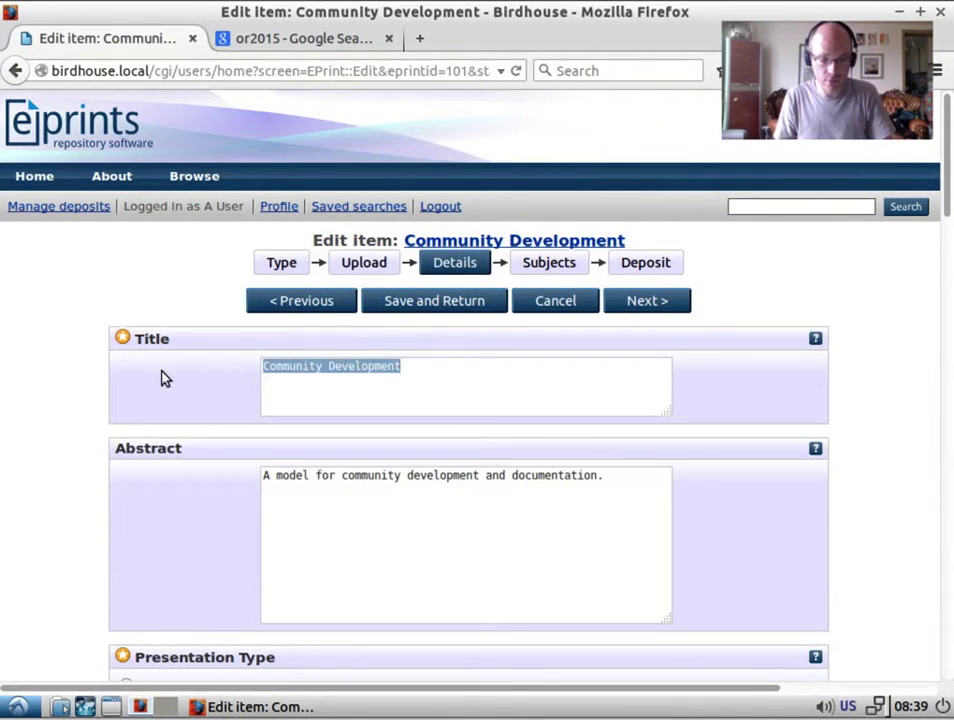
{"action": "key", "text": "BackSpace"}
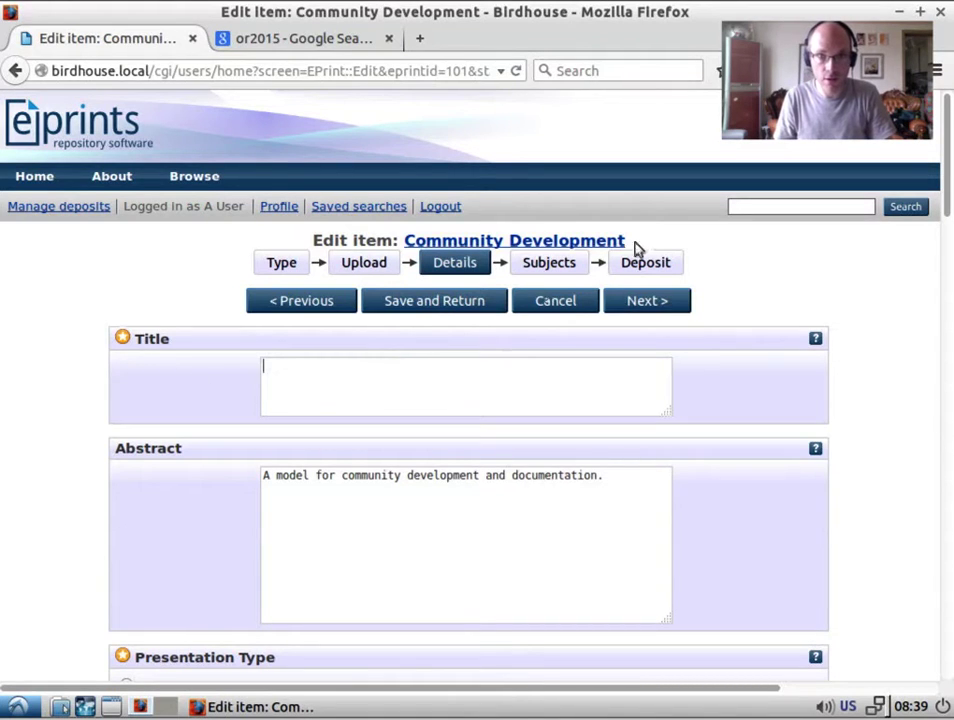
{"action": "left_click", "coordinate": [680, 265]}
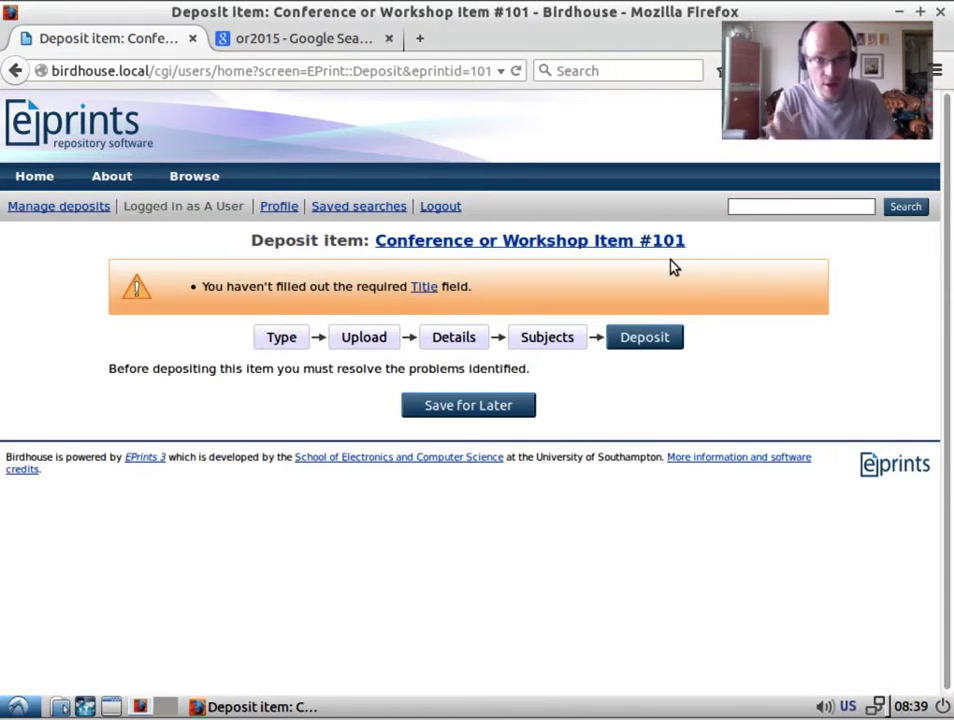
Paste 'Community Development' back into the Title field and go to the Deposit step.
{"action": "left_click", "coordinate": [422, 287]}
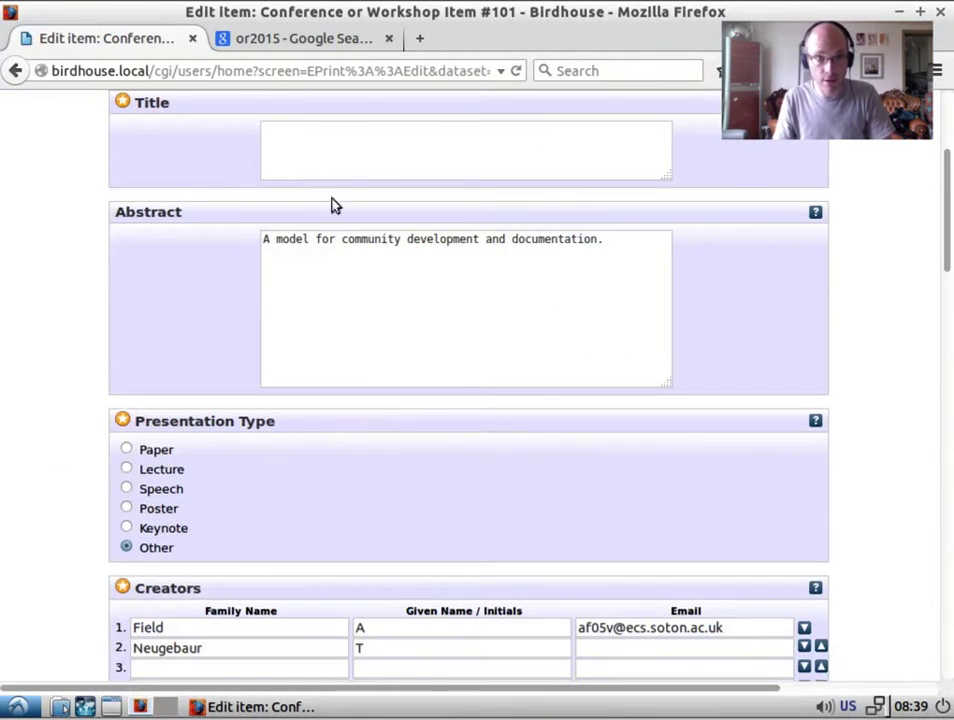
{"action": "left_click", "coordinate": [346, 167]}
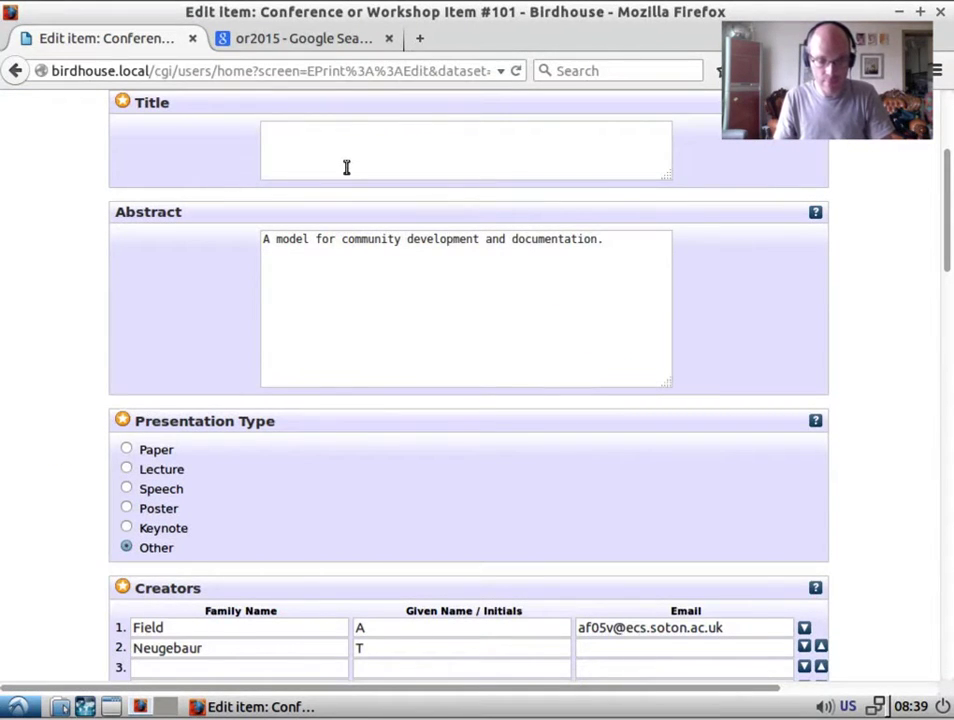
{"action": "key", "text": "ctrl+v"}
{"action": "scroll", "coordinate": [692, 364], "scroll_direction": "up", "scroll_amount": 4}
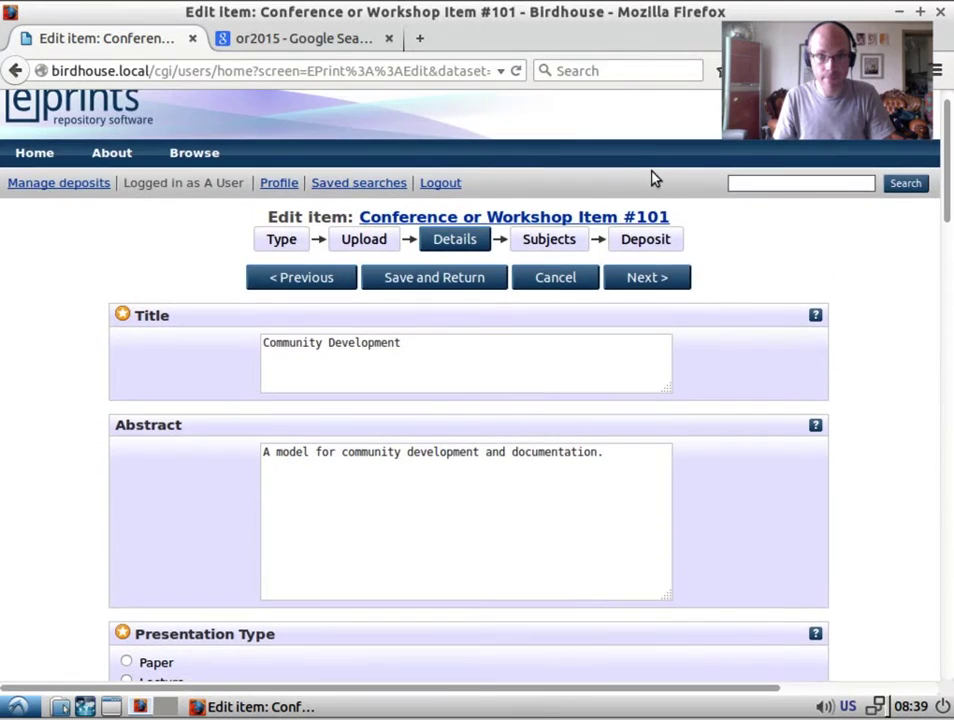
{"action": "left_click", "coordinate": [634, 247]}
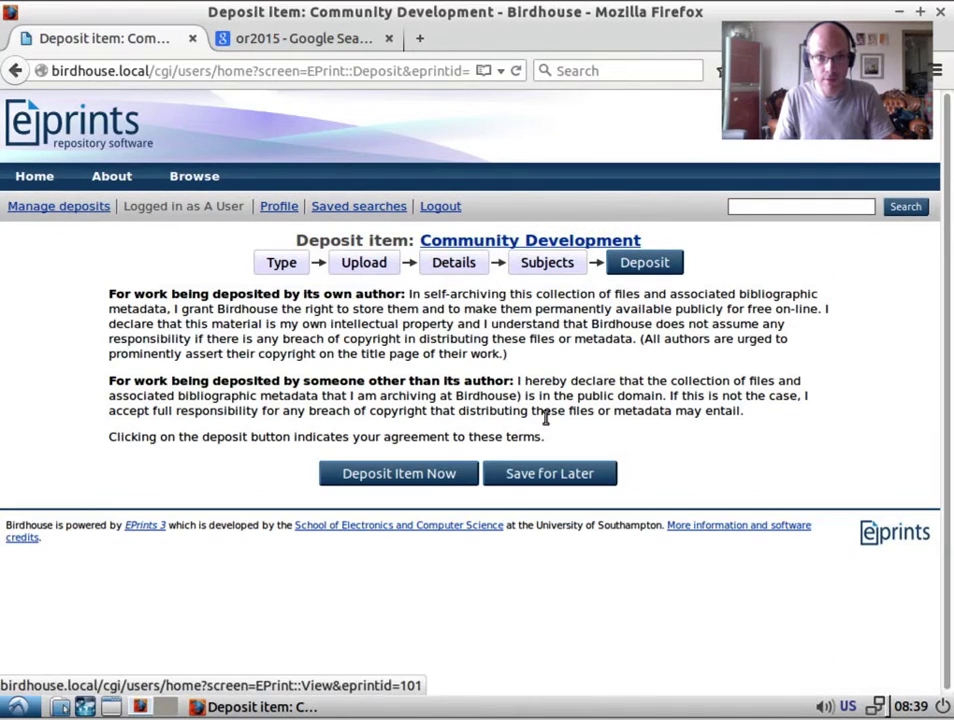
Deposit Community Development, confirm it shows Under Review in Manage deposits, and open its view page.
{"action": "left_click", "coordinate": [424, 476]}
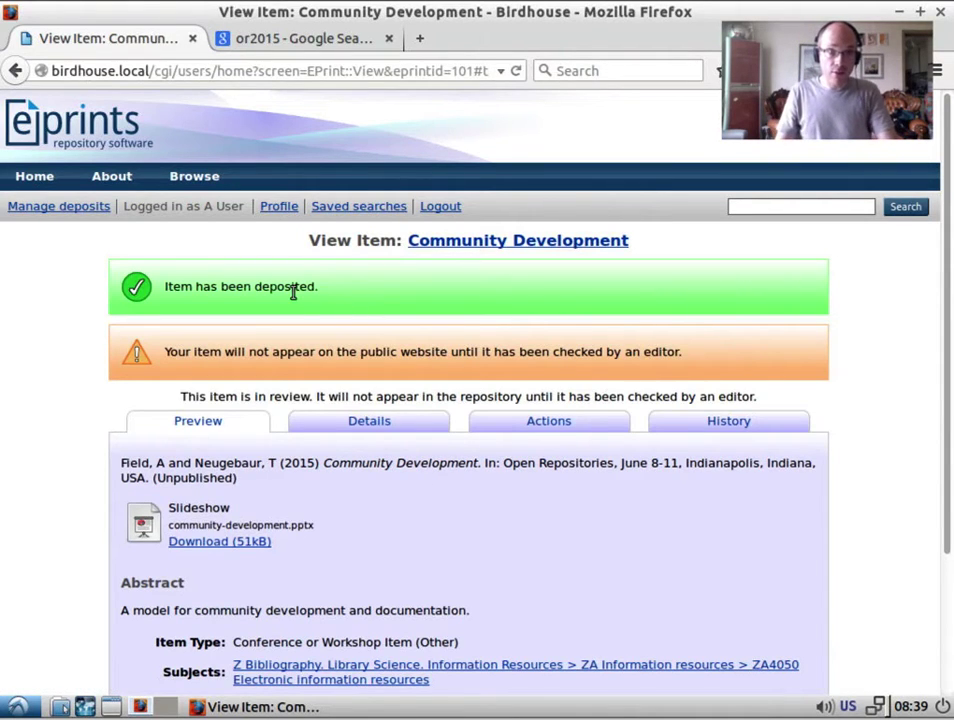
{"action": "triple_click", "coordinate": [228, 351]}
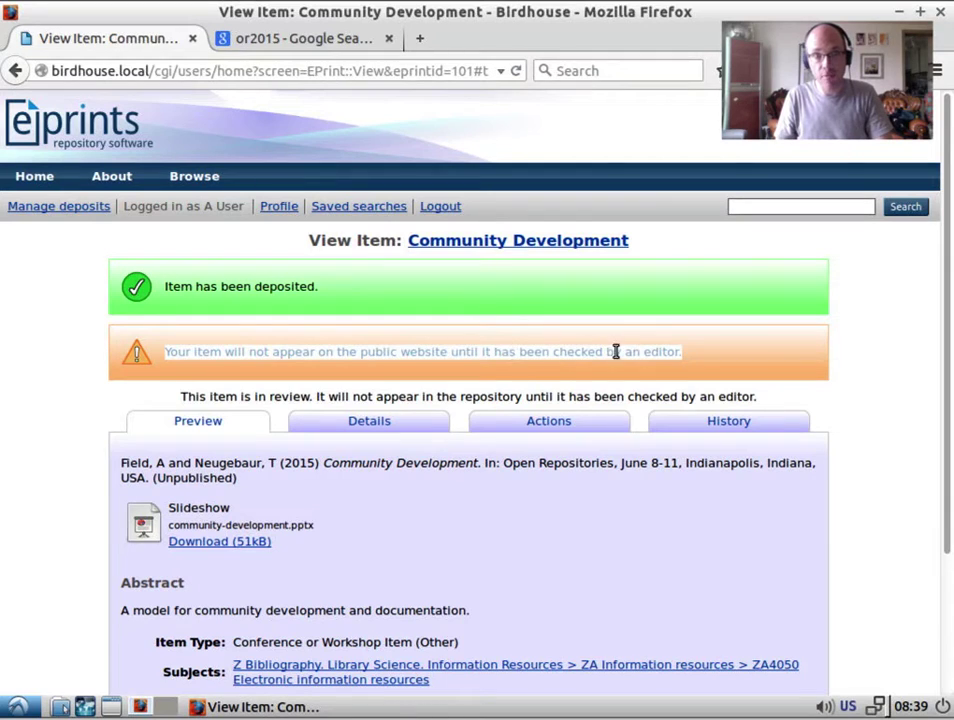
{"action": "left_click", "coordinate": [68, 207]}
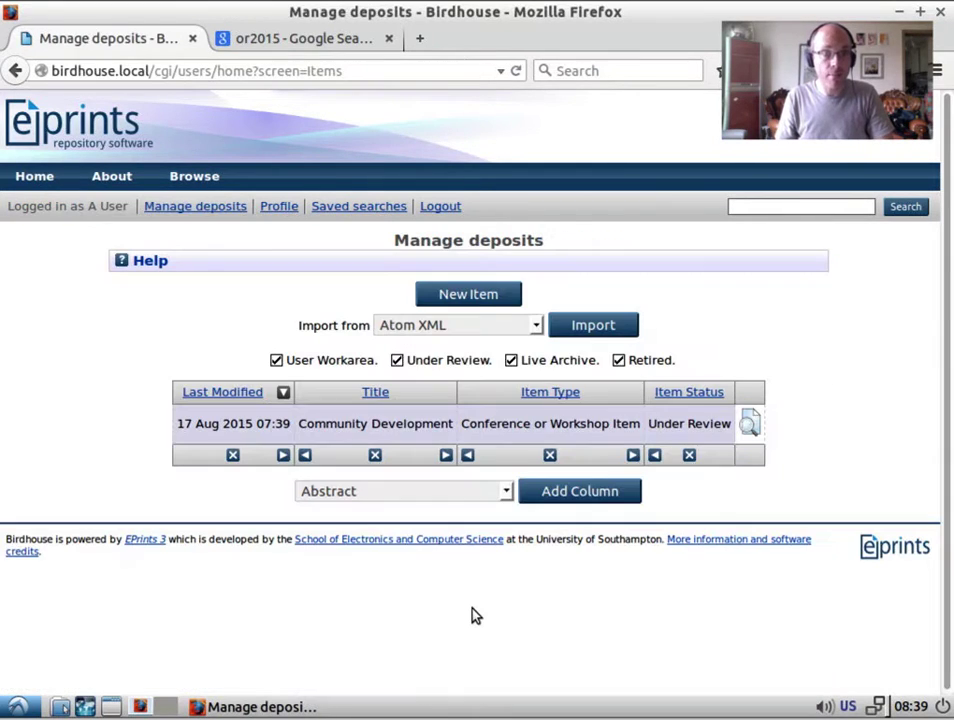
{"action": "double_click", "coordinate": [709, 423]}
{"action": "triple_click", "coordinate": [376, 424]}
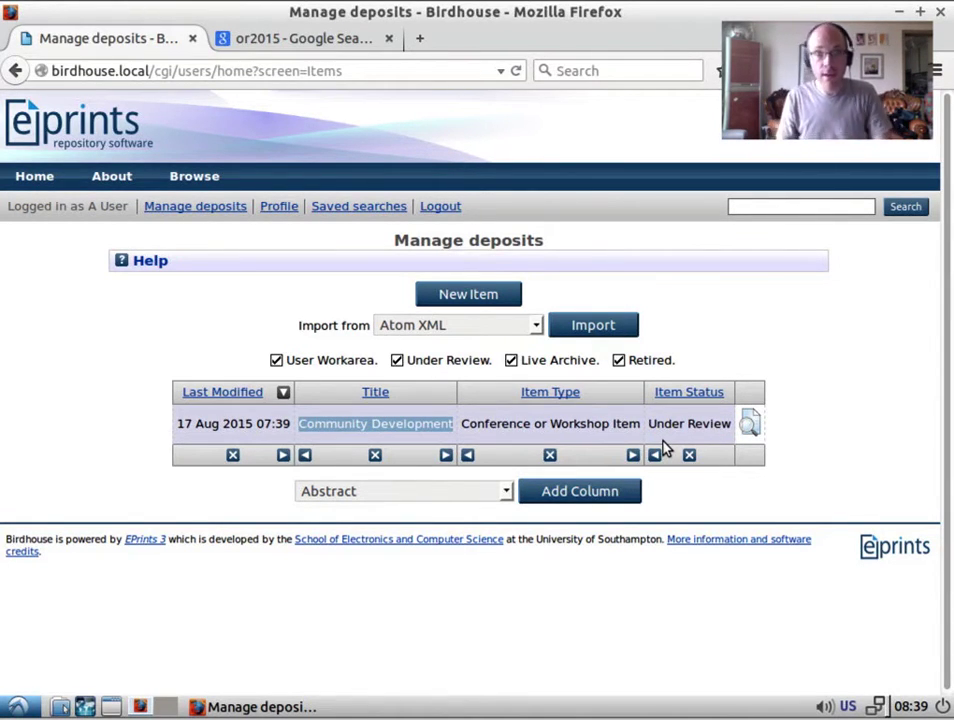
{"action": "double_click", "coordinate": [692, 423]}
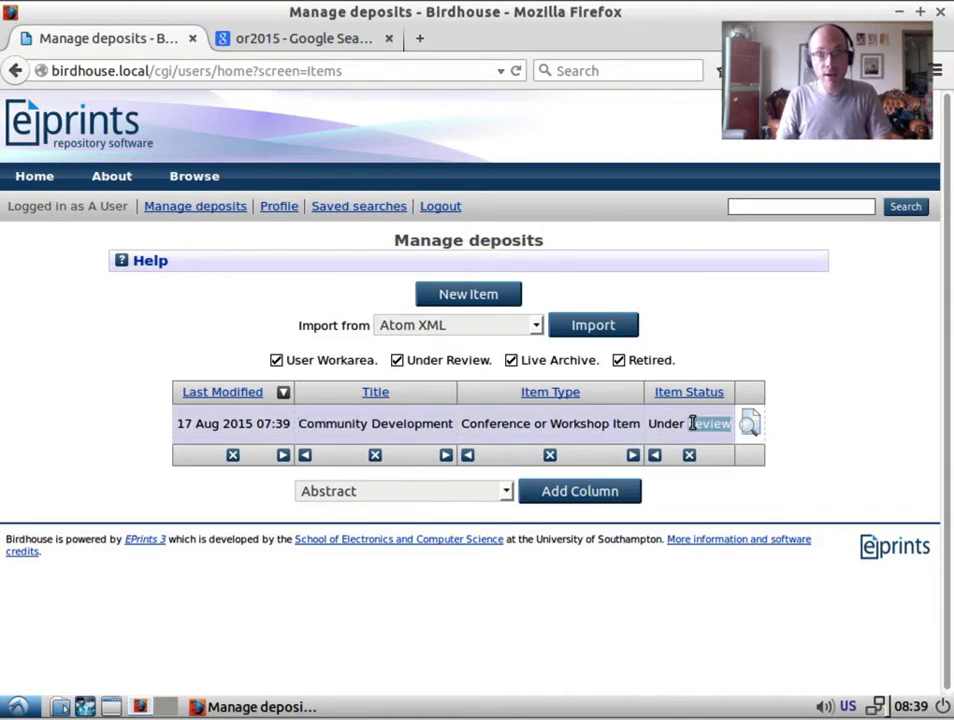
{"action": "left_click", "coordinate": [752, 424]}
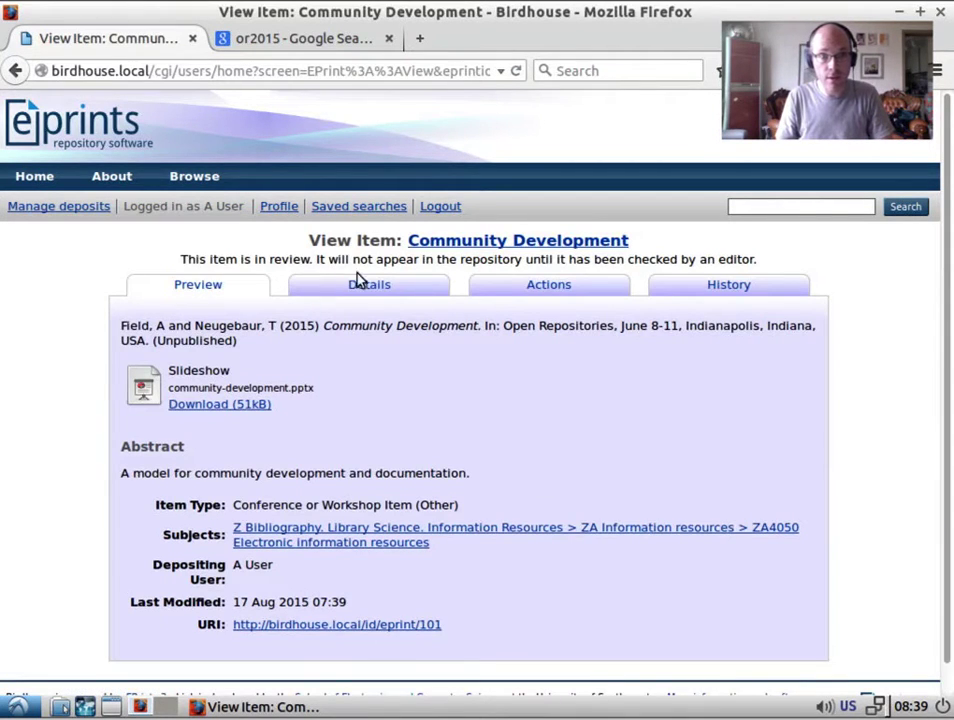
From the item's Actions tab, return Community Development to the User Workarea.
{"action": "left_click", "coordinate": [362, 281]}
{"action": "scroll", "coordinate": [497, 522], "scroll_direction": "down", "scroll_amount": 1}
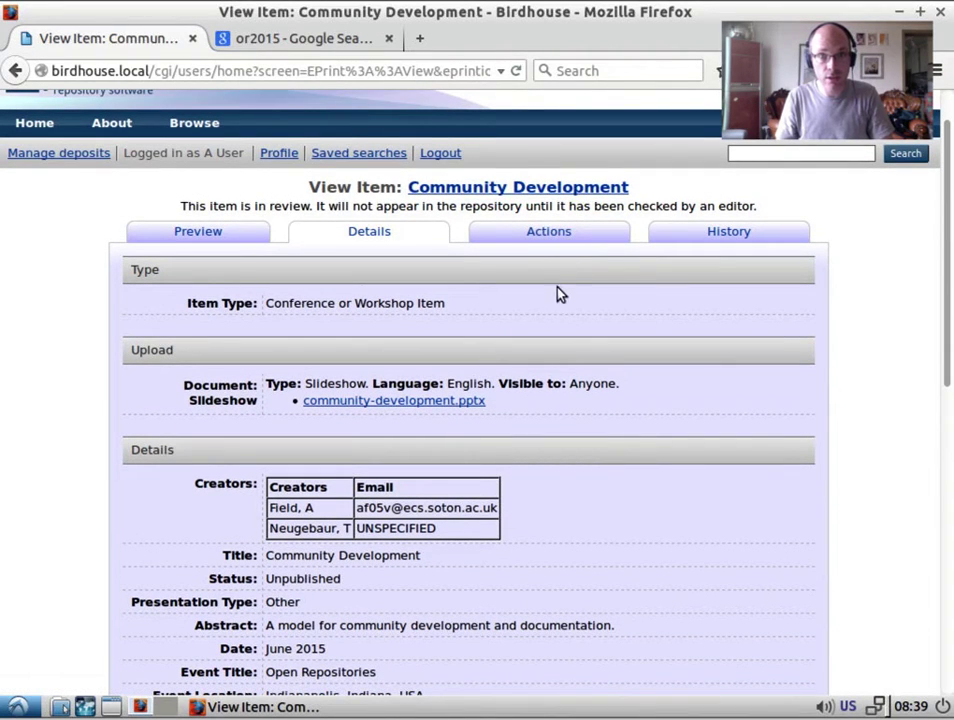
{"action": "left_click", "coordinate": [568, 234]}
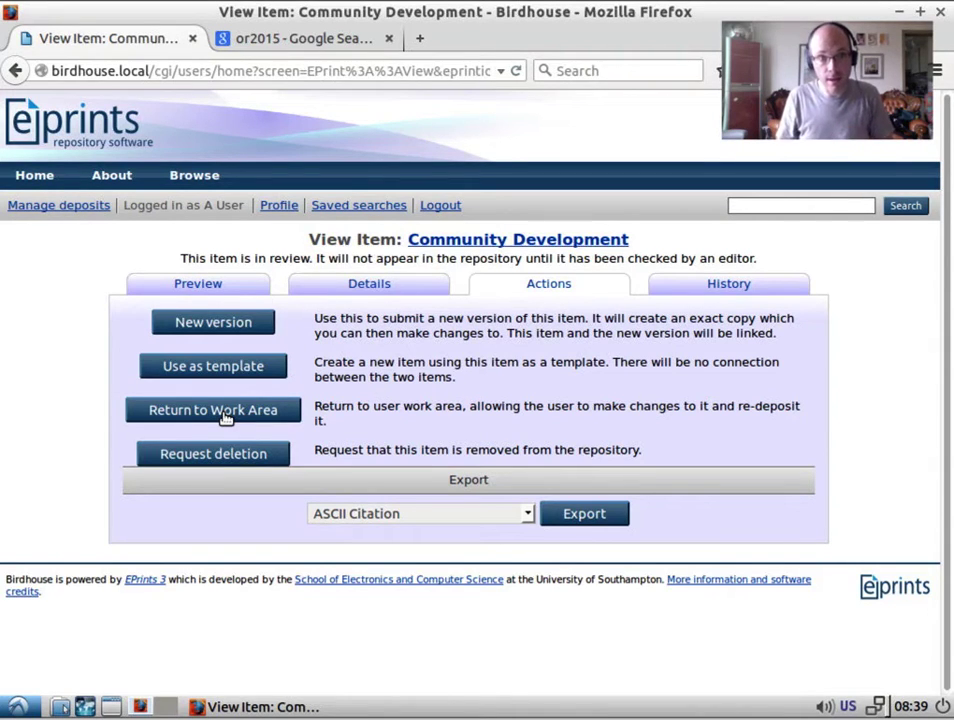
{"action": "left_click", "coordinate": [226, 418]}
{"action": "mouse_move", "coordinate": [224, 185]}
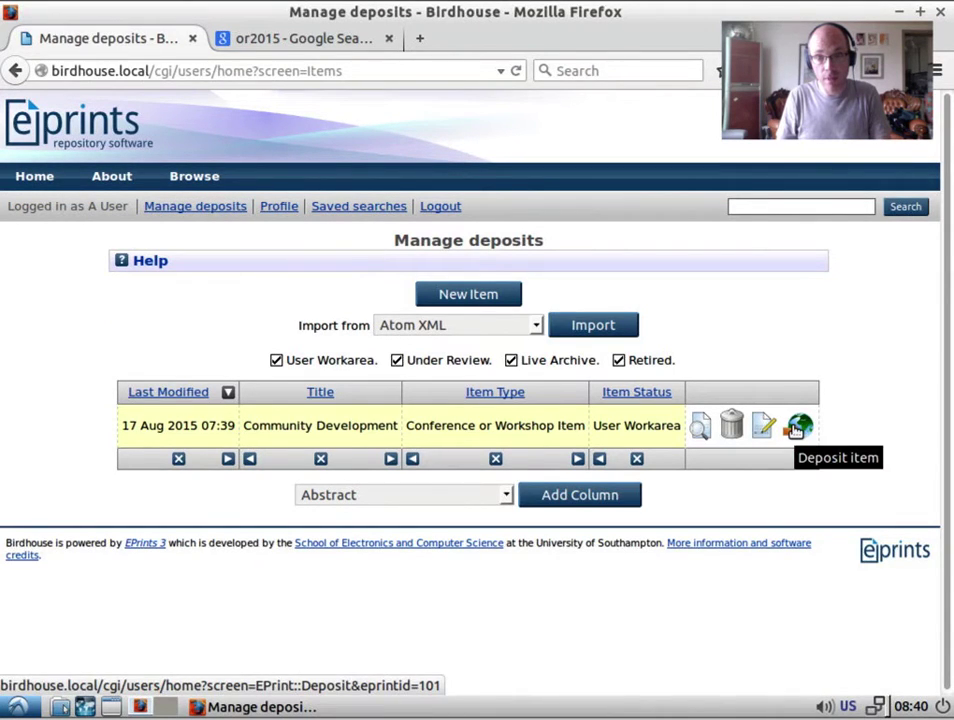
Redeposit Community Development for review and open its view page from Manage deposits.
{"action": "left_click", "coordinate": [797, 428]}
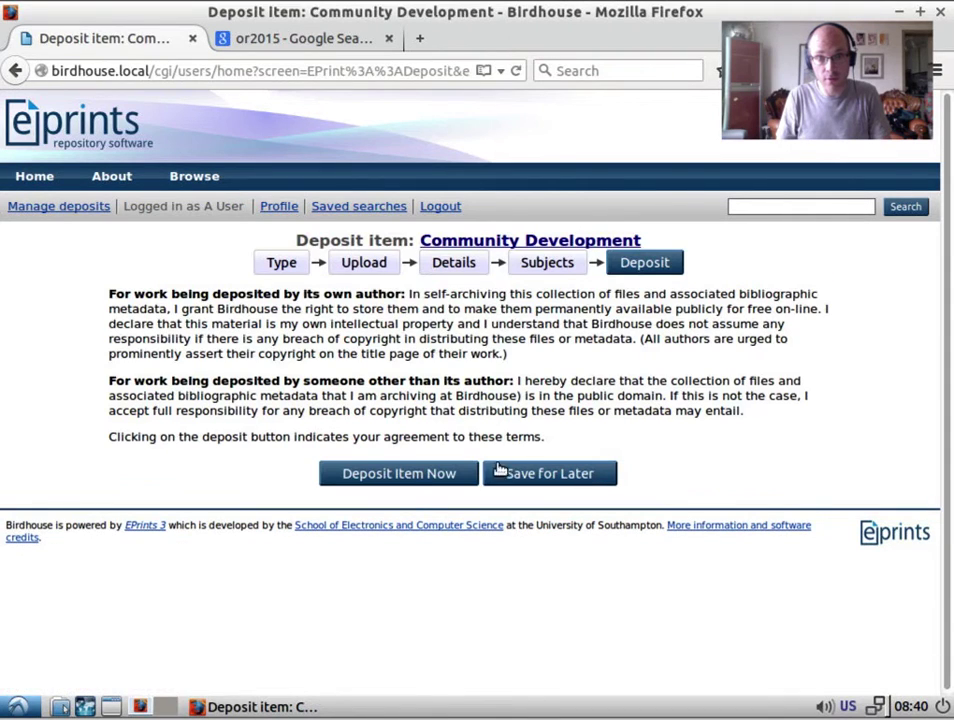
{"action": "left_click", "coordinate": [403, 478]}
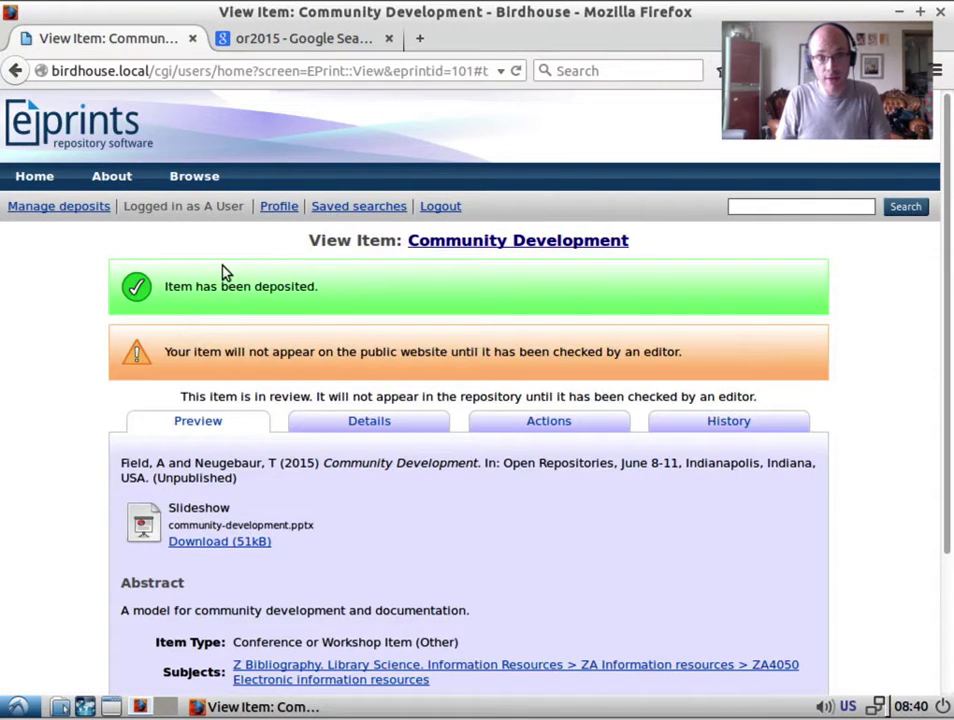
{"action": "left_click", "coordinate": [84, 207]}
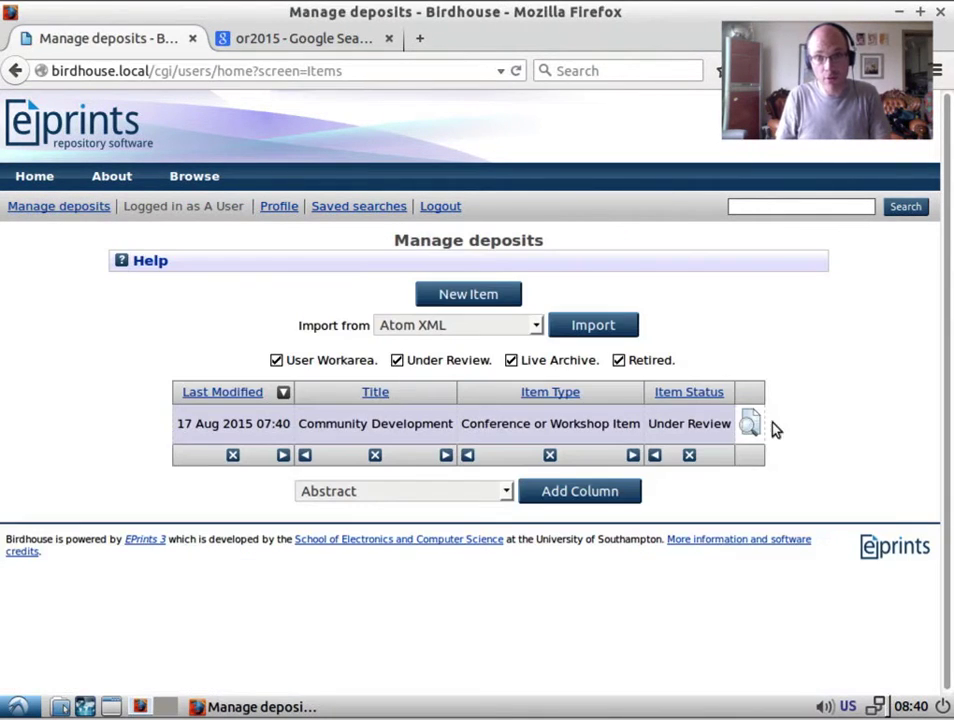
{"action": "left_click", "coordinate": [750, 424]}
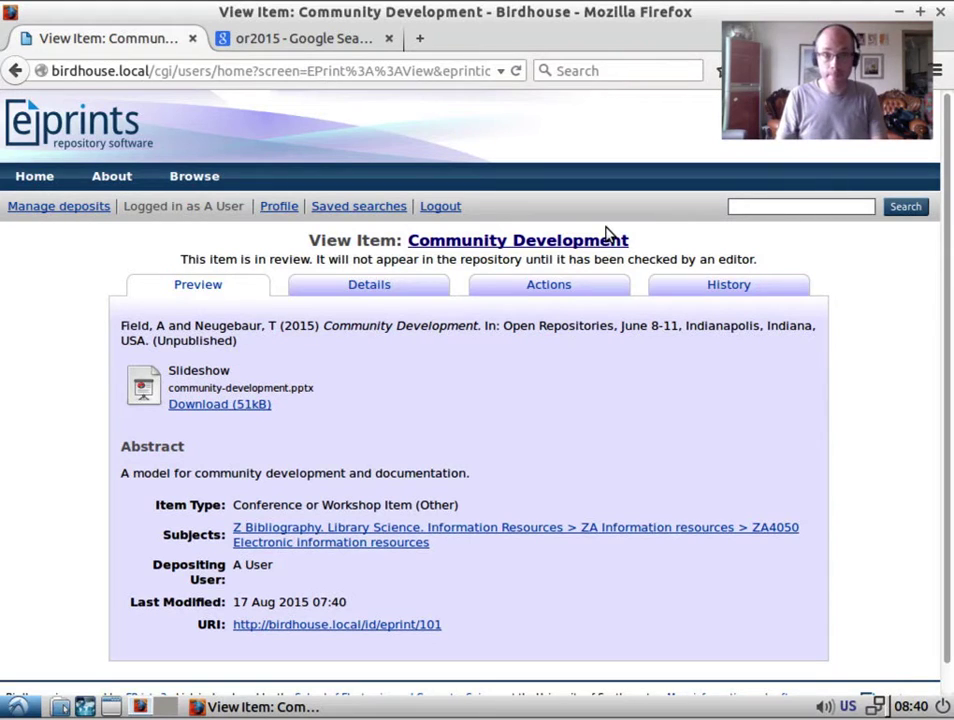
Log out, try logging in with the editor credentials, then enter username 'admin' instead.
{"action": "left_click", "coordinate": [440, 206]}
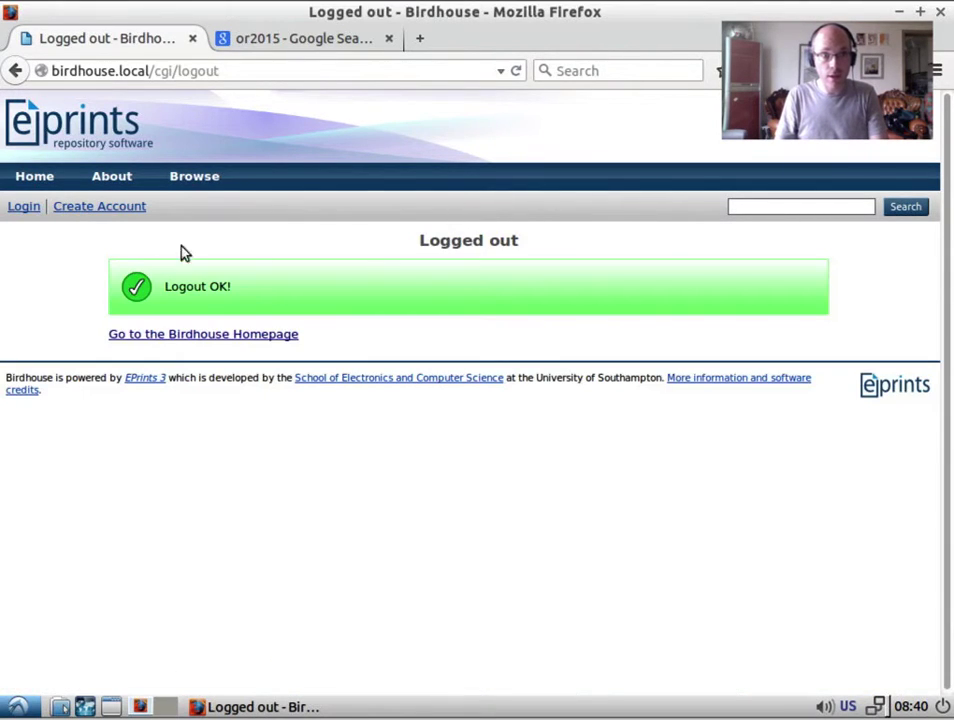
{"action": "left_click", "coordinate": [38, 212]}
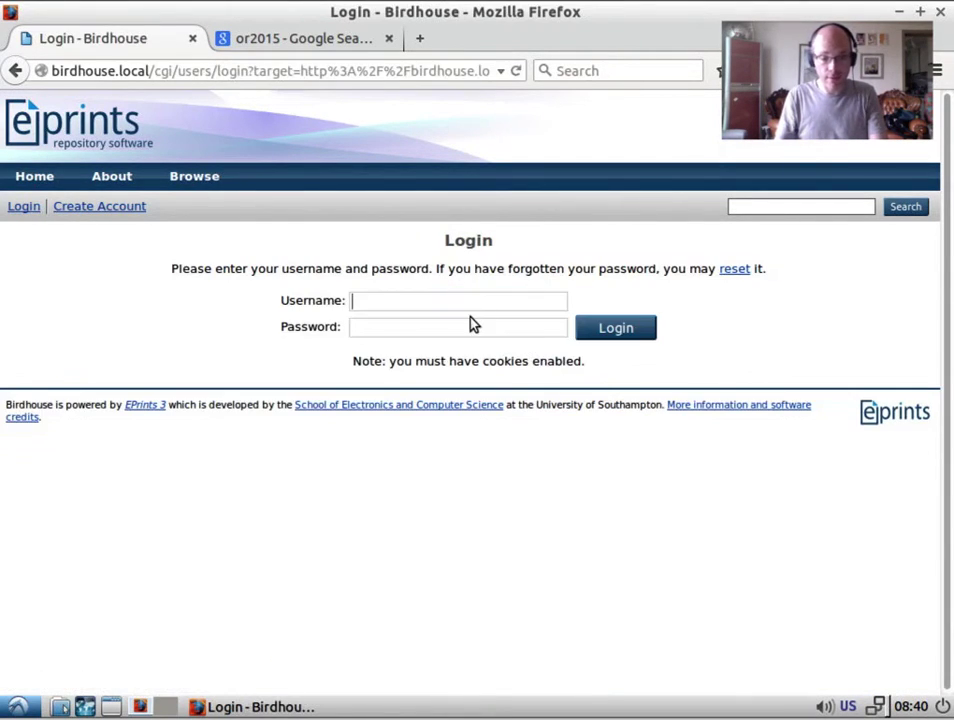
{"action": "type", "text": "editor"}
{"action": "key", "text": "Tab"}
{"action": "type", "text": "editor"}
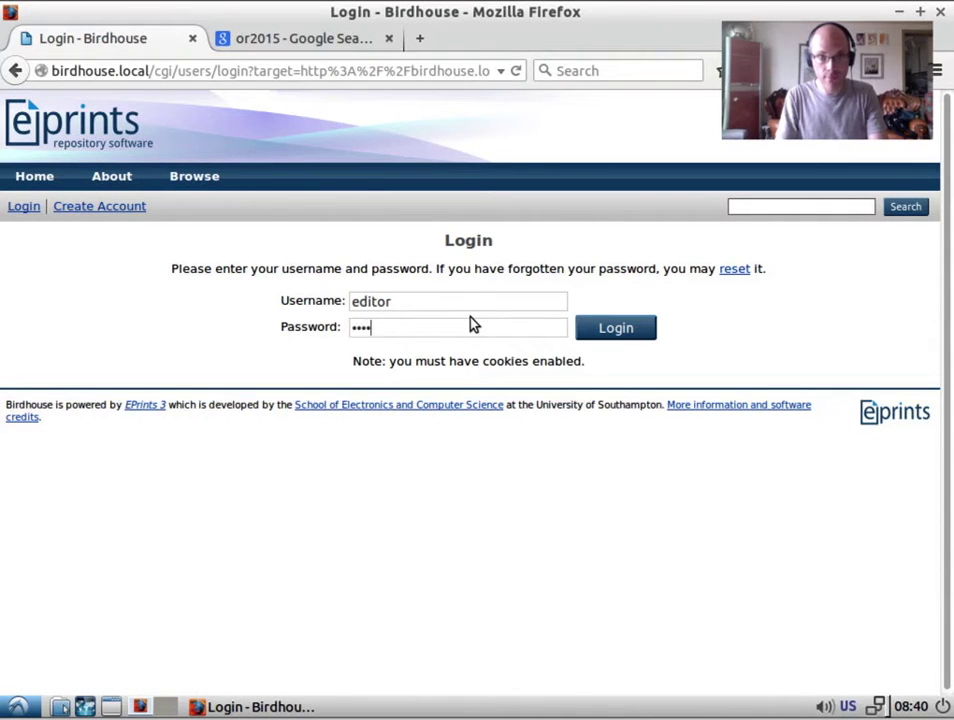
{"action": "left_click", "coordinate": [598, 329]}
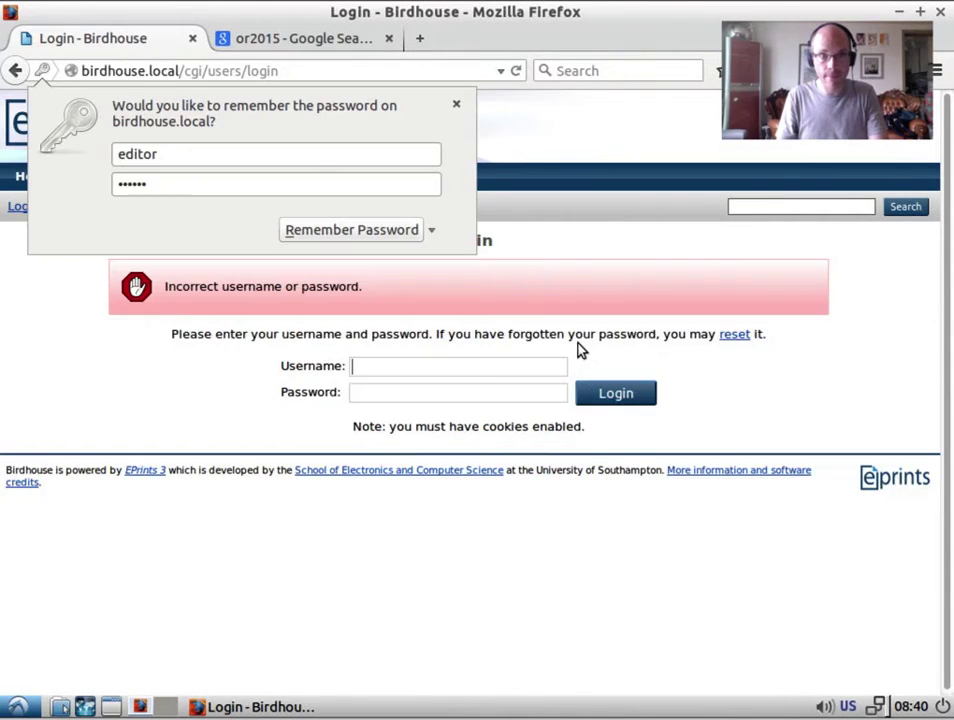
{"action": "left_click", "coordinate": [428, 370]}
{"action": "type", "text": "admin"}
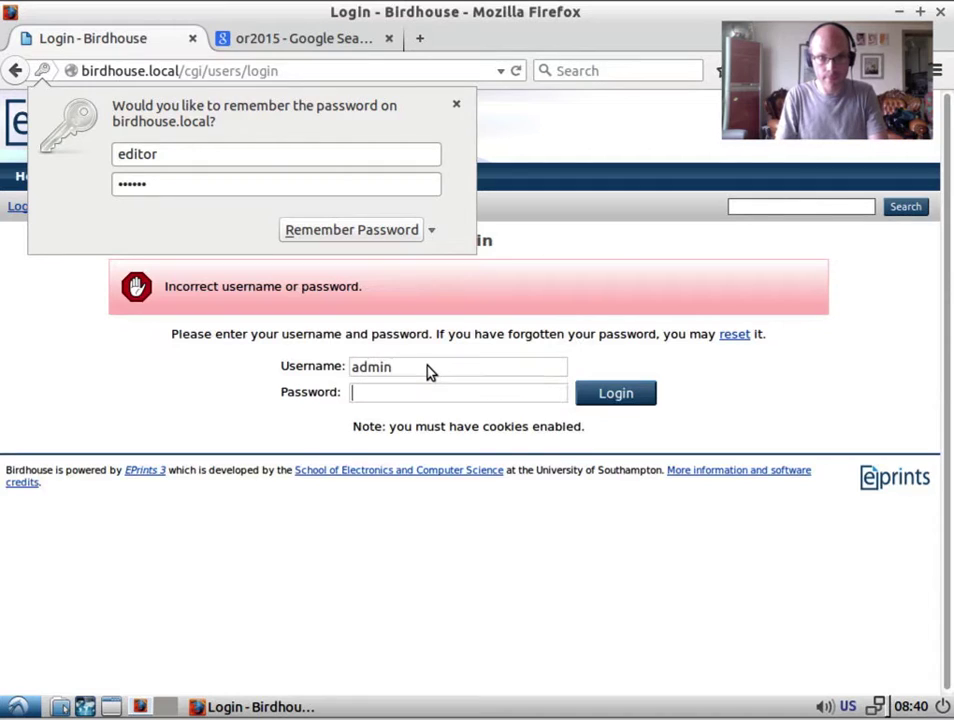
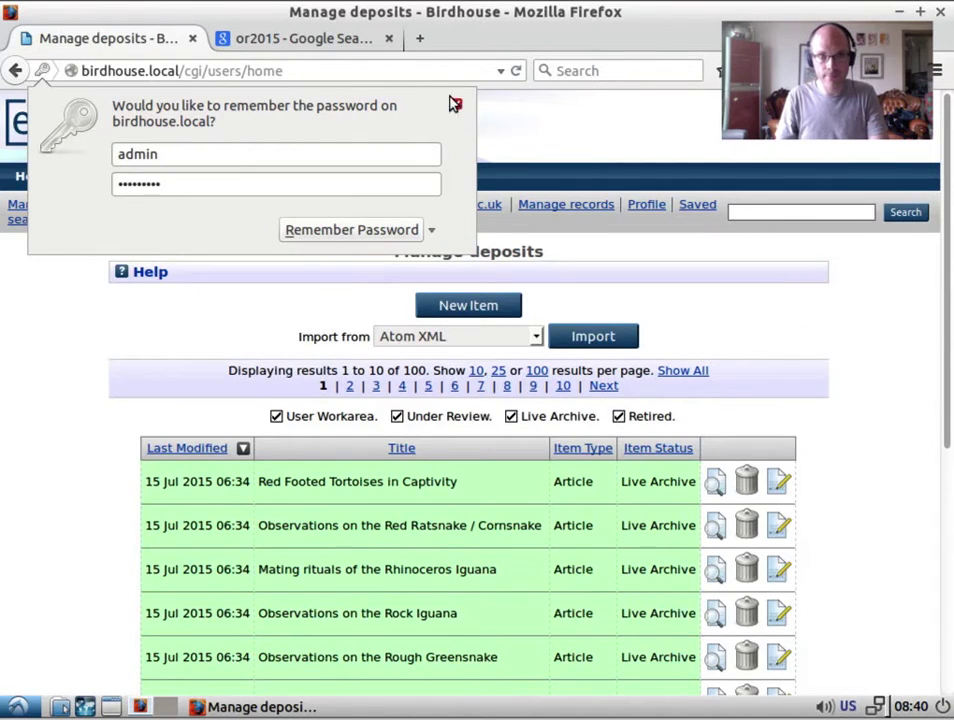
Search the repository users for Editor accounts and open the editor user's record.
{"action": "left_click", "coordinate": [456, 104]}
{"action": "left_click", "coordinate": [160, 221]}
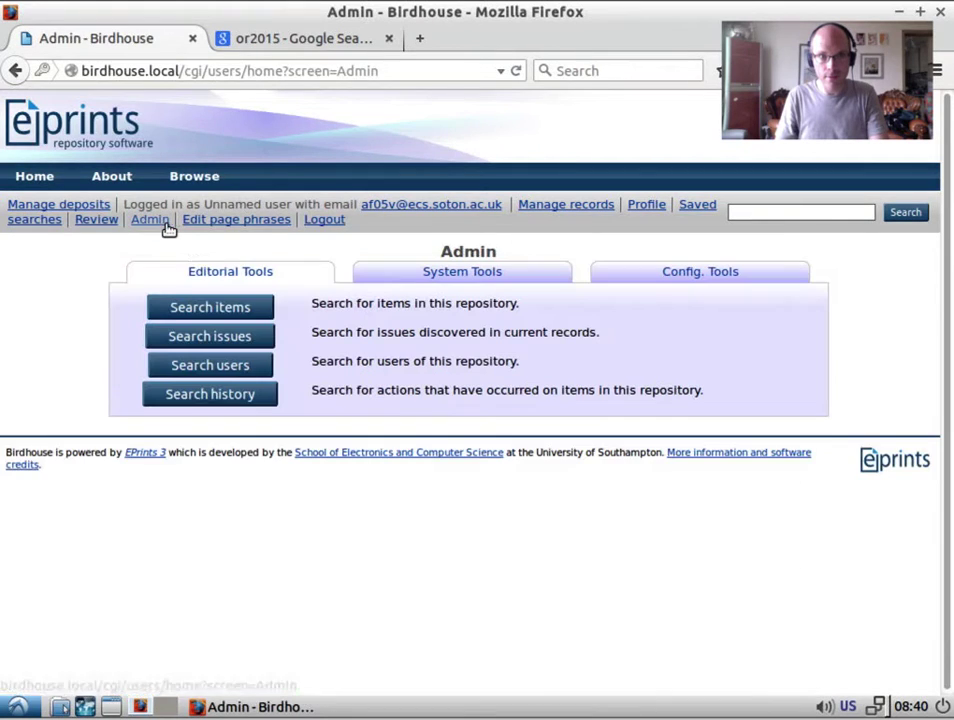
{"action": "left_click", "coordinate": [228, 364]}
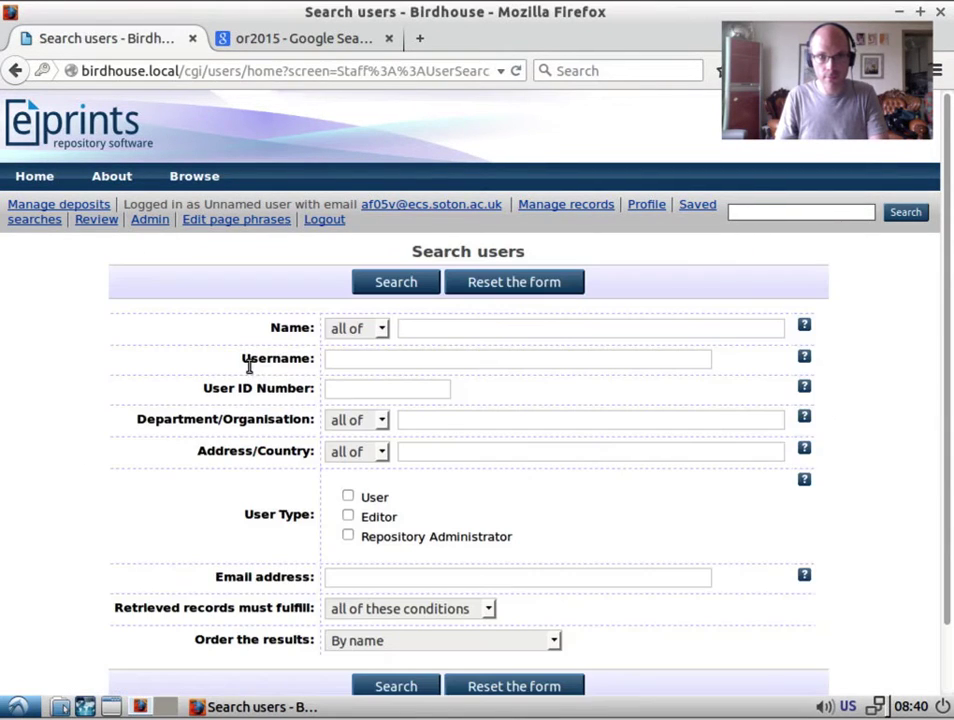
{"action": "left_click", "coordinate": [348, 516]}
{"action": "left_click", "coordinate": [410, 288]}
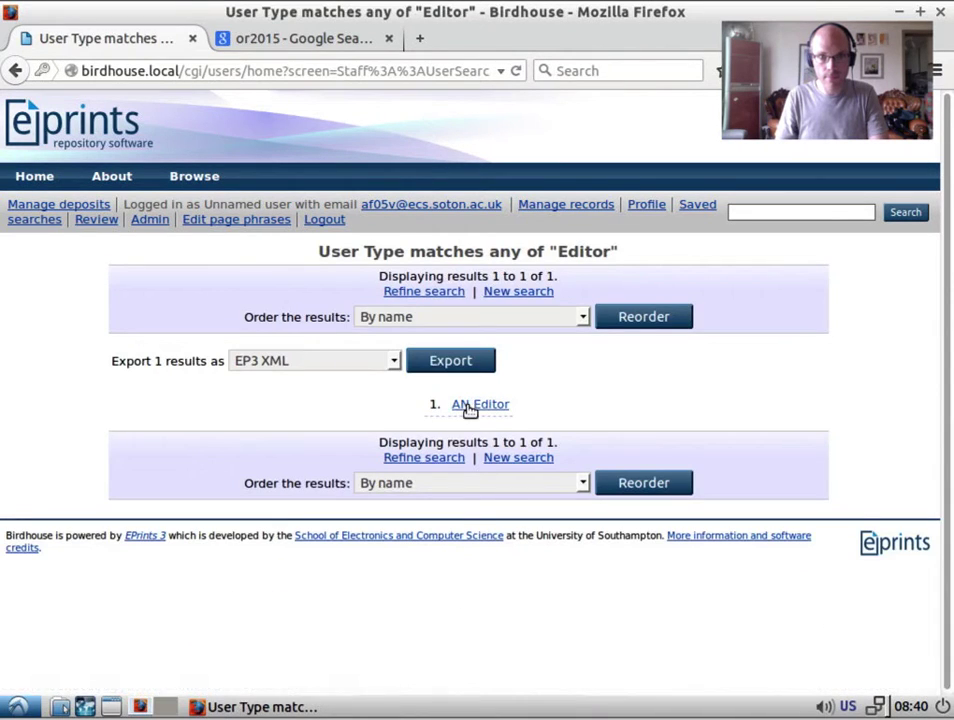
{"action": "left_click", "coordinate": [470, 408]}
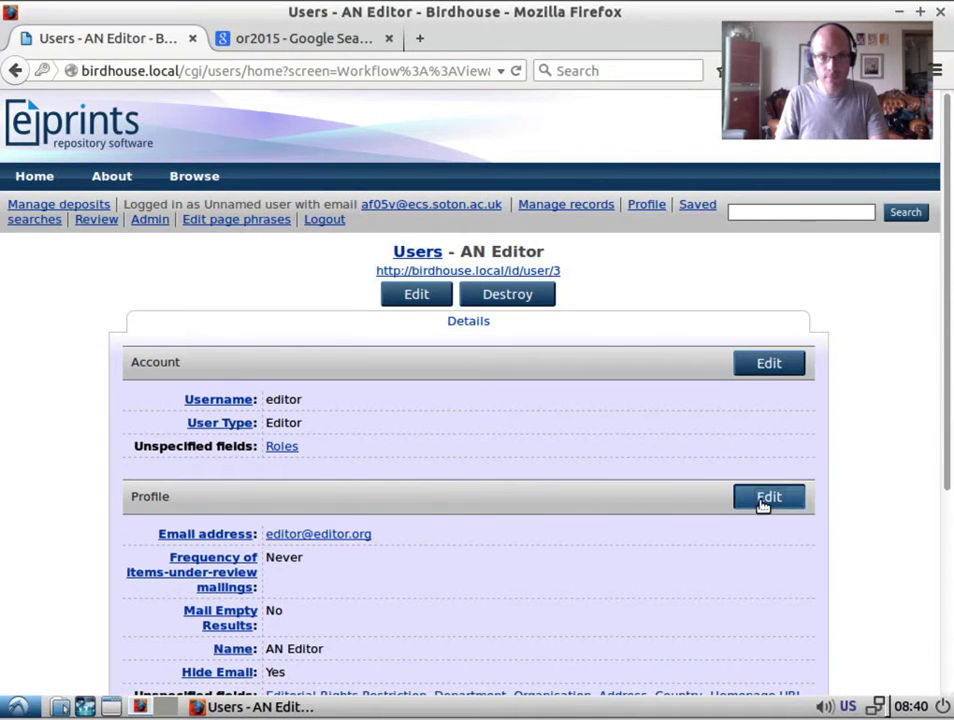
Enter a new password in the editor's profile and save it.
{"action": "left_click", "coordinate": [762, 500]}
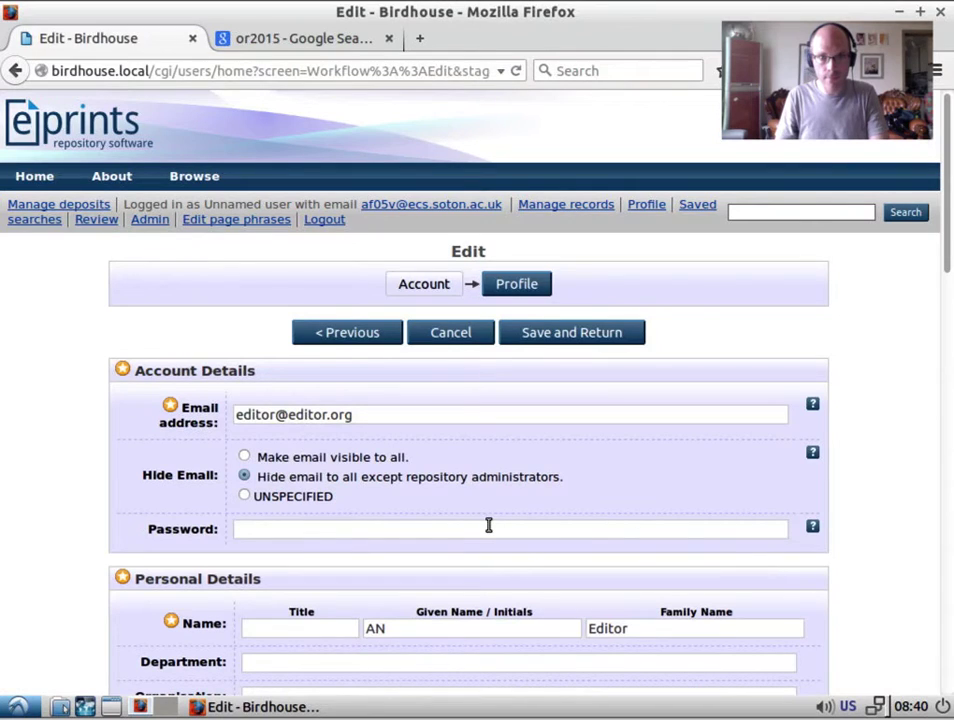
{"action": "left_click", "coordinate": [488, 525]}
{"action": "type", "text": "editor"}
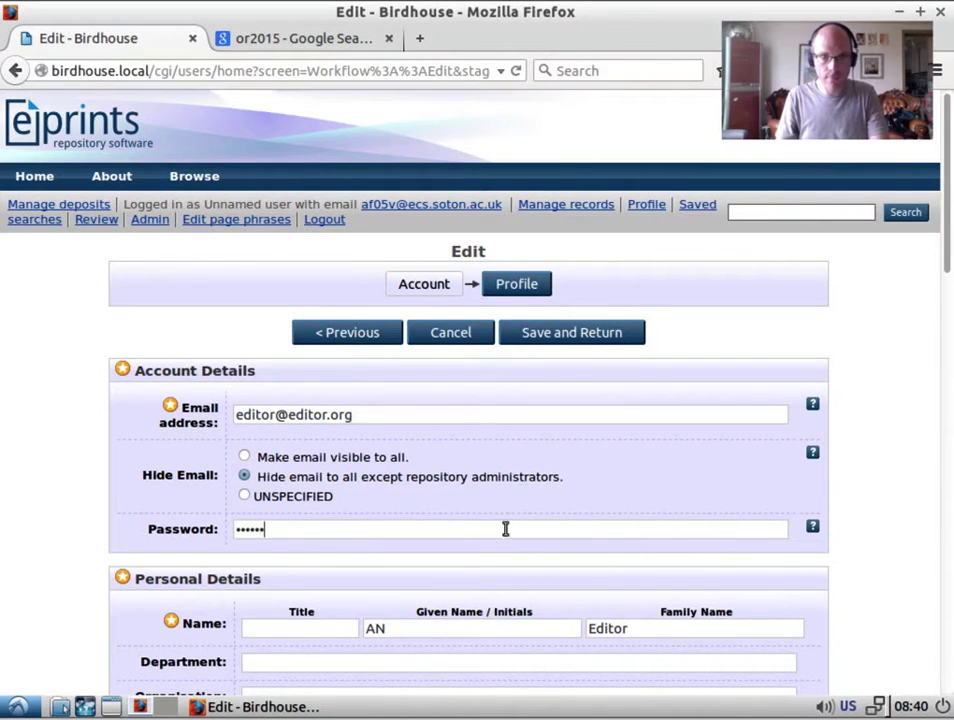
{"action": "left_click", "coordinate": [583, 340]}
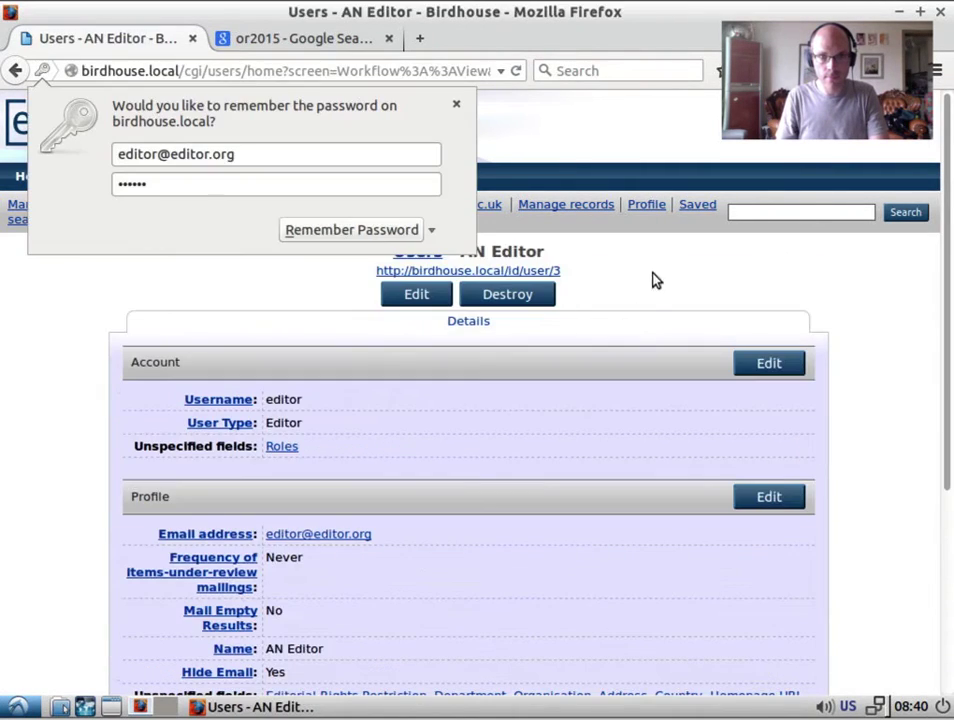
{"action": "left_click", "coordinate": [456, 106]}
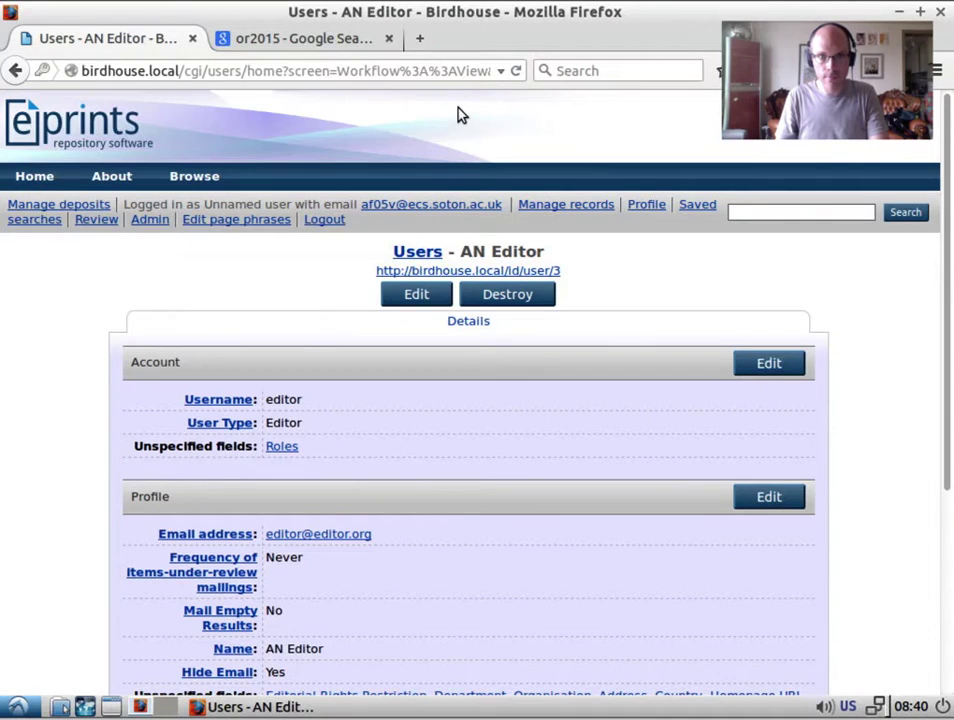
Log out of admin, sign in as the editor account, and open the Review queue.
{"action": "left_click", "coordinate": [323, 221]}
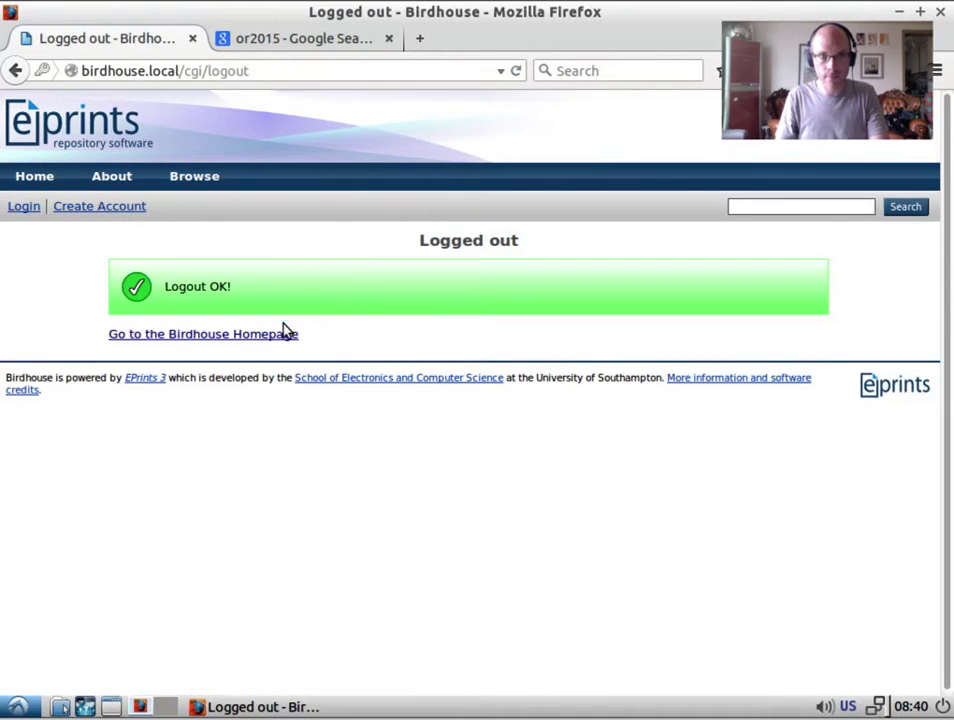
{"action": "left_click", "coordinate": [24, 208]}
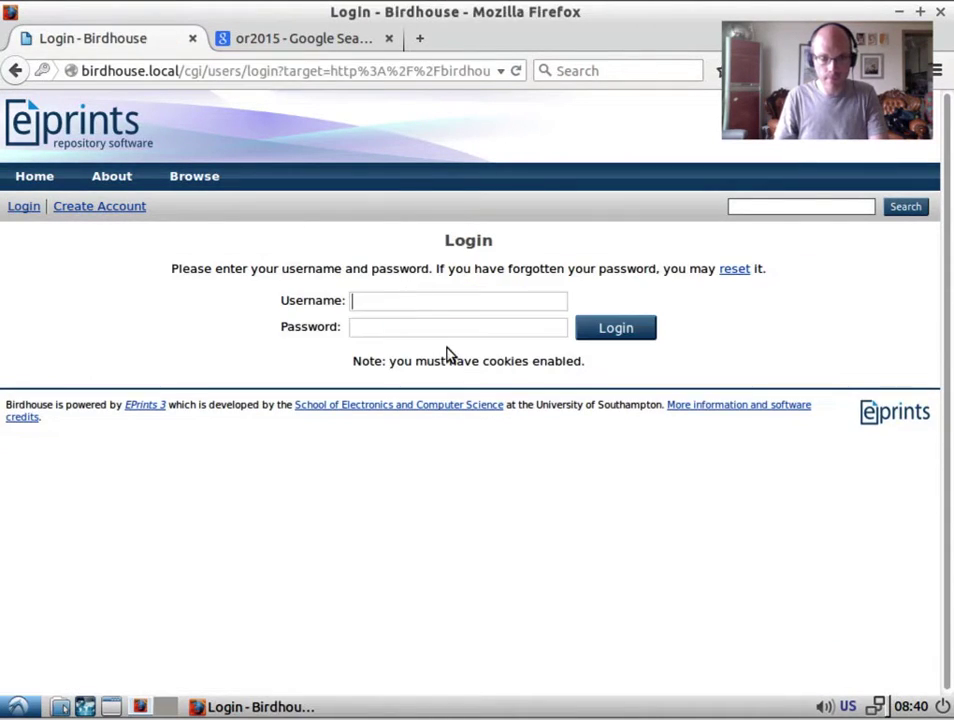
{"action": "type", "text": "editor"}
{"action": "key", "text": "Tab"}
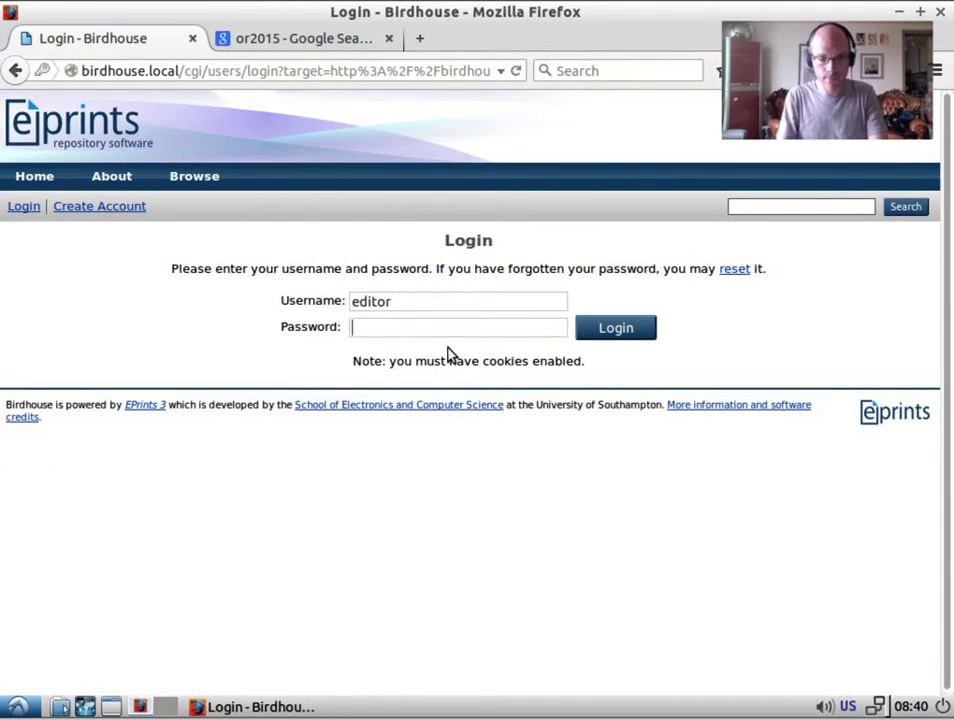
{"action": "type", "text": "editor"}
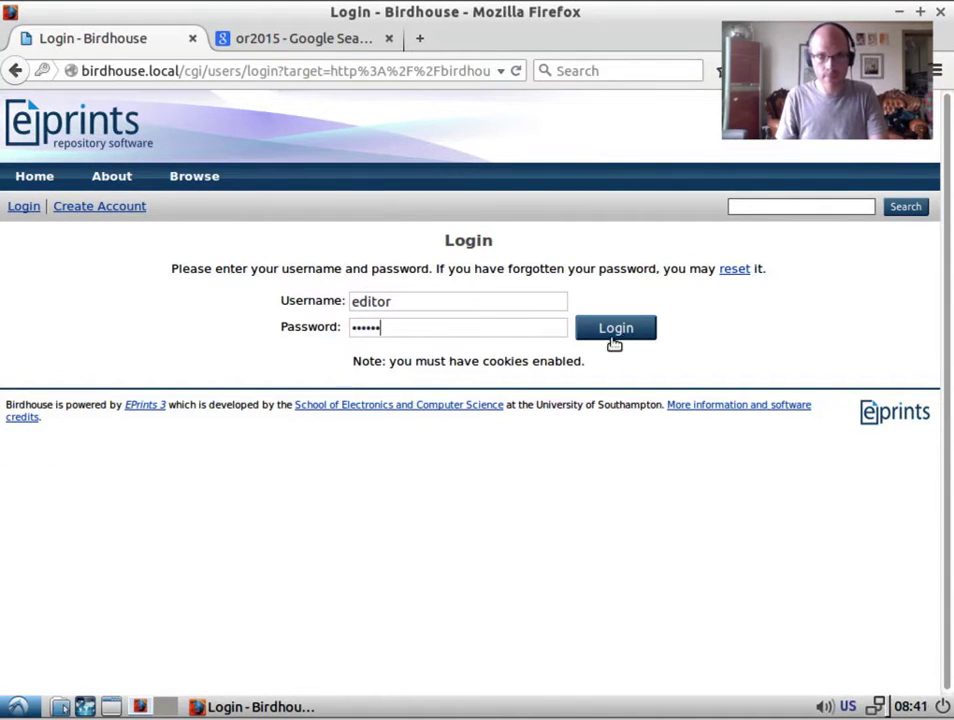
{"action": "left_click", "coordinate": [614, 330]}
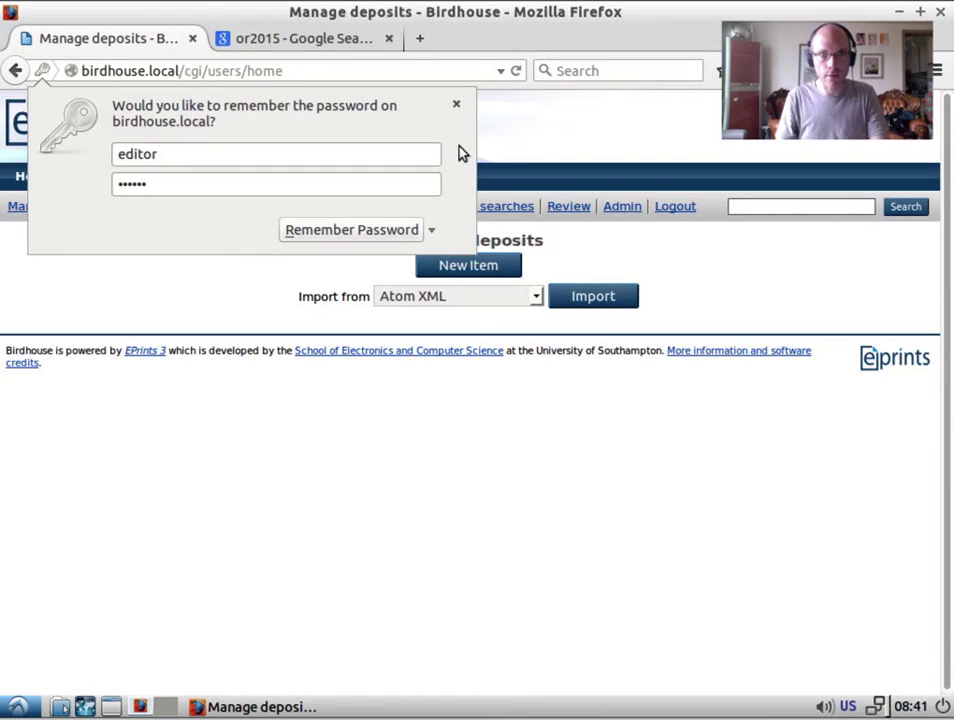
{"action": "left_click", "coordinate": [459, 106]}
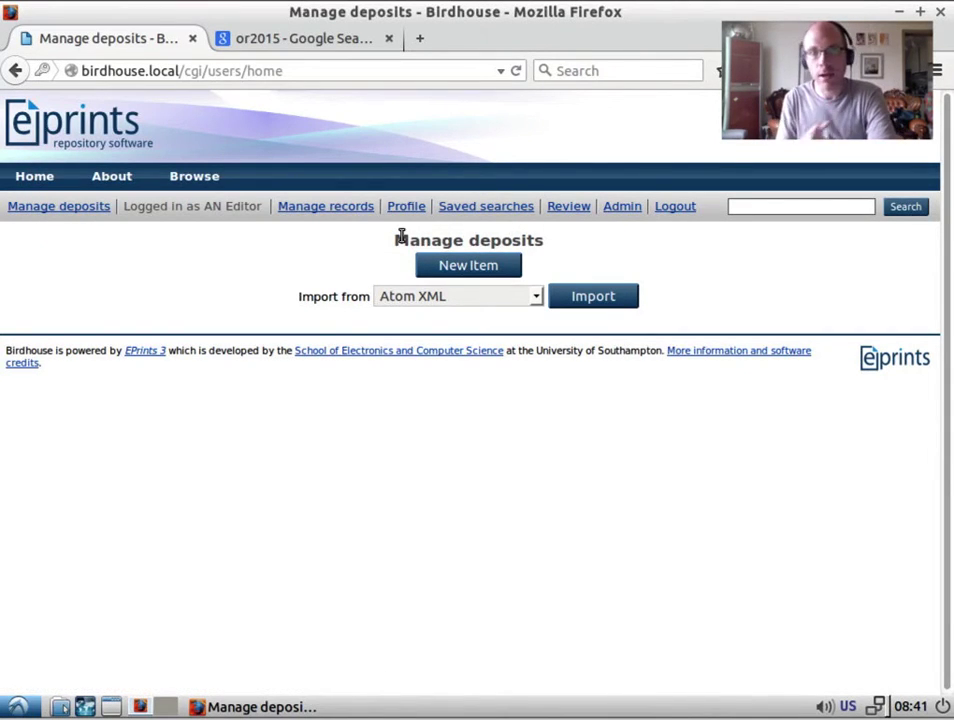
{"action": "left_click", "coordinate": [568, 207]}
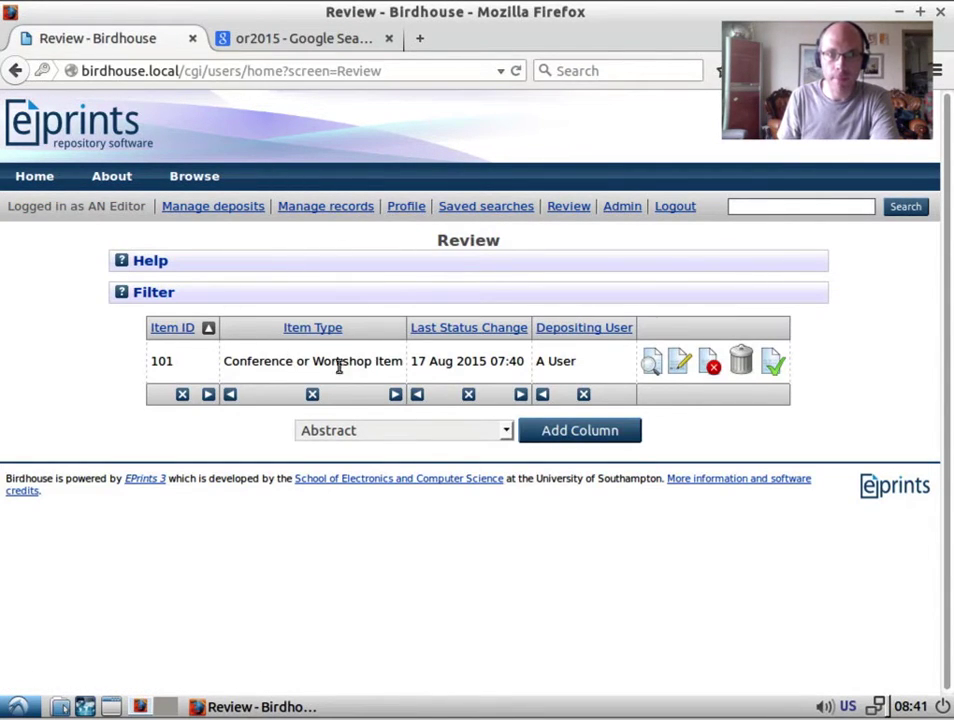
Open the editor's profile edit form, try Once per Day and Once per Week mailings, then keep Never.
{"action": "left_click", "coordinate": [407, 206]}
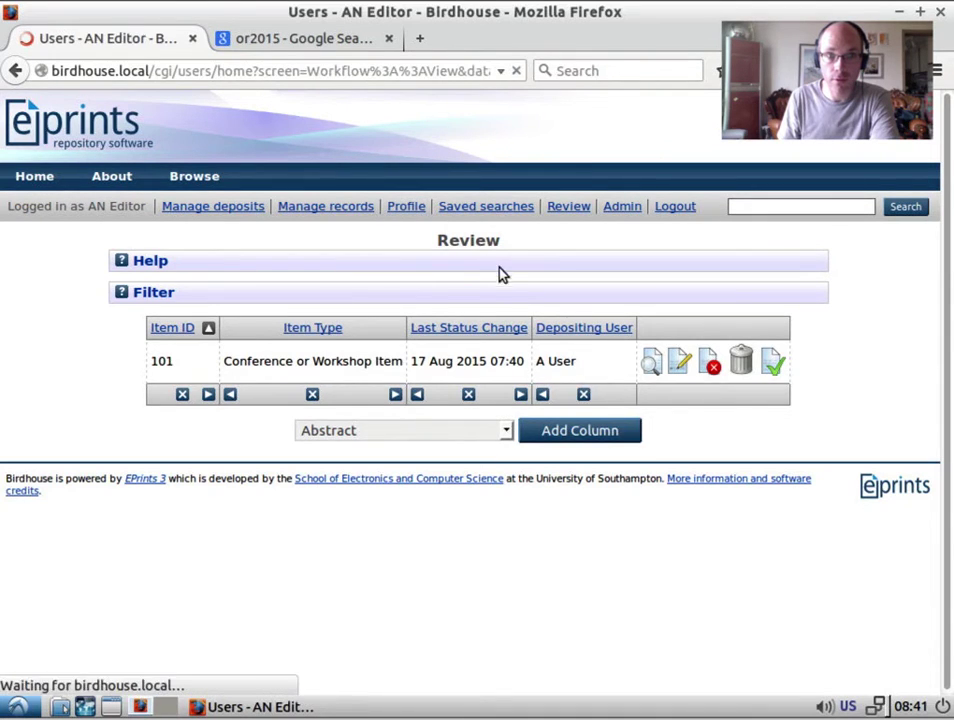
{"action": "scroll", "coordinate": [528, 426], "scroll_direction": "down", "scroll_amount": 3}
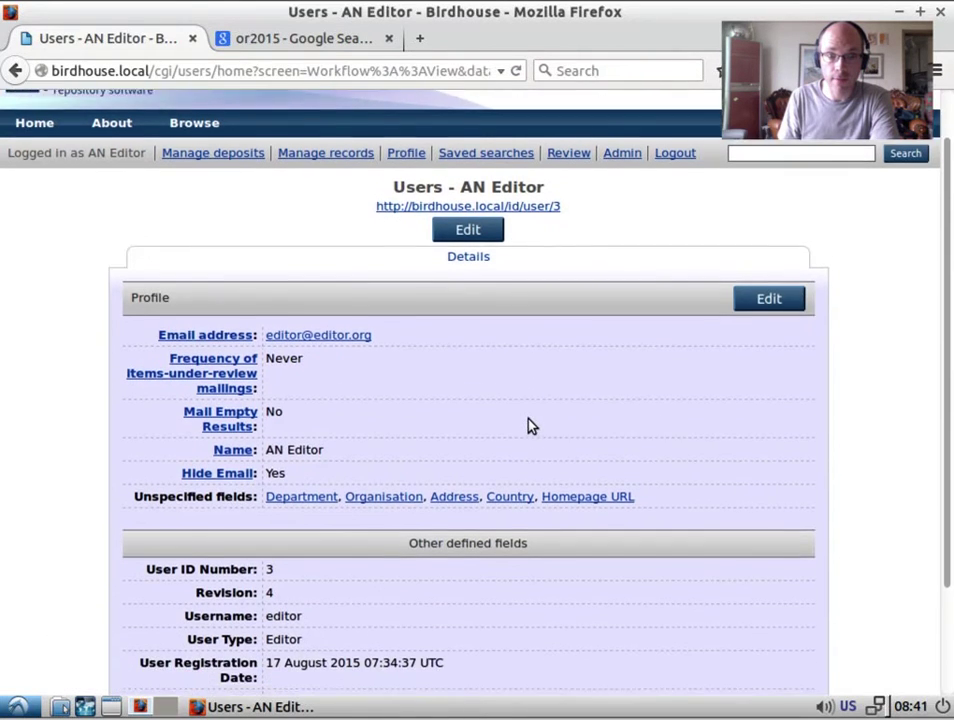
{"action": "scroll", "coordinate": [741, 180], "scroll_direction": "up", "scroll_amount": 2}
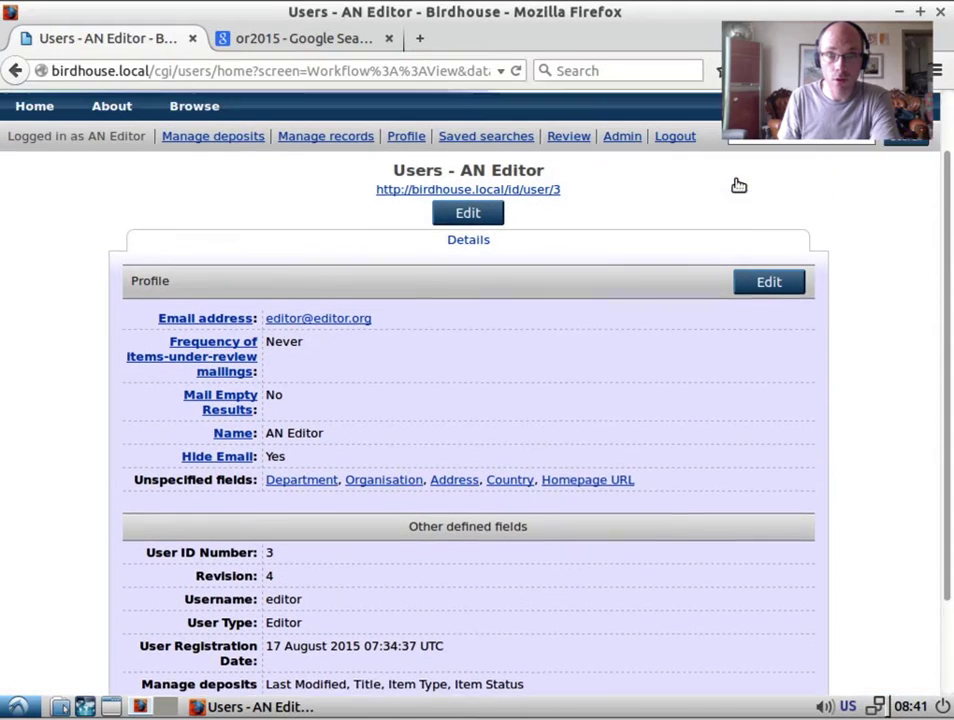
{"action": "left_click", "coordinate": [766, 299]}
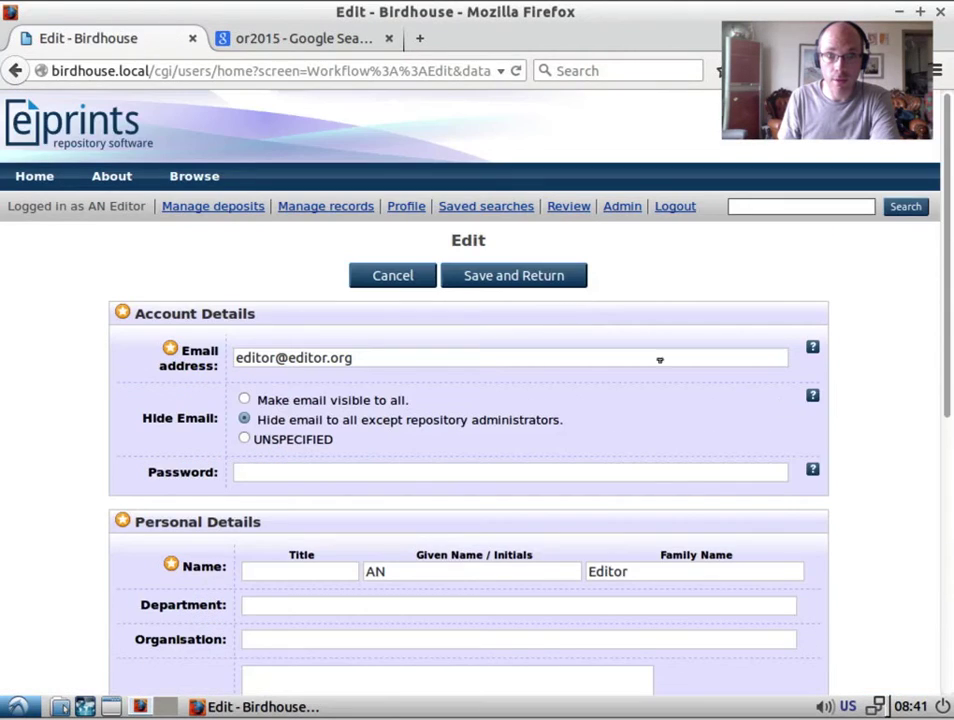
{"action": "scroll", "coordinate": [824, 435], "scroll_direction": "down", "scroll_amount": 7}
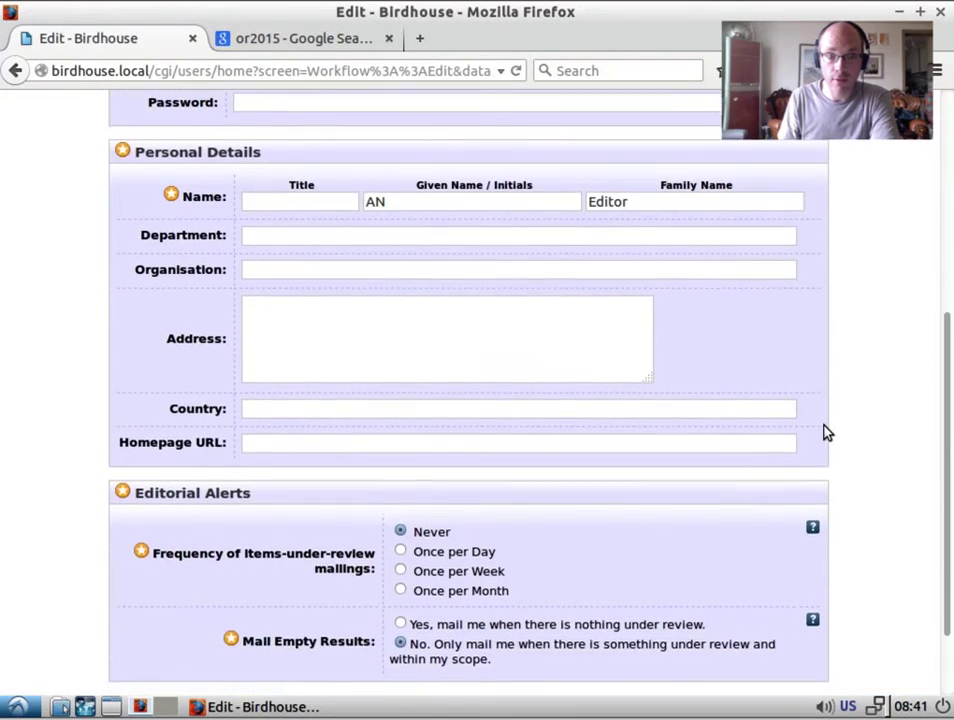
{"action": "scroll", "coordinate": [824, 433], "scroll_direction": "down", "scroll_amount": 2}
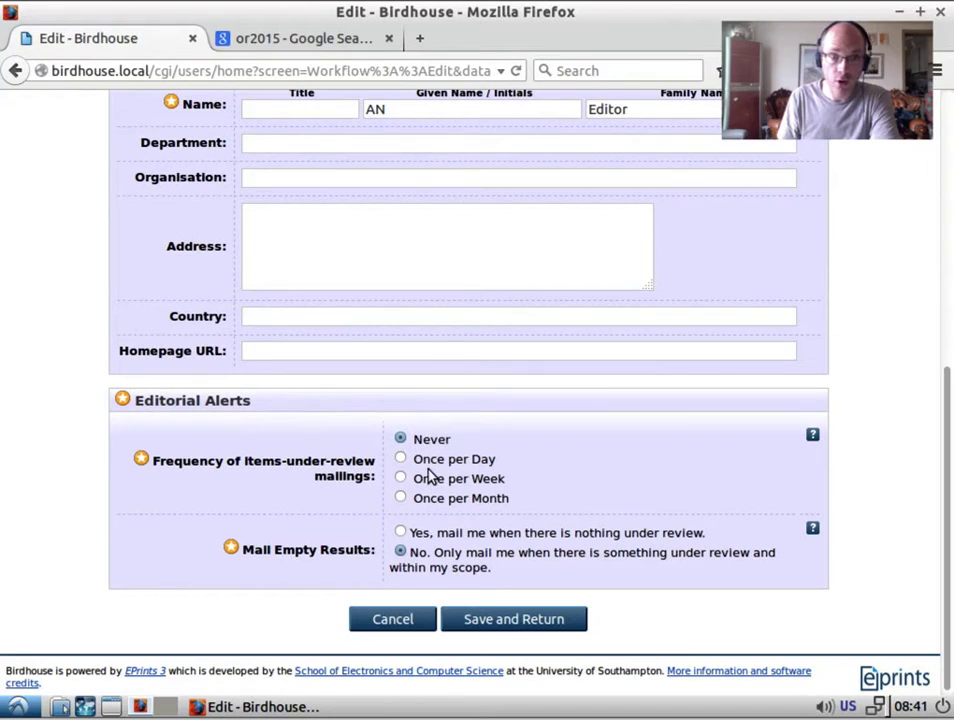
{"action": "left_click", "coordinate": [400, 459]}
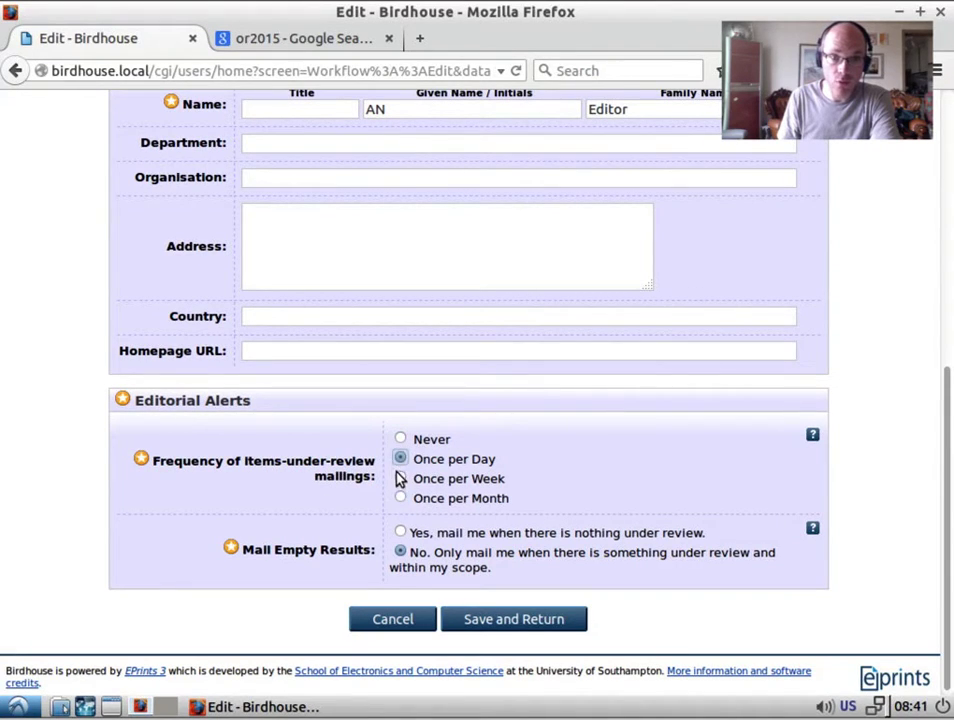
{"action": "left_click", "coordinate": [401, 480]}
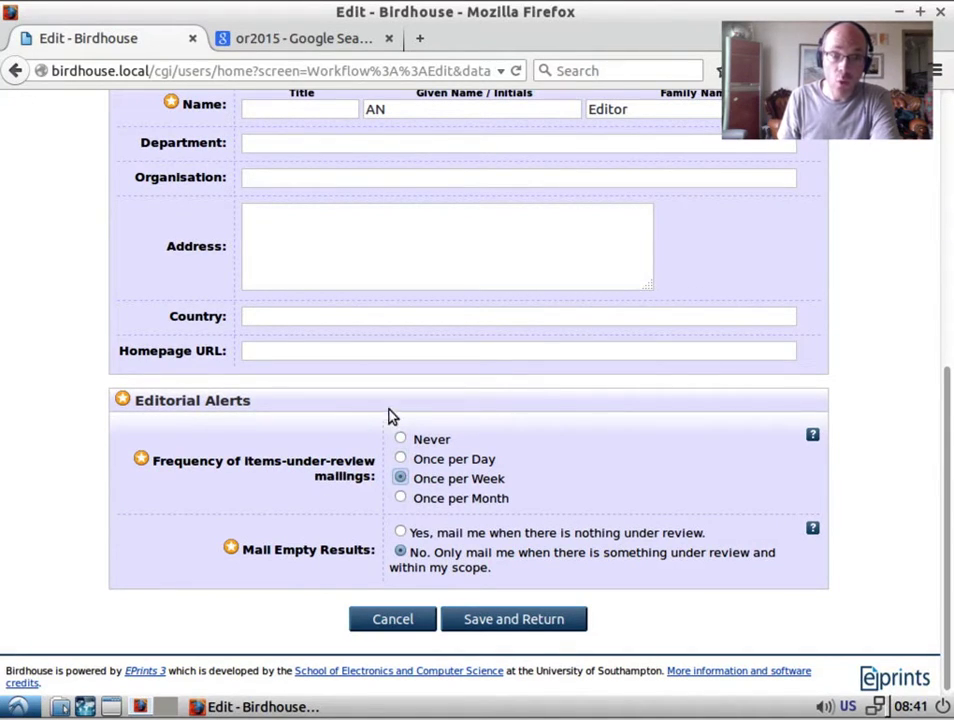
{"action": "left_click", "coordinate": [401, 440]}
{"action": "scroll", "coordinate": [539, 515], "scroll_direction": "up", "scroll_amount": 8}
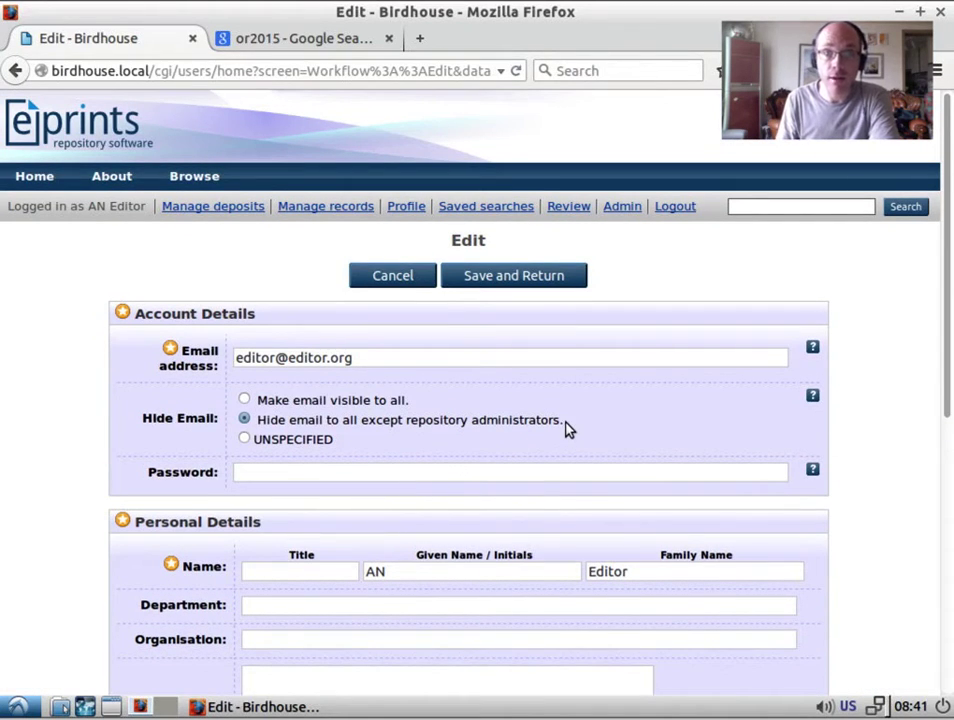
Open item 101 from the review queue and show its Details tab.
{"action": "left_click", "coordinate": [566, 207]}
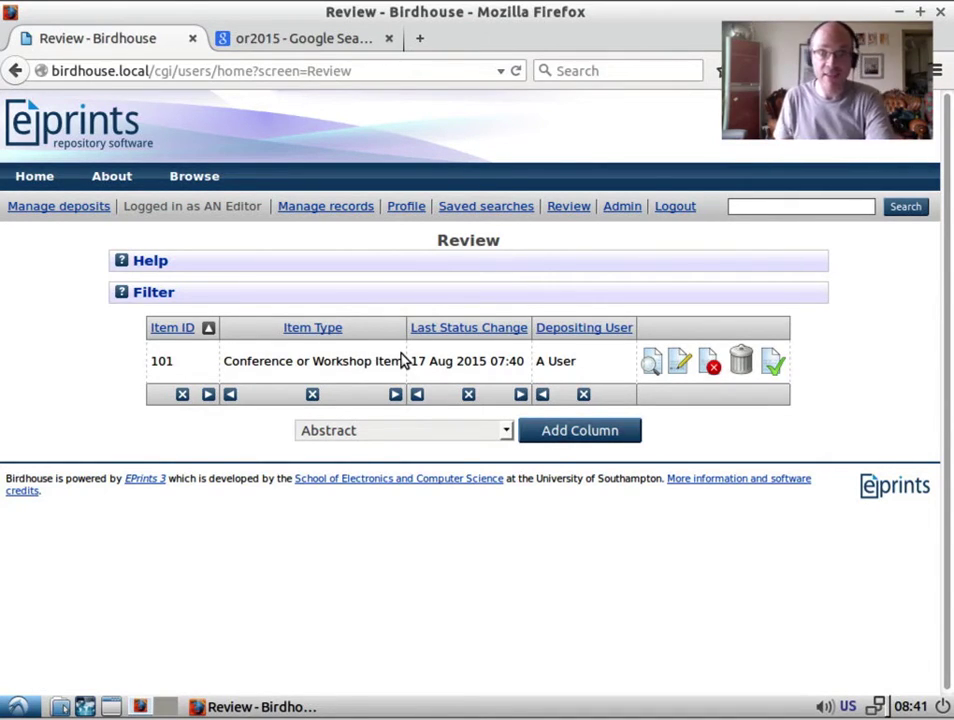
{"action": "left_click", "coordinate": [651, 361]}
{"action": "left_click", "coordinate": [330, 313]}
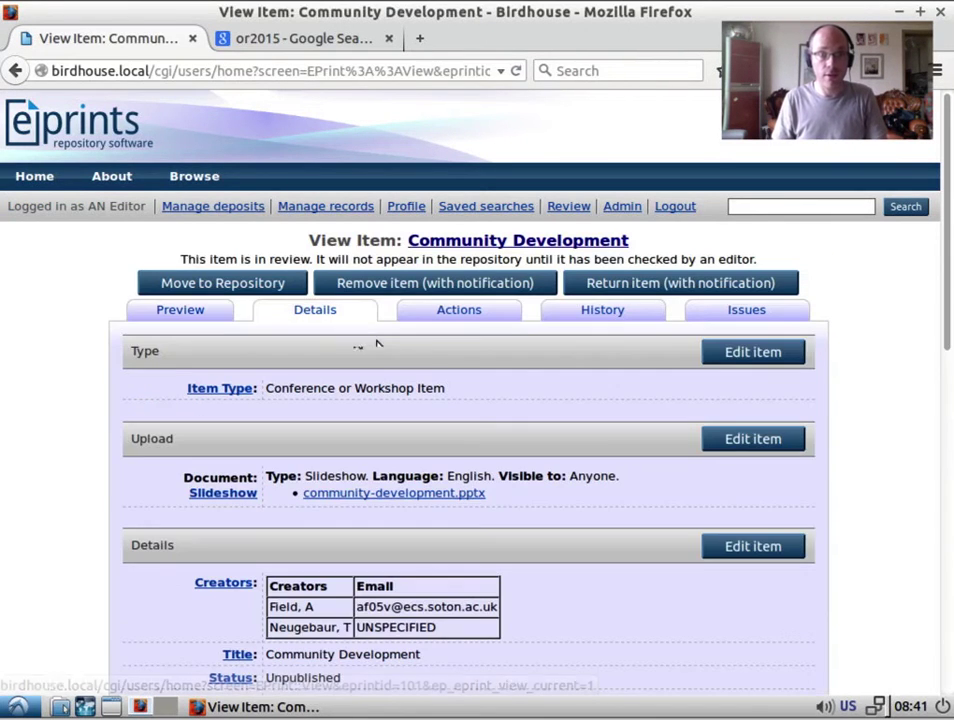
Save the attached community-development.pptx slideshow file.
{"action": "scroll", "coordinate": [720, 486], "scroll_direction": "down", "scroll_amount": 1}
{"action": "scroll", "coordinate": [716, 484], "scroll_direction": "down", "scroll_amount": 6}
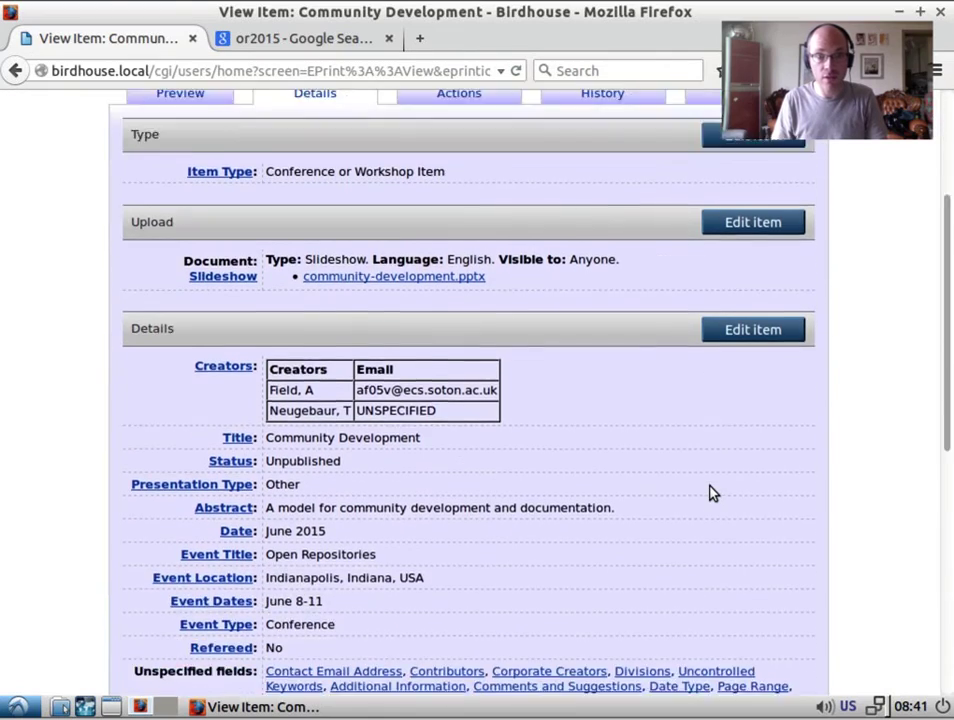
{"action": "scroll", "coordinate": [710, 492], "scroll_direction": "down", "scroll_amount": 3}
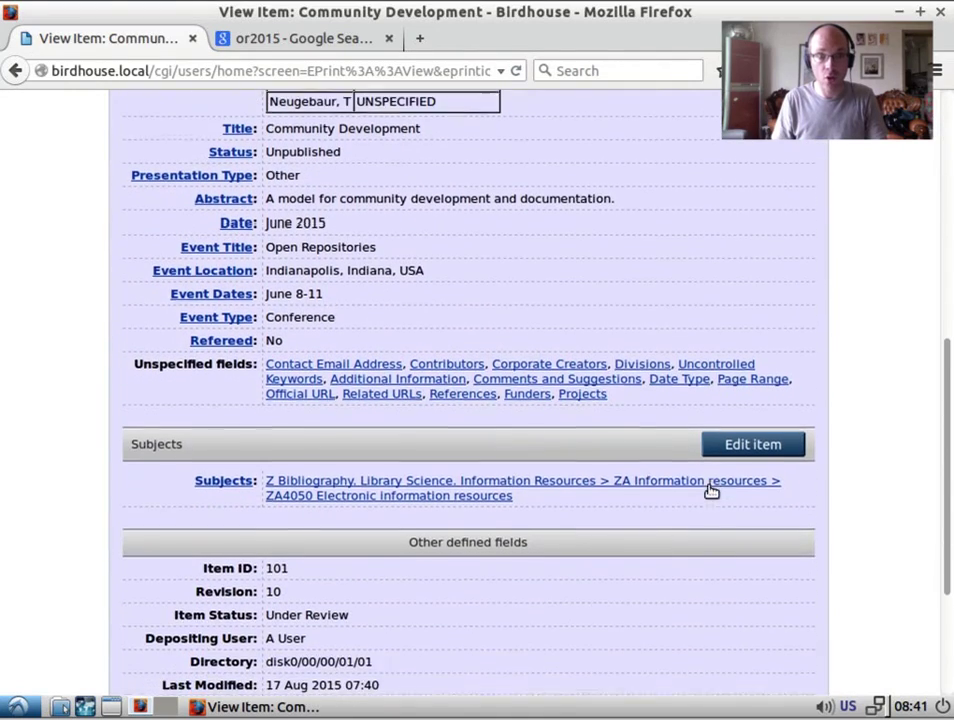
{"action": "scroll", "coordinate": [710, 490], "scroll_direction": "up", "scroll_amount": 2}
{"action": "scroll", "coordinate": [710, 490], "scroll_direction": "up", "scroll_amount": 8}
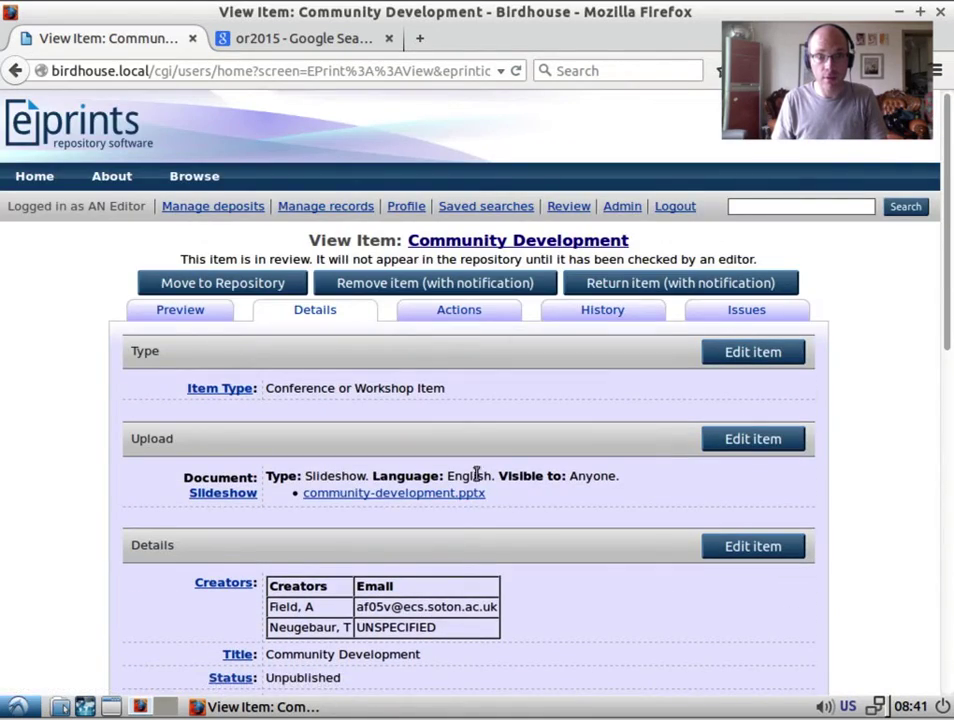
{"action": "scroll", "coordinate": [310, 514], "scroll_direction": "down", "scroll_amount": 4}
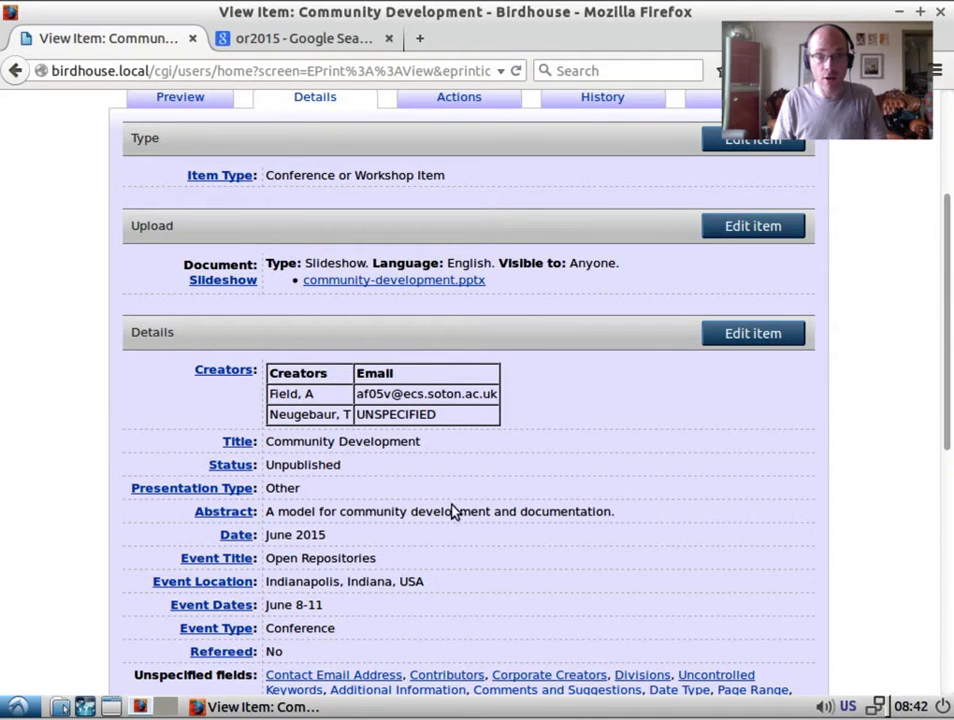
{"action": "left_click_drag", "start_coordinate": [945, 330], "coordinate": [918, 314]}
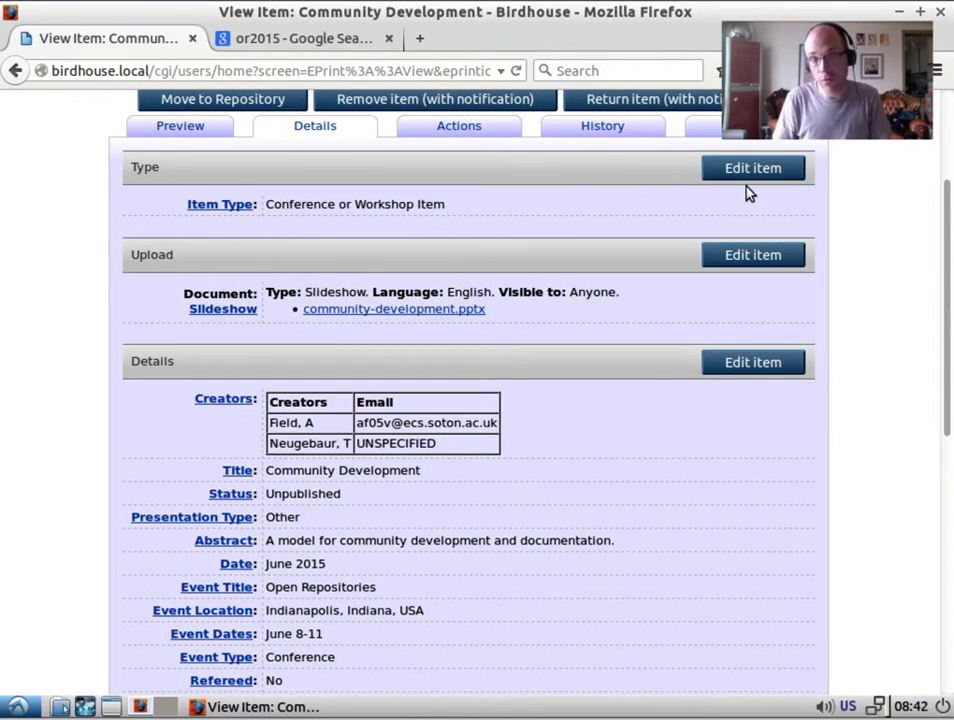
{"action": "left_click", "coordinate": [380, 311]}
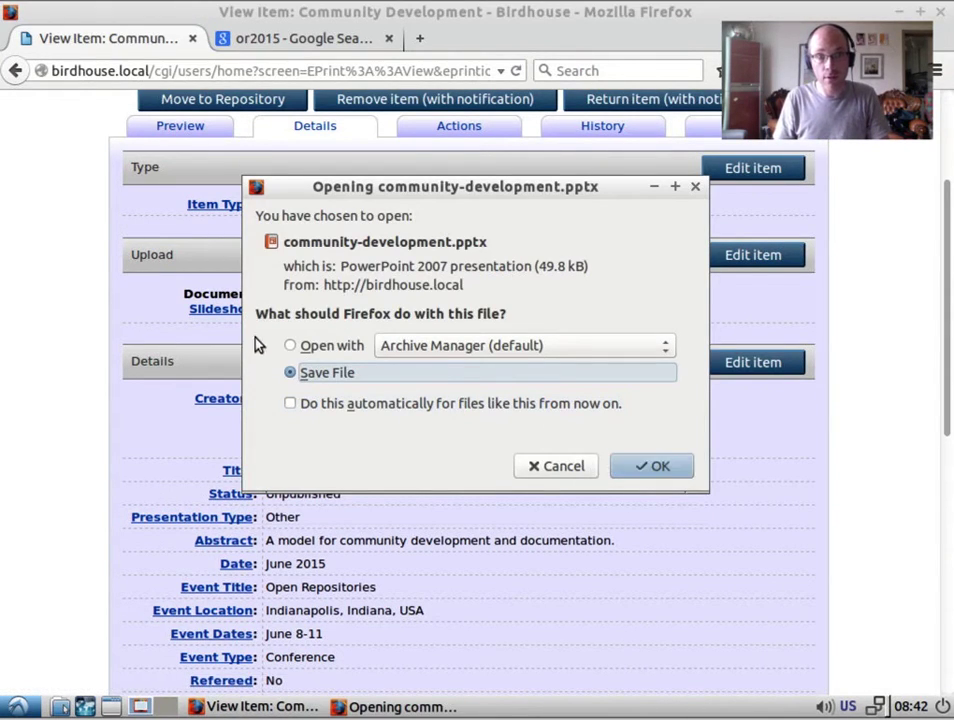
{"action": "left_click", "coordinate": [645, 468]}
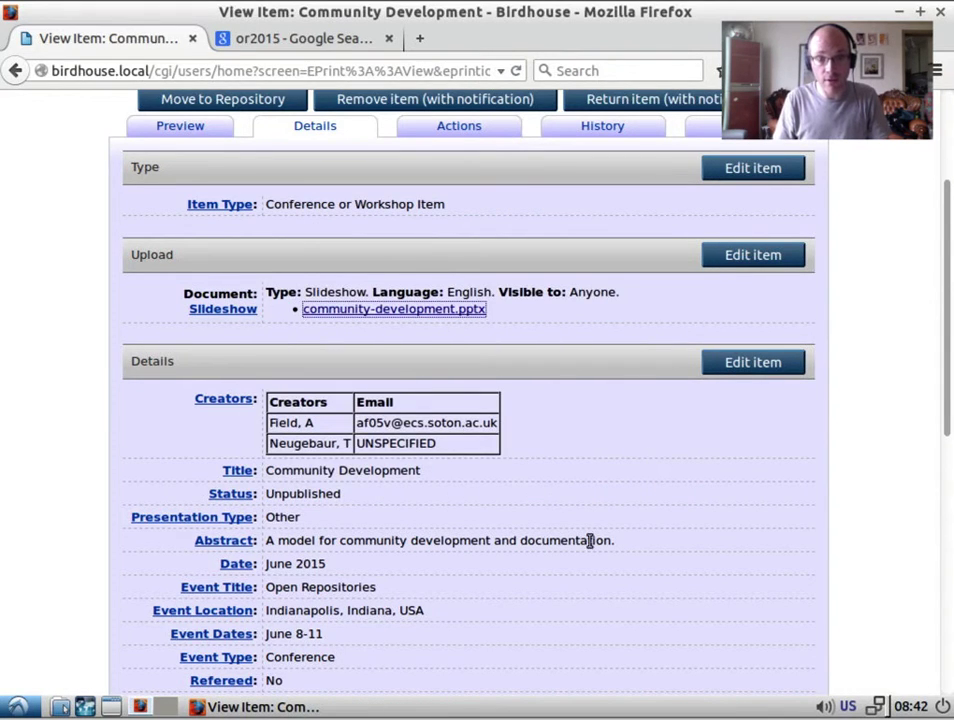
Check item 101's details, move it to the repository, and follow its public page link.
{"action": "scroll", "coordinate": [590, 545], "scroll_direction": "down", "scroll_amount": 4}
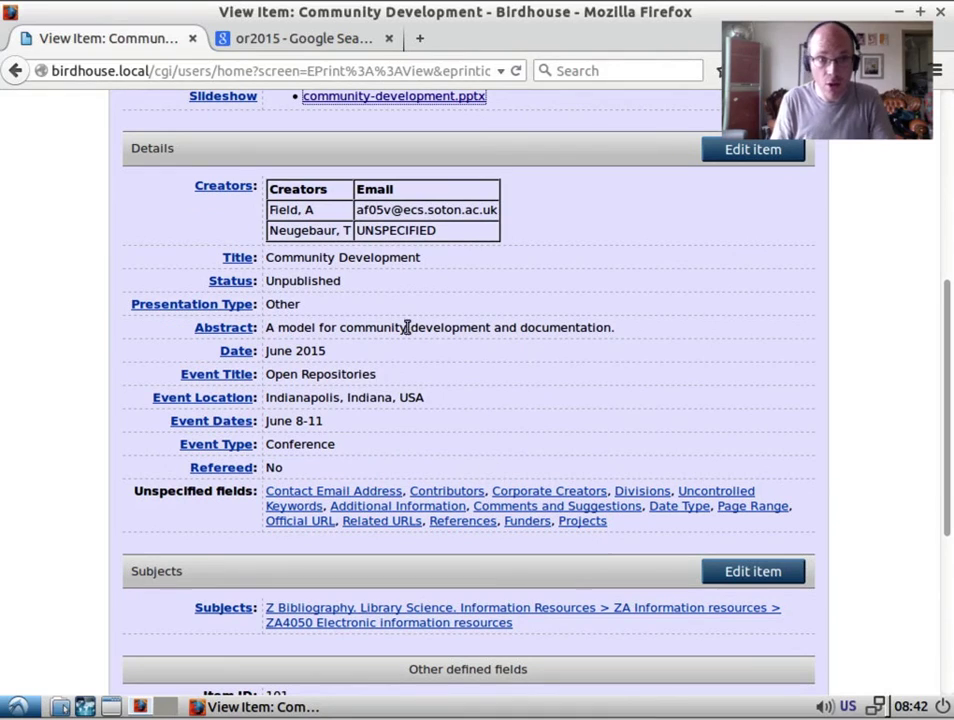
{"action": "left_click_drag", "start_coordinate": [275, 209], "coordinate": [424, 209]}
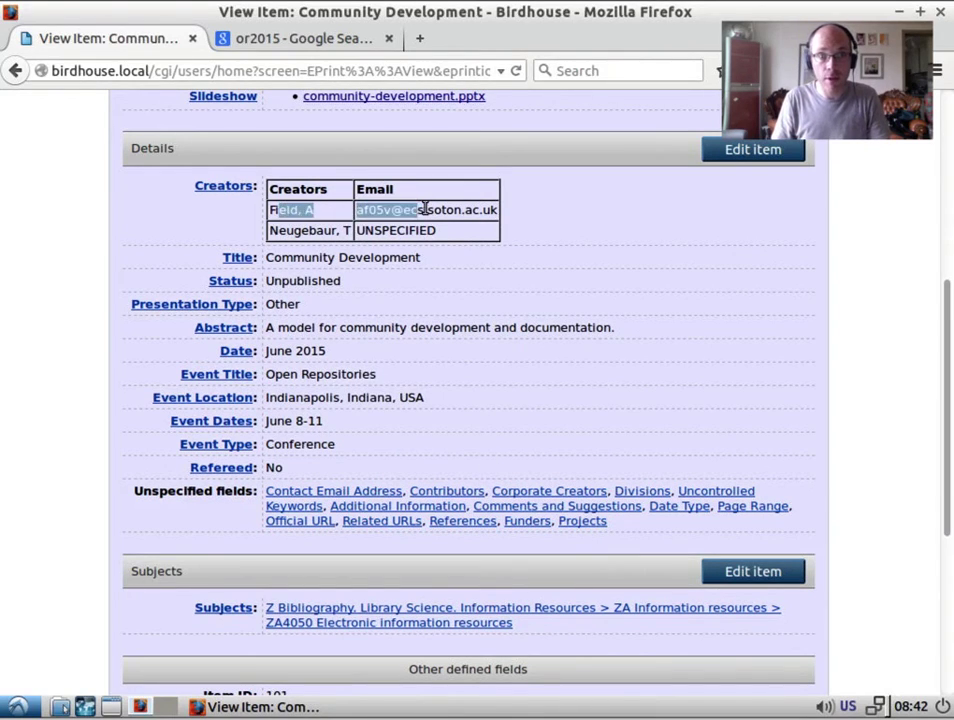
{"action": "left_click", "coordinate": [424, 210]}
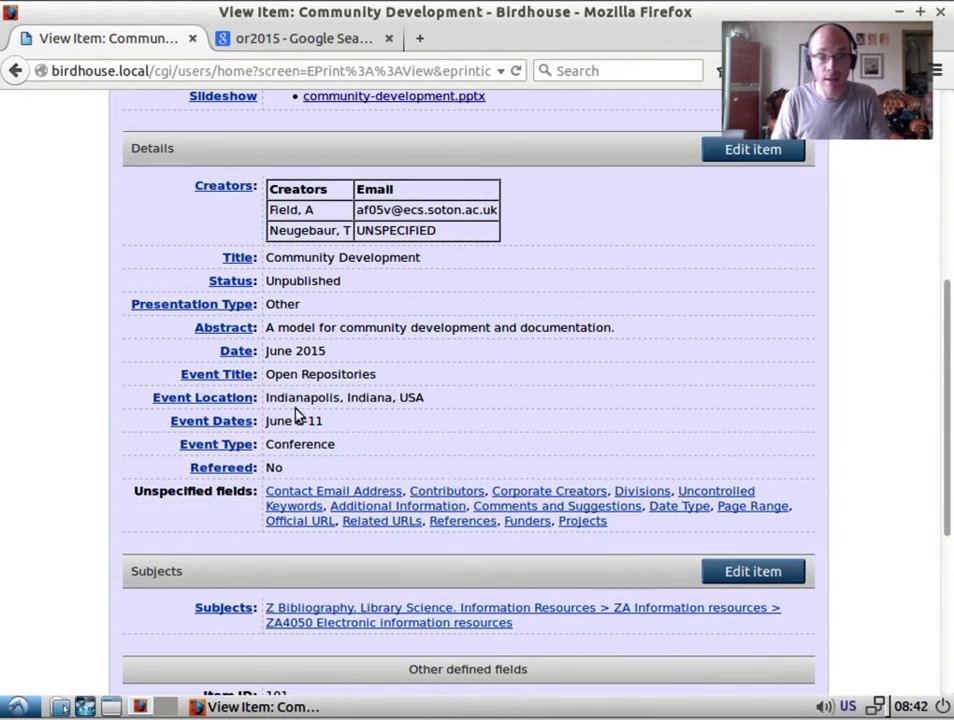
{"action": "scroll", "coordinate": [613, 358], "scroll_direction": "down", "scroll_amount": 3}
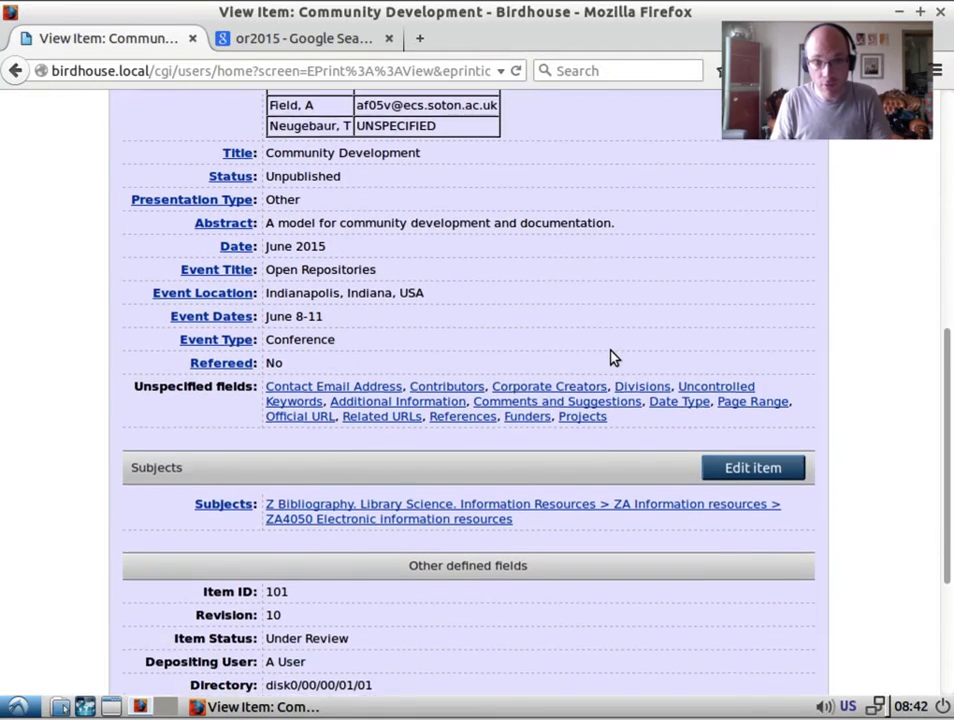
{"action": "scroll", "coordinate": [613, 358], "scroll_direction": "down", "scroll_amount": 1}
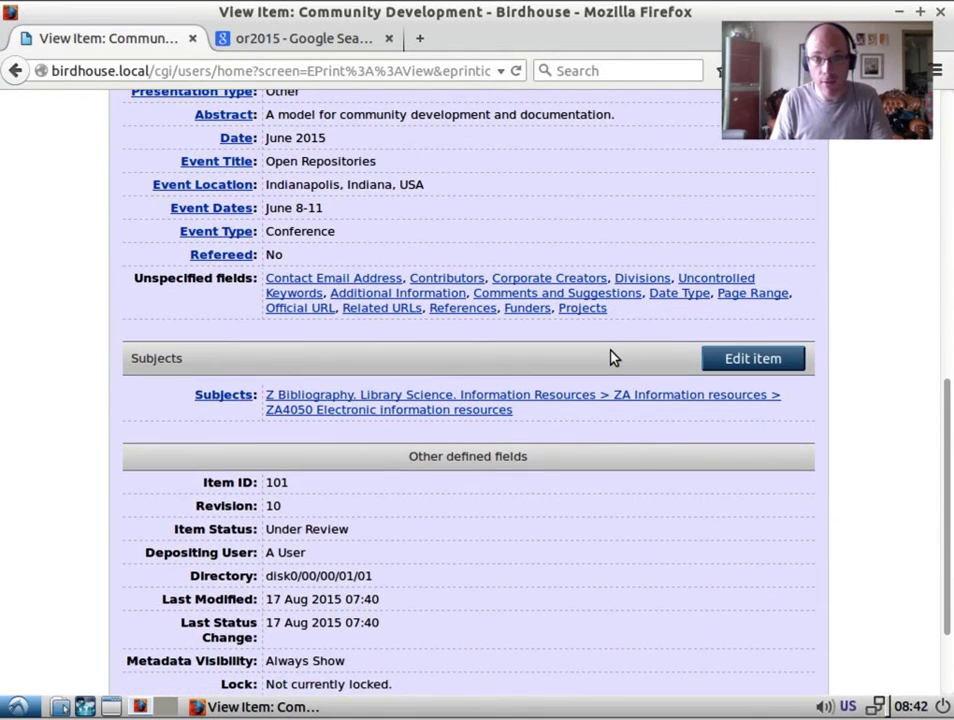
{"action": "scroll", "coordinate": [613, 358], "scroll_direction": "down", "scroll_amount": 2}
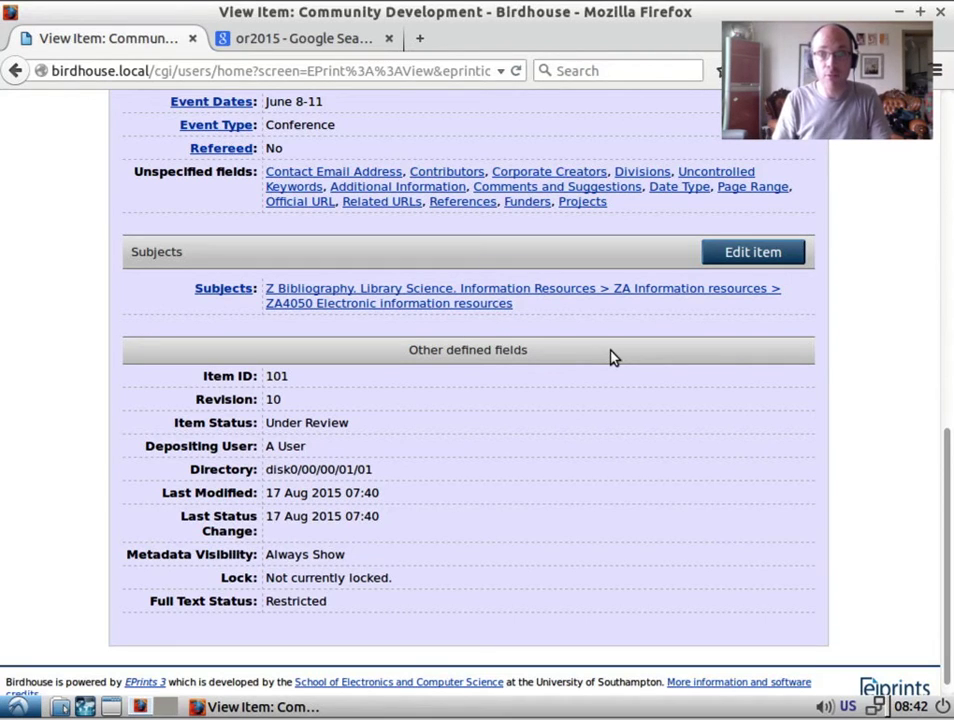
{"action": "scroll", "coordinate": [639, 405], "scroll_direction": "up", "scroll_amount": 10}
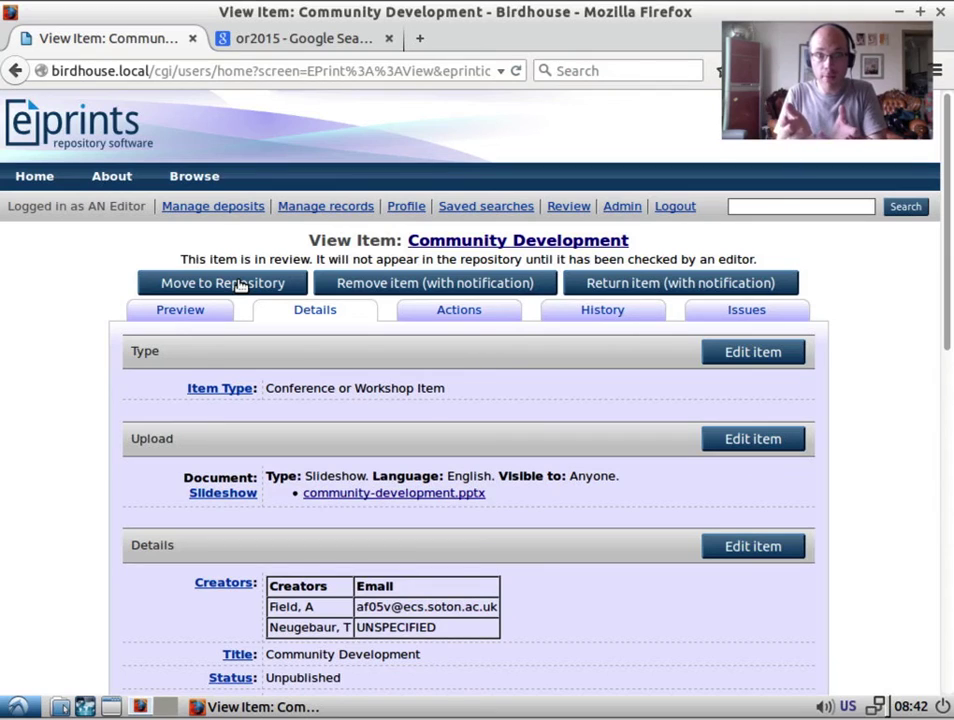
{"action": "left_click", "coordinate": [240, 285]}
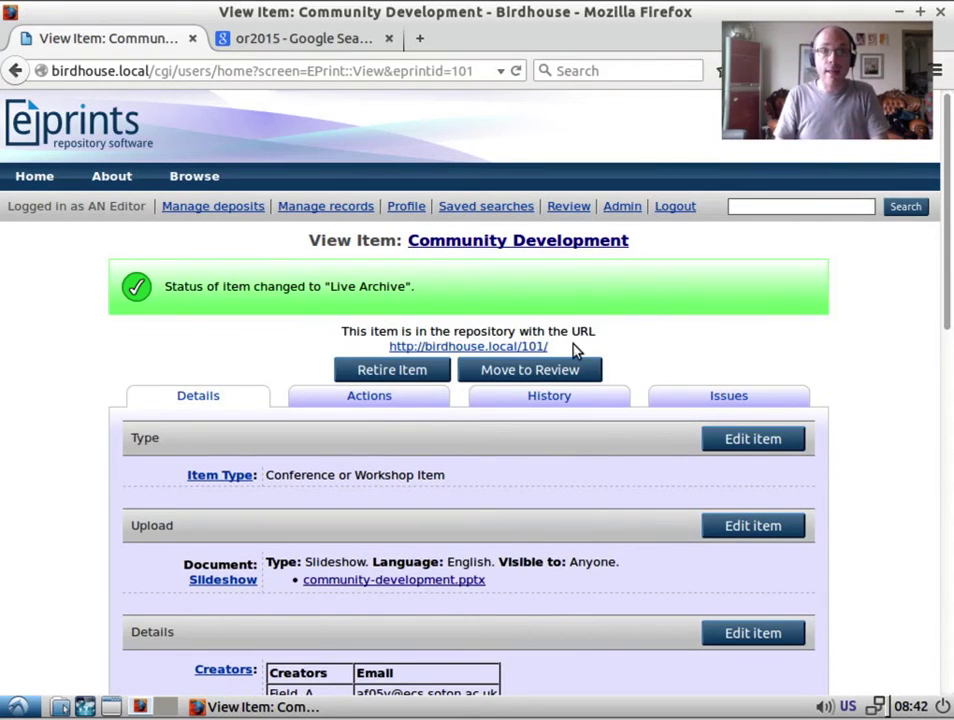
{"action": "left_click", "coordinate": [476, 346]}
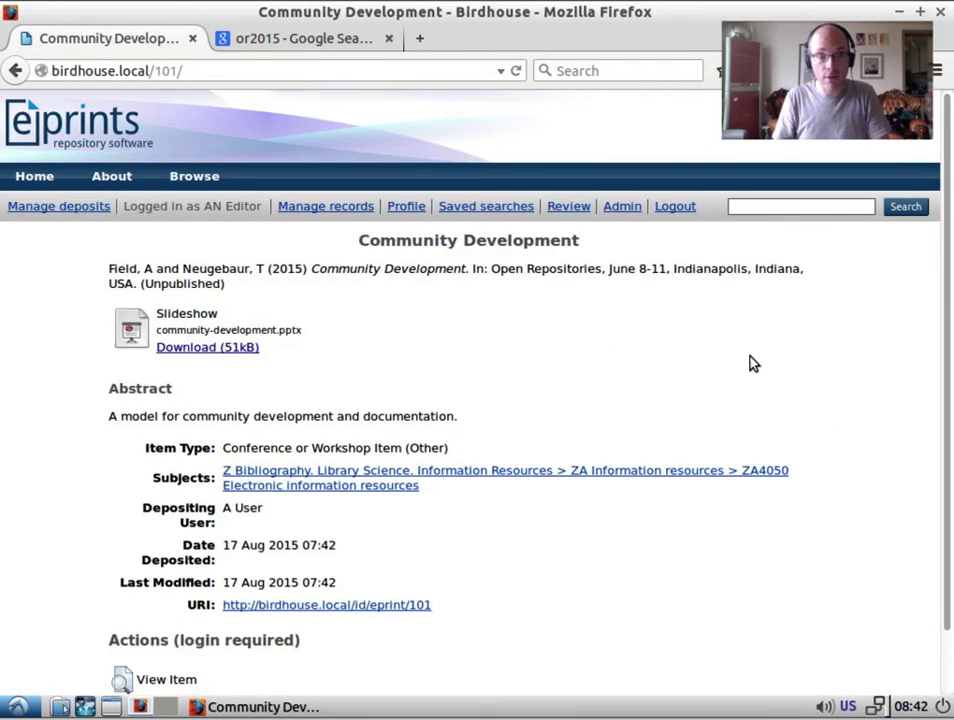
Scroll the public page of item 101 to see its download, abstract and subjects.
{"action": "scroll", "coordinate": [753, 364], "scroll_direction": "down", "scroll_amount": 2}
{"action": "scroll", "coordinate": [753, 364], "scroll_direction": "down", "scroll_amount": 1}
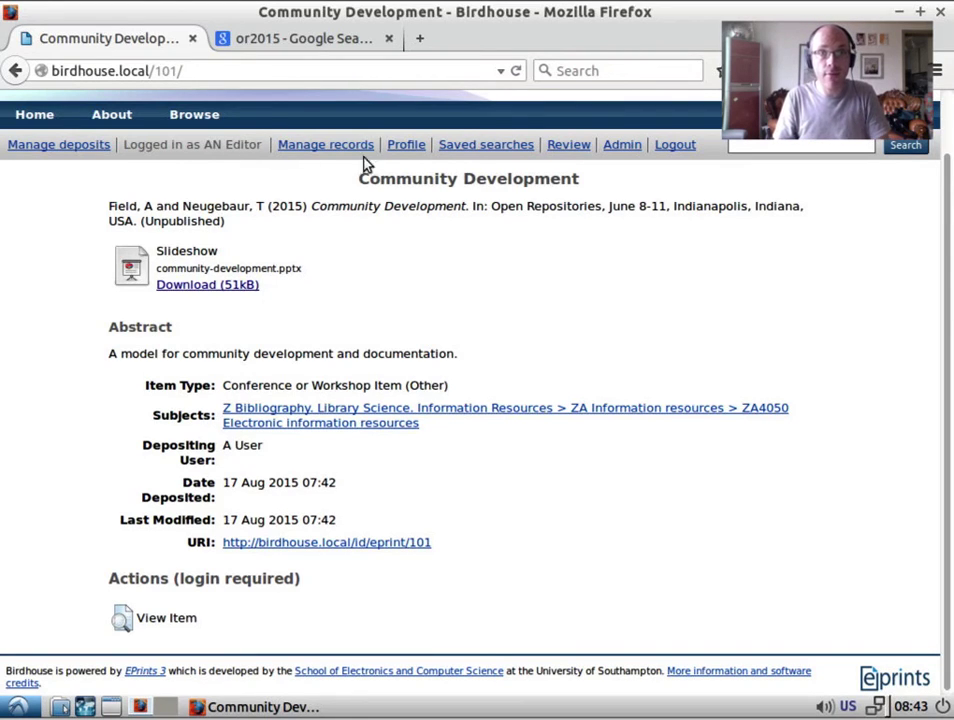
Use the Actions' View Item link to reach item 101's staff record.
{"action": "left_click", "coordinate": [121, 619]}
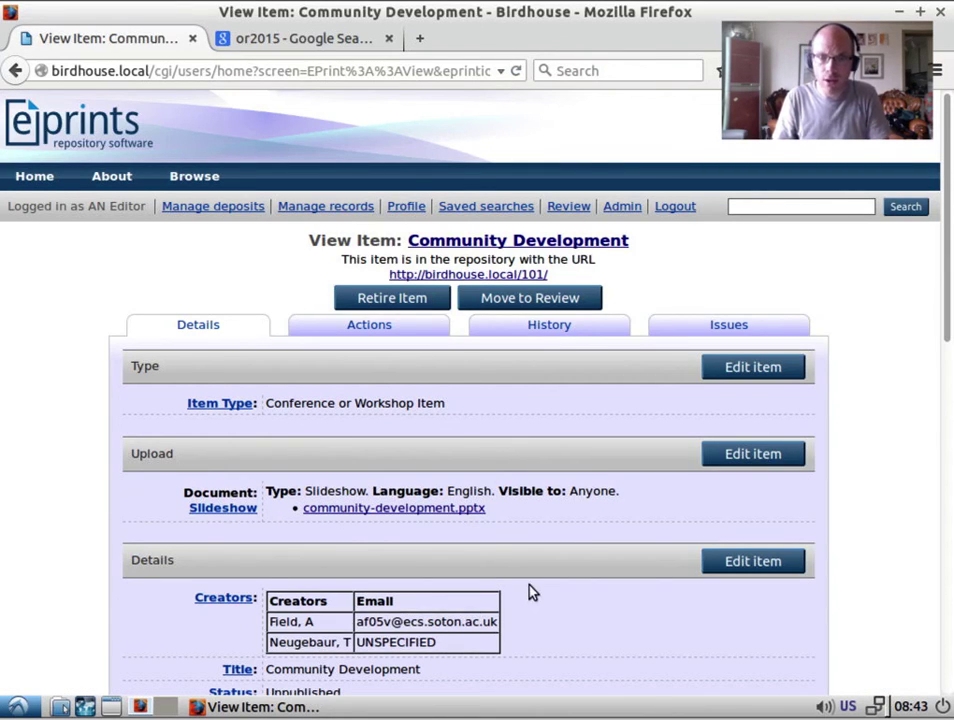
{"action": "scroll", "coordinate": [554, 572], "scroll_direction": "down", "scroll_amount": 1}
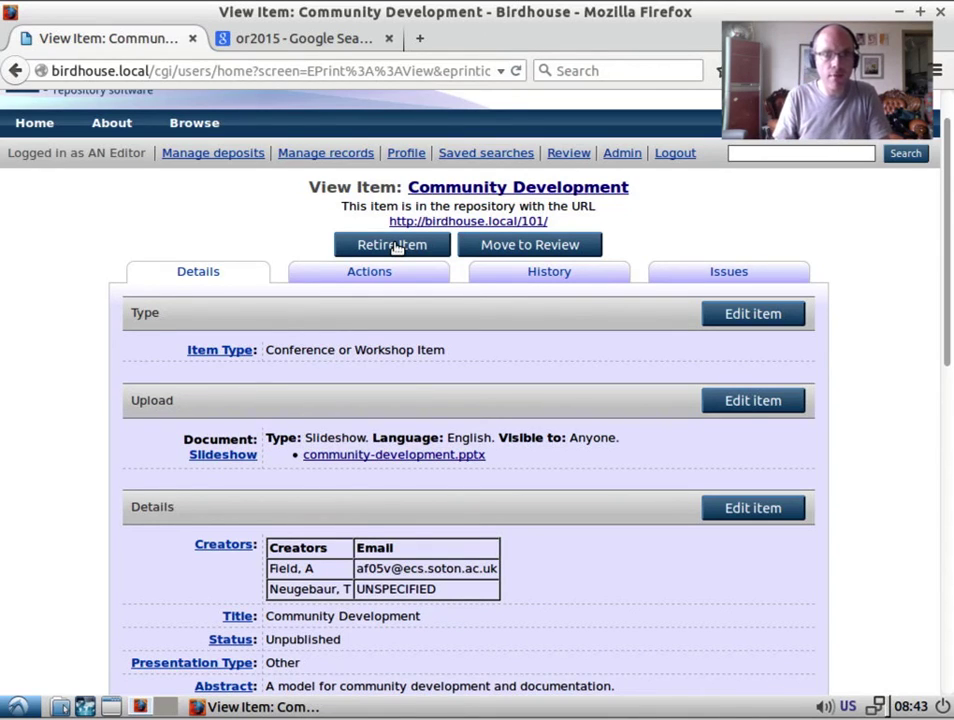
Retire item 101, review its Details tab, then go back to the previous view.
{"action": "left_click", "coordinate": [393, 246]}
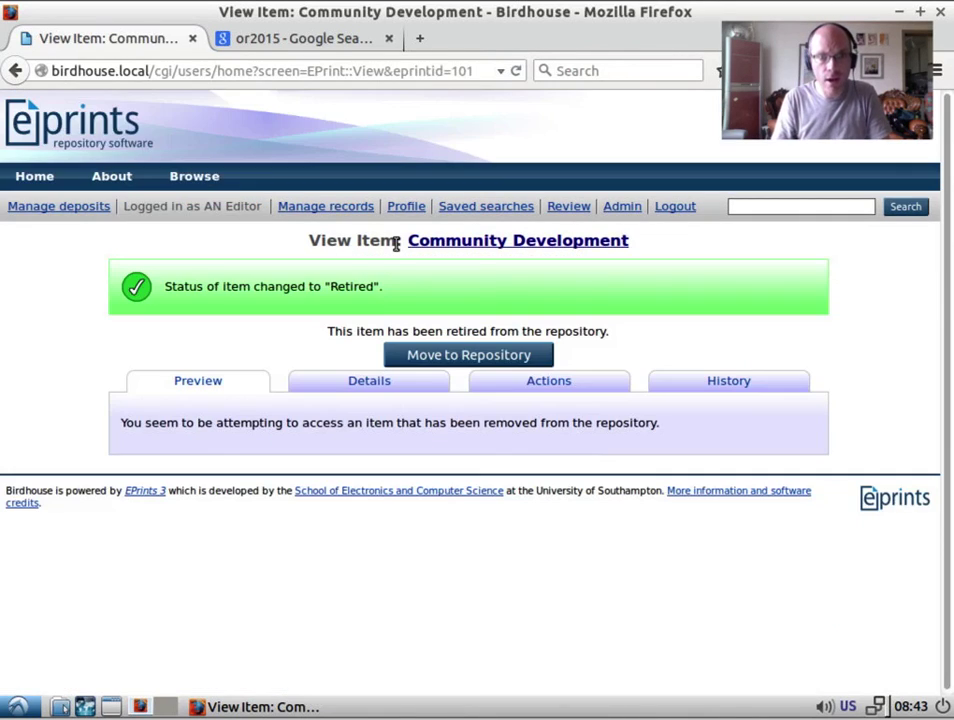
{"action": "left_click", "coordinate": [335, 386]}
{"action": "scroll", "coordinate": [449, 511], "scroll_direction": "down", "scroll_amount": 3}
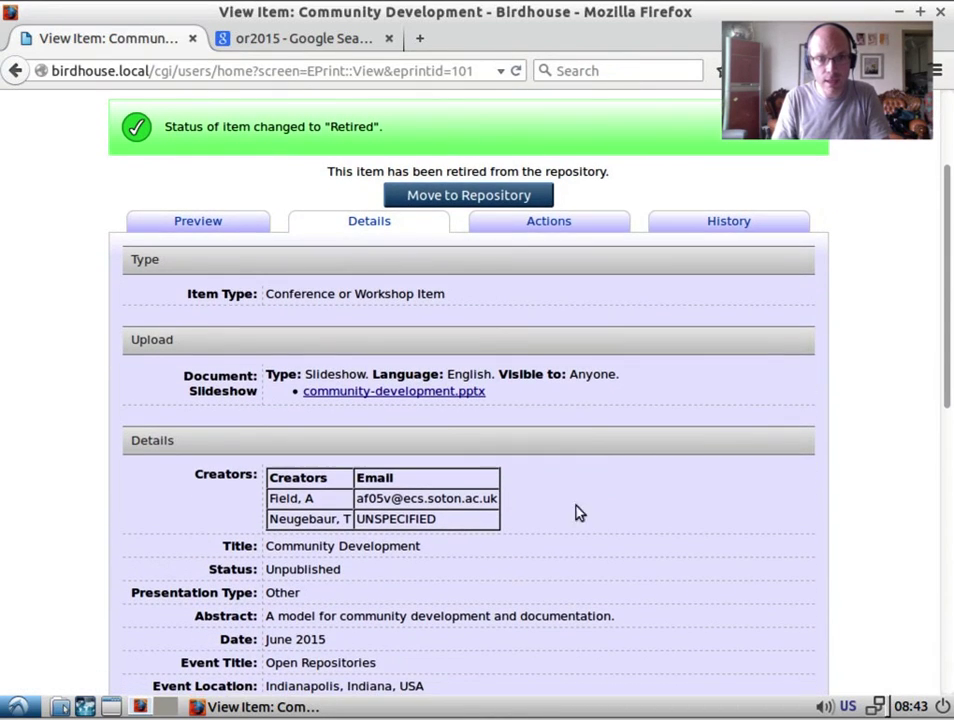
{"action": "scroll", "coordinate": [500, 250], "scroll_direction": "up", "scroll_amount": 3}
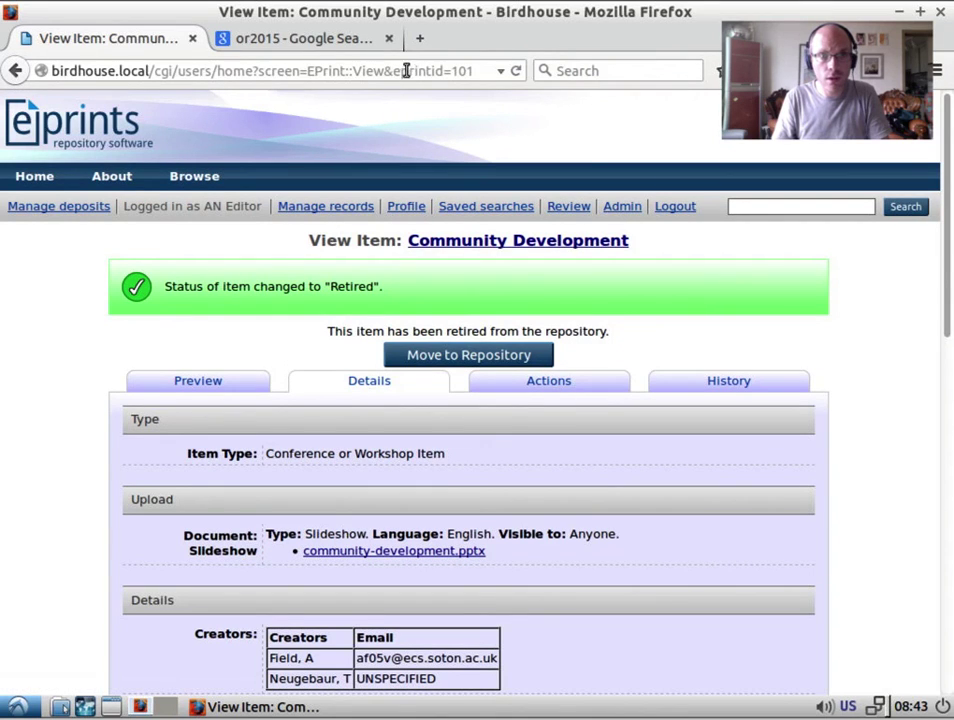
{"action": "left_click", "coordinate": [14, 70]}
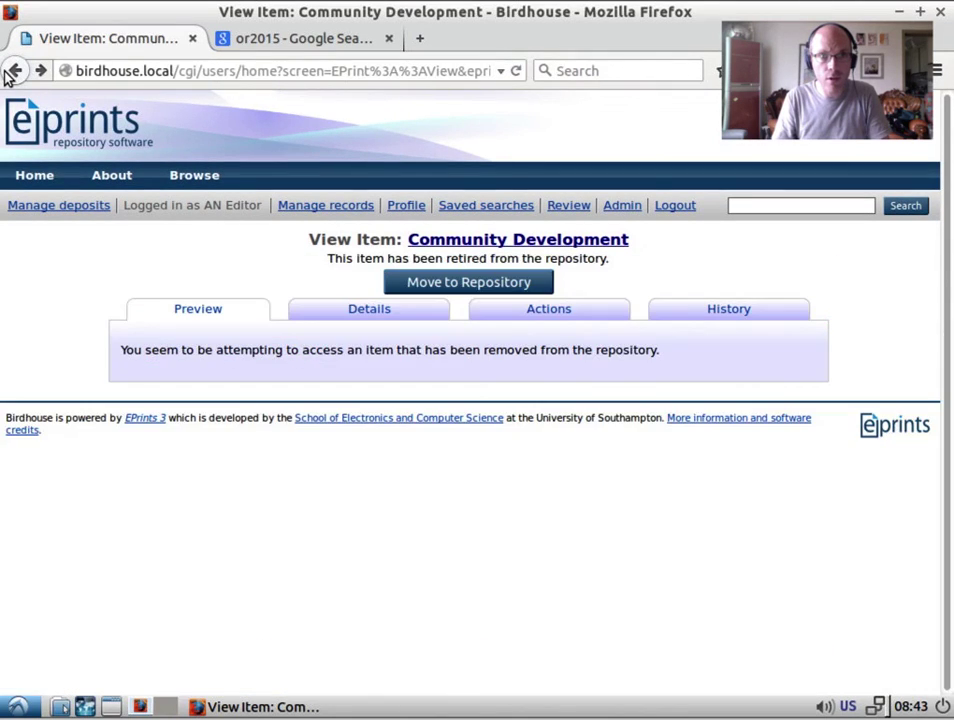
Return to birdhouse.local/101/ and highlight its 'Item Removed' message.
{"action": "left_click", "coordinate": [10, 70]}
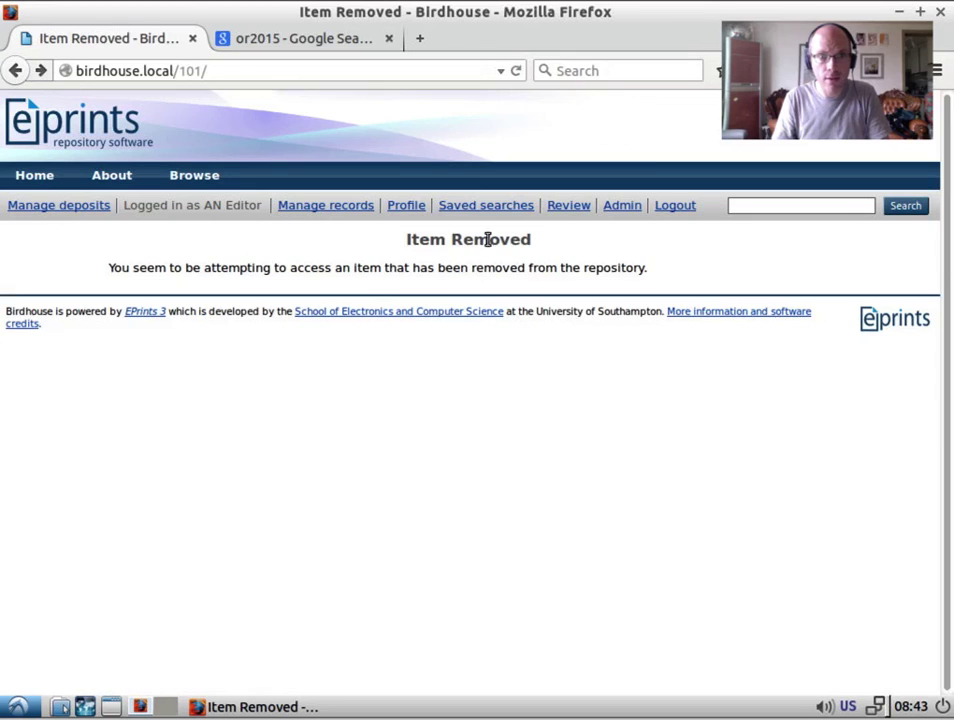
{"action": "triple_click", "coordinate": [481, 245]}
{"action": "left_click", "coordinate": [513, 270]}
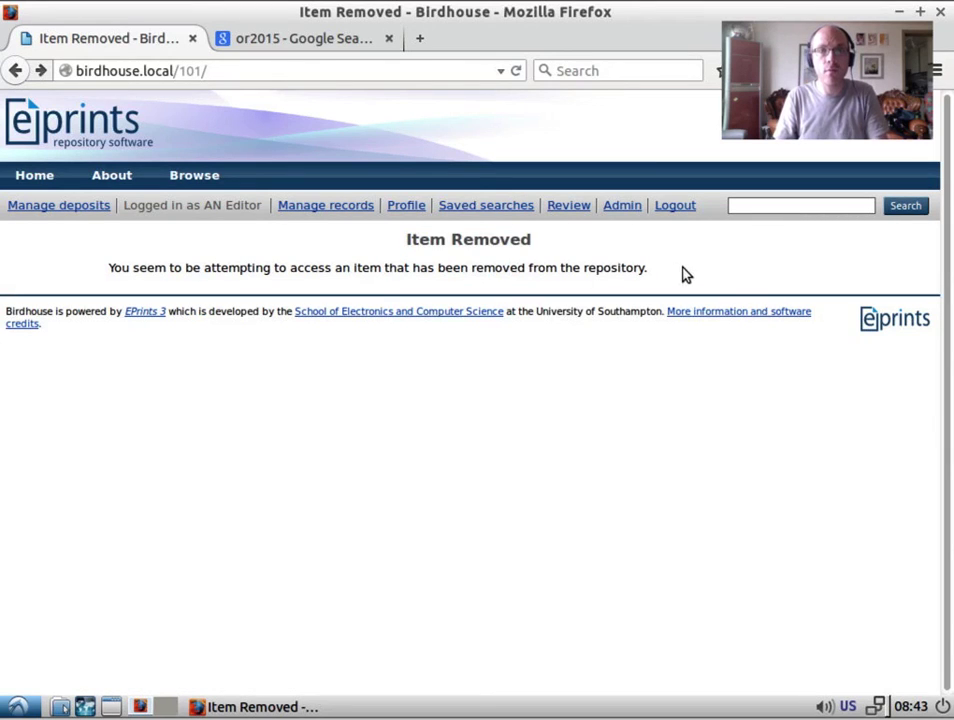
{"action": "left_click_drag", "start_coordinate": [684, 272], "coordinate": [363, 233]}
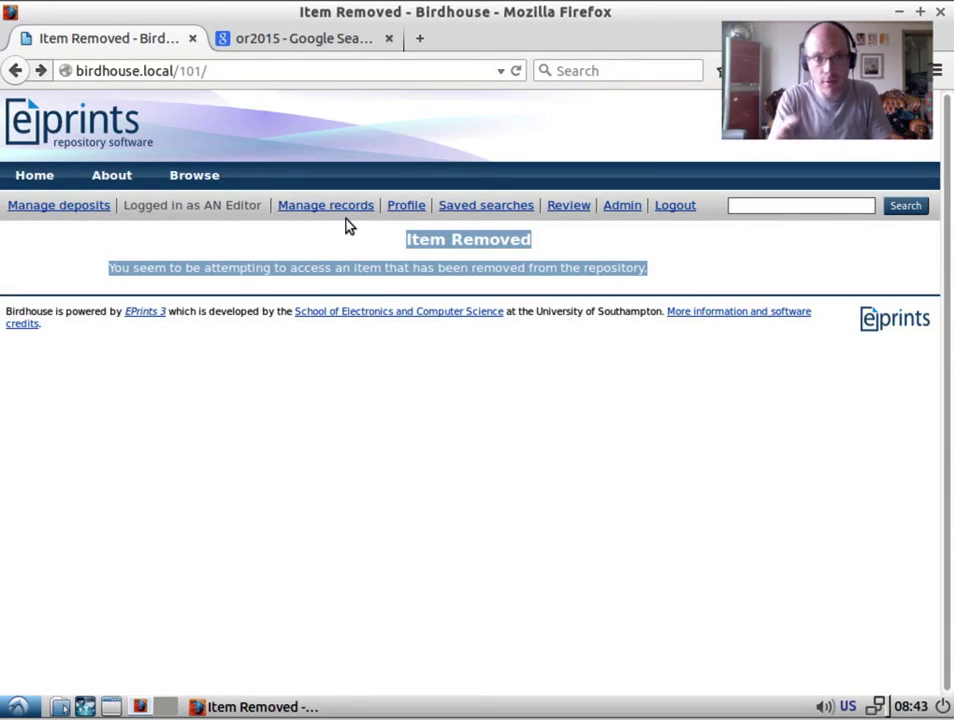